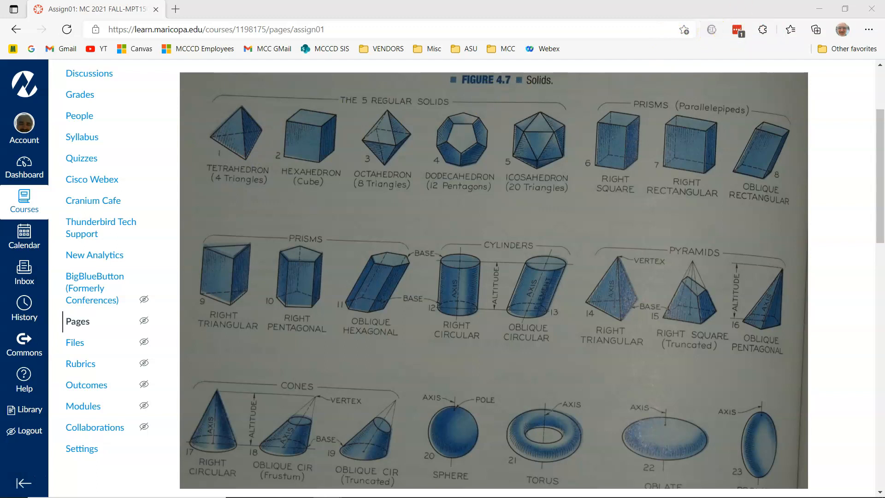
Step: Switch to SOLIDWORKS, create a new part and start a sketch on the Top Plane
{"action": "left_click", "coordinate": [820, 10]}
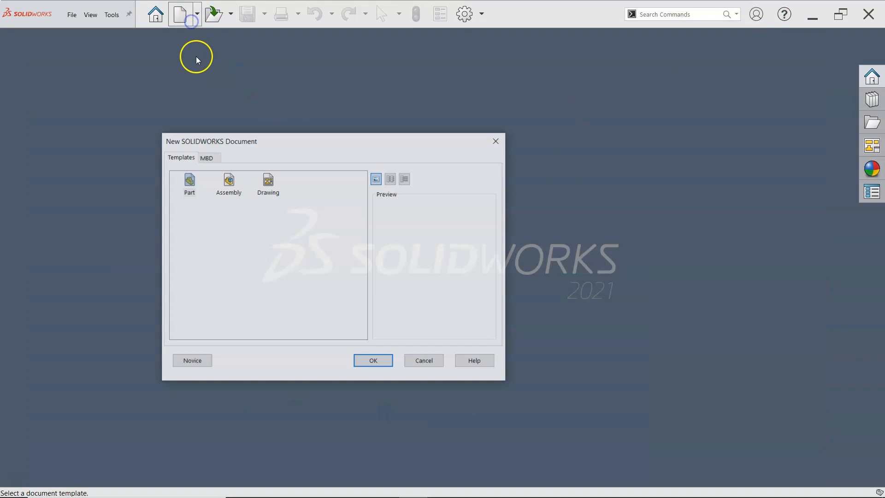
{"action": "double_click", "coordinate": [188, 180]}
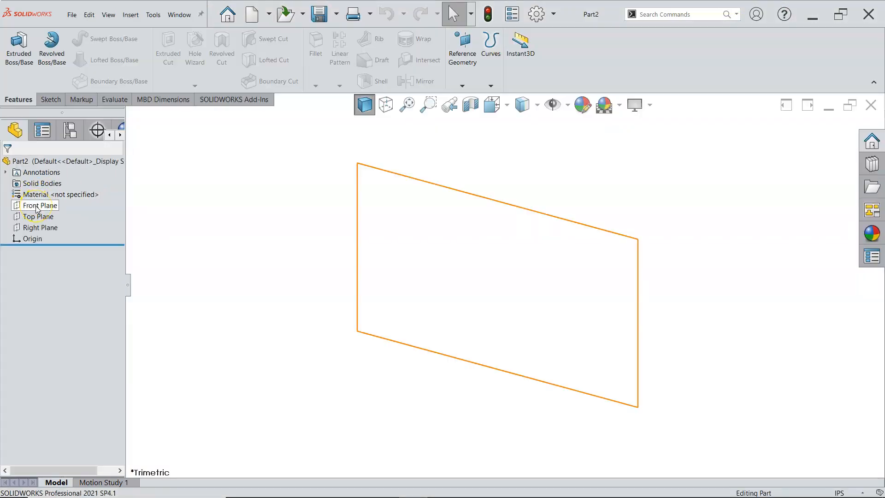
{"action": "left_click", "coordinate": [38, 216]}
{"action": "left_click", "coordinate": [92, 206]}
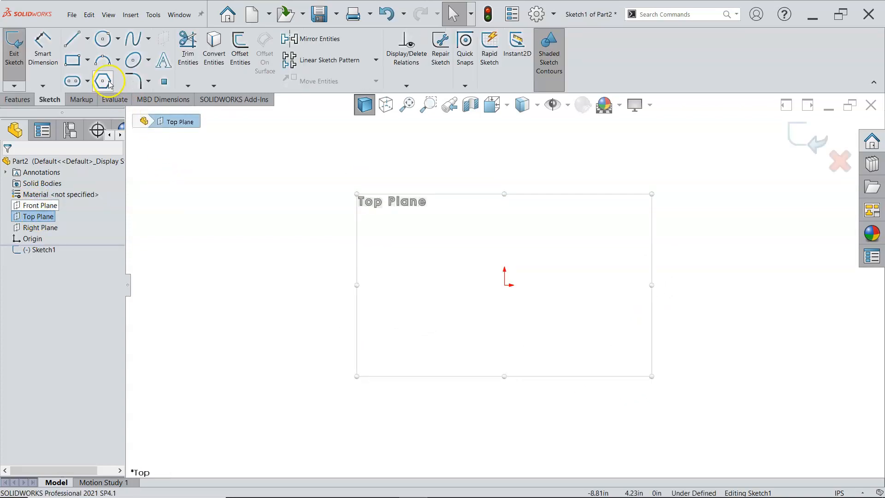
Step: Sketch a three-sided inscribed-circle polygon centred on the origin, with one vertex about 1.49 in horizontally to its right
{"action": "left_click", "coordinate": [103, 81]}
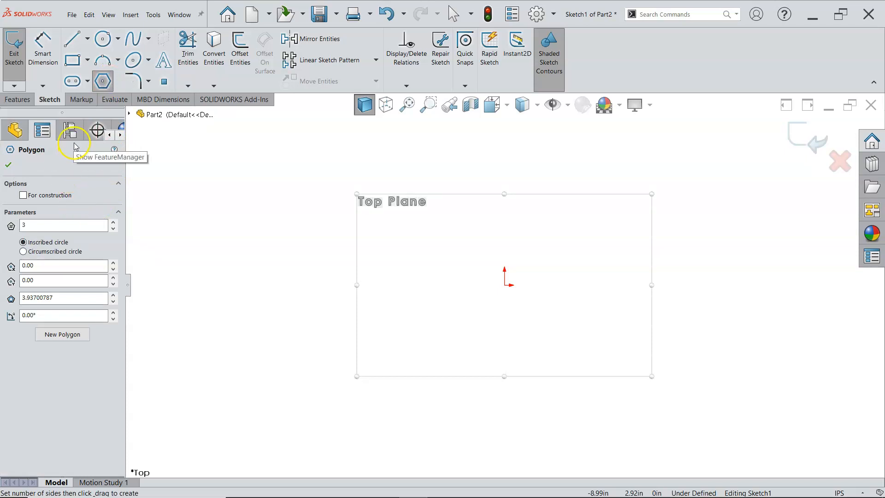
{"action": "key", "text": "Escape"}
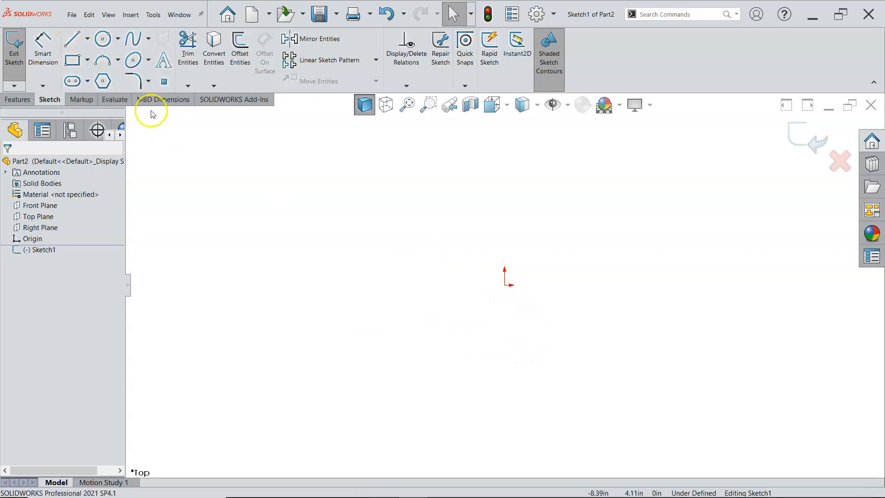
{"action": "left_click", "coordinate": [103, 81]}
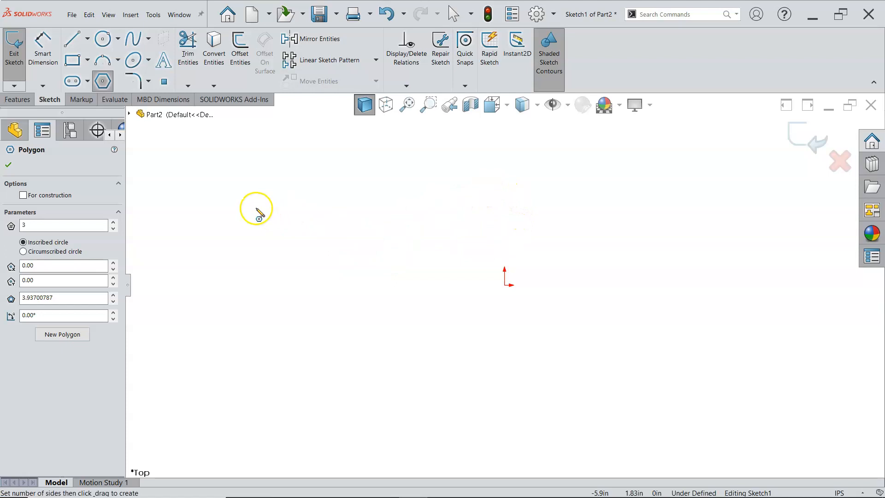
{"action": "left_click", "coordinate": [50, 222]}
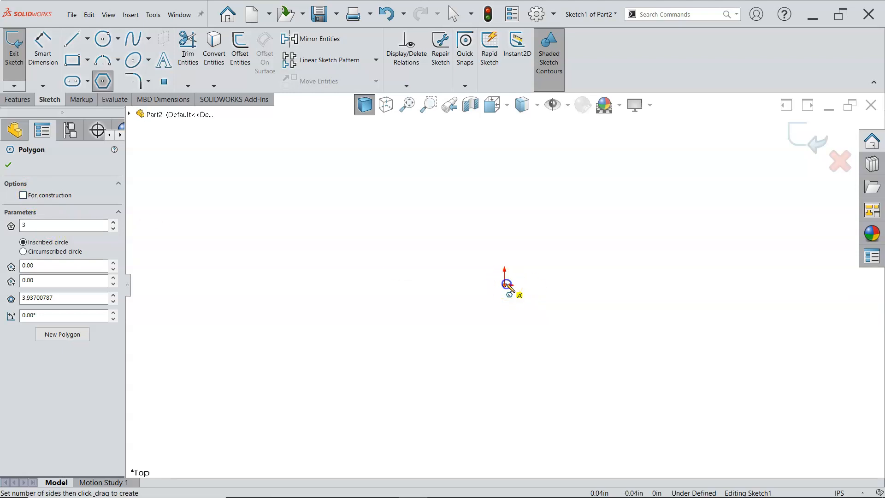
{"action": "left_click_drag", "start_coordinate": [507, 285], "coordinate": [567, 285]}
{"action": "right_click", "coordinate": [579, 223]}
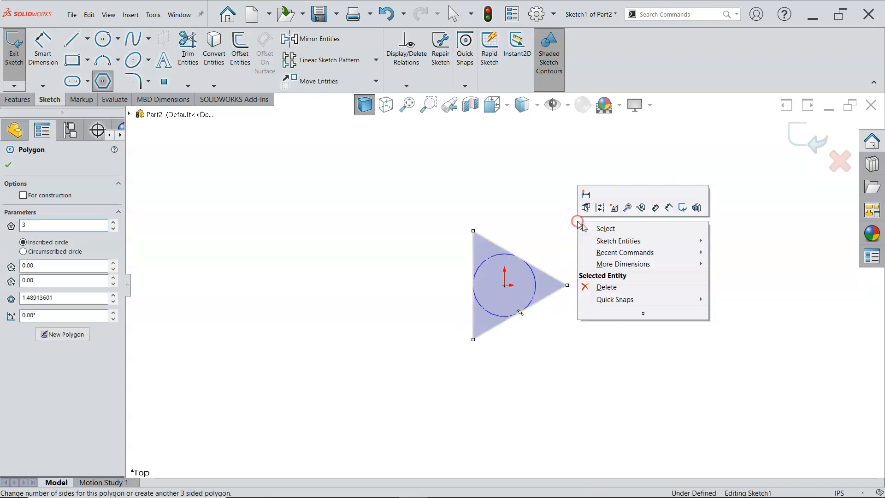
{"action": "left_click", "coordinate": [599, 229]}
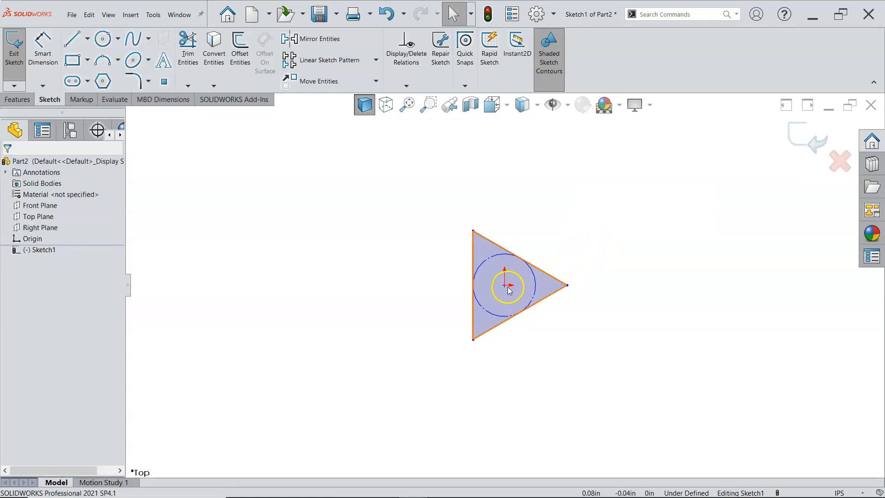
Step: Add a Horizontal relation between the triangle's centre point and its right-hand vertex
{"action": "left_click", "coordinate": [505, 285]}
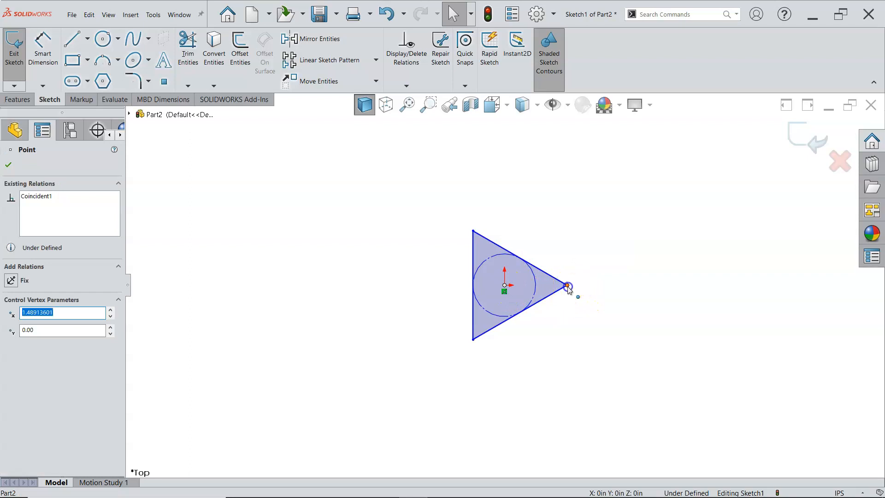
{"action": "left_click", "coordinate": [568, 285], "text": "ctrl"}
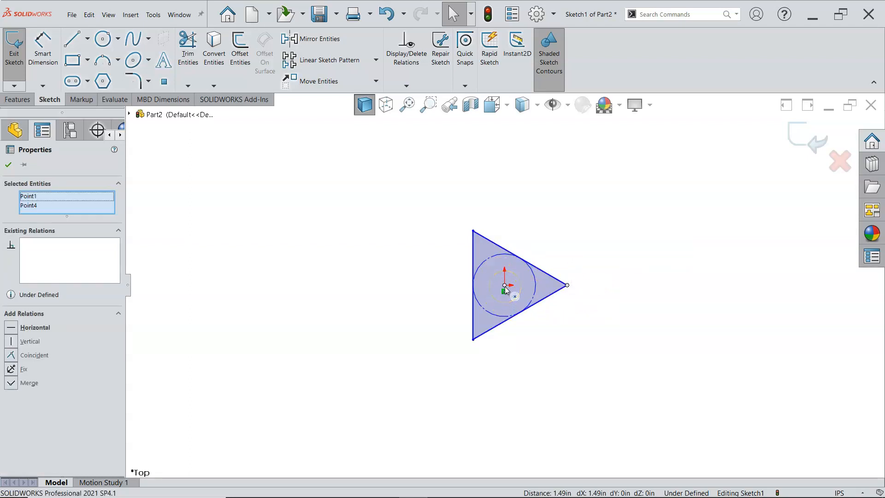
{"action": "left_click", "coordinate": [565, 288]}
{"action": "left_click", "coordinate": [11, 327]}
Step: Dimension the triangle's upper sloping side and set its length to 5 in
{"action": "right_click", "coordinate": [367, 174]}
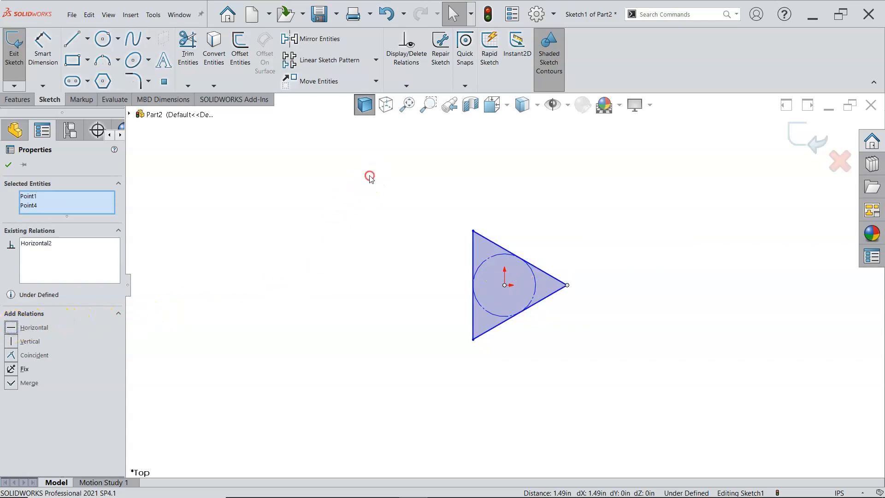
{"action": "left_click", "coordinate": [443, 159]}
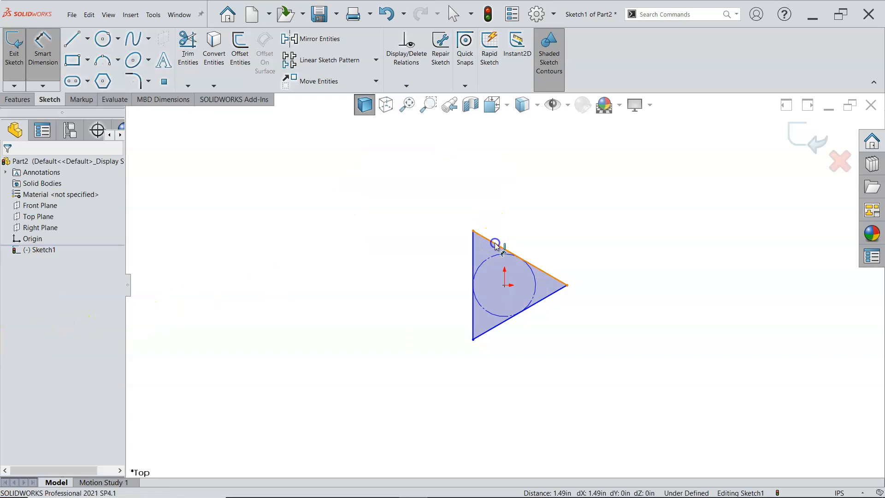
{"action": "left_click", "coordinate": [497, 242]}
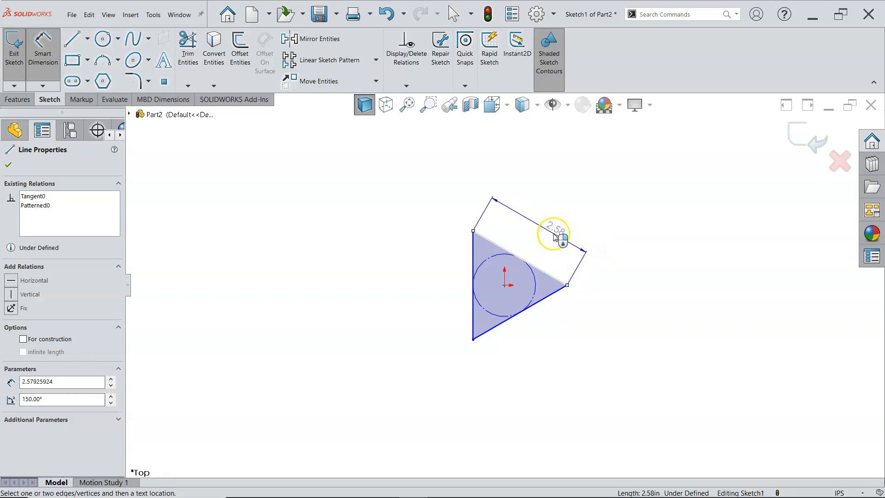
{"action": "left_click", "coordinate": [554, 236]}
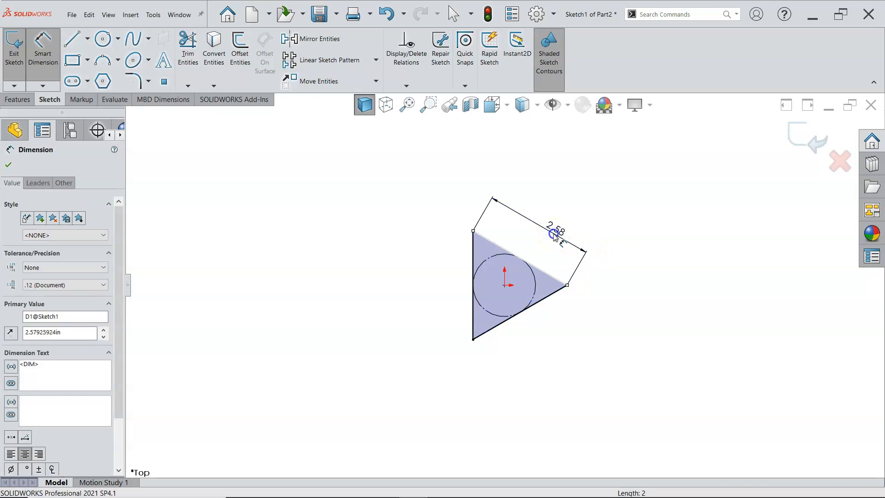
{"action": "type", "text": "5"}
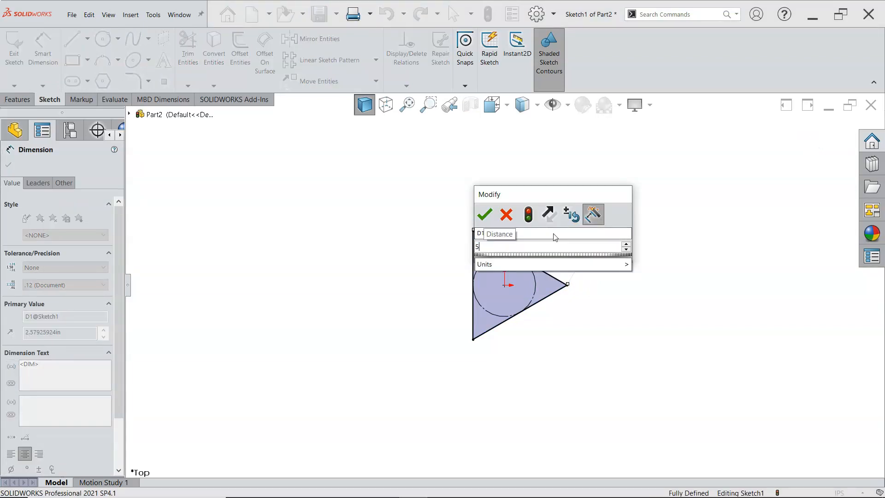
{"action": "left_click", "coordinate": [485, 213]}
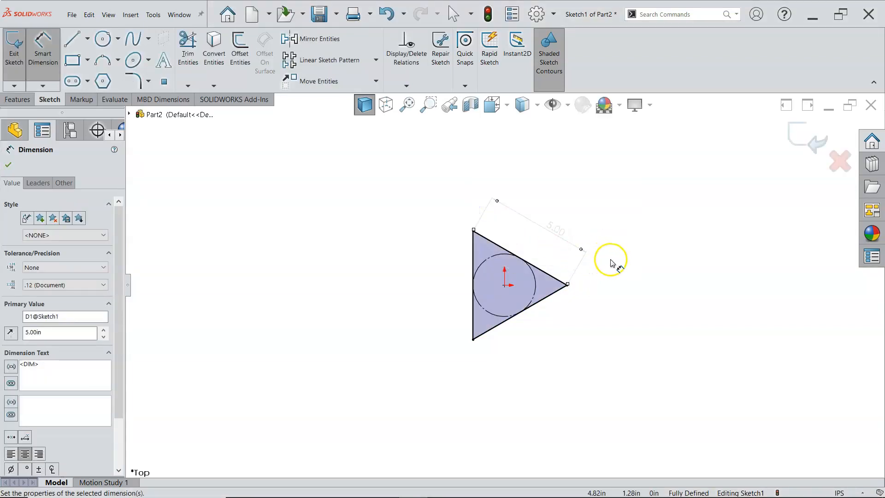
Step: Extrude the triangle as a blind boss to a depth of 5 in
{"action": "left_click", "coordinate": [17, 100]}
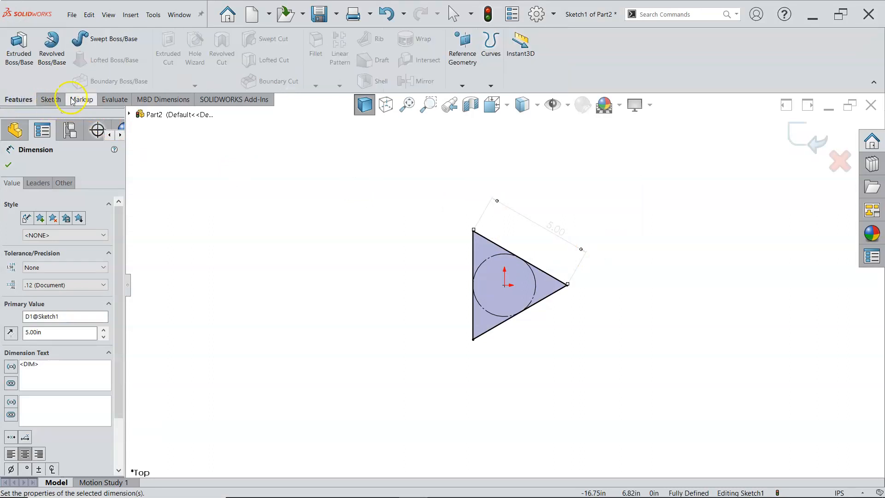
{"action": "left_click", "coordinate": [19, 46]}
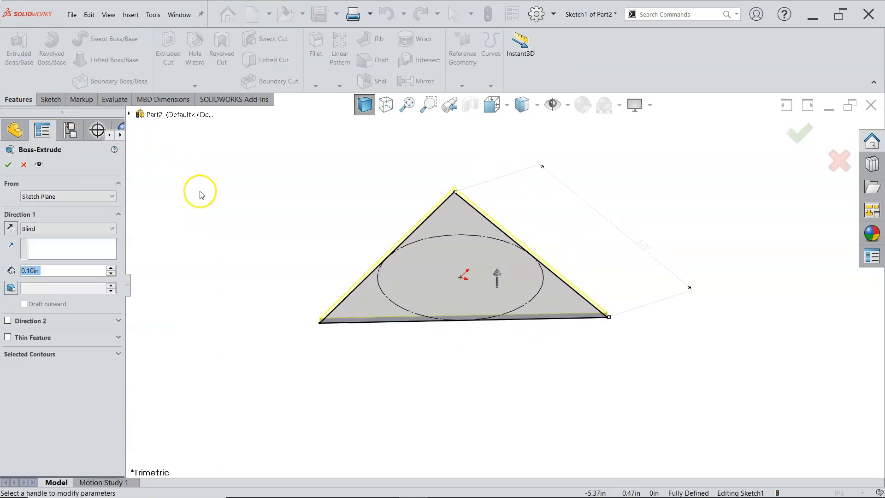
{"action": "type", "text": "5"}
{"action": "key", "text": "Return"}
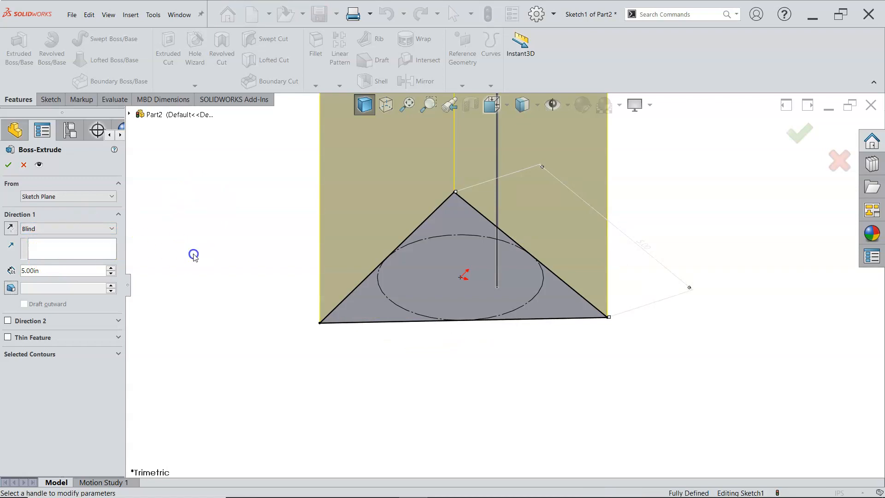
{"action": "scroll", "coordinate": [193, 254], "scroll_direction": "up", "scroll_amount": 5}
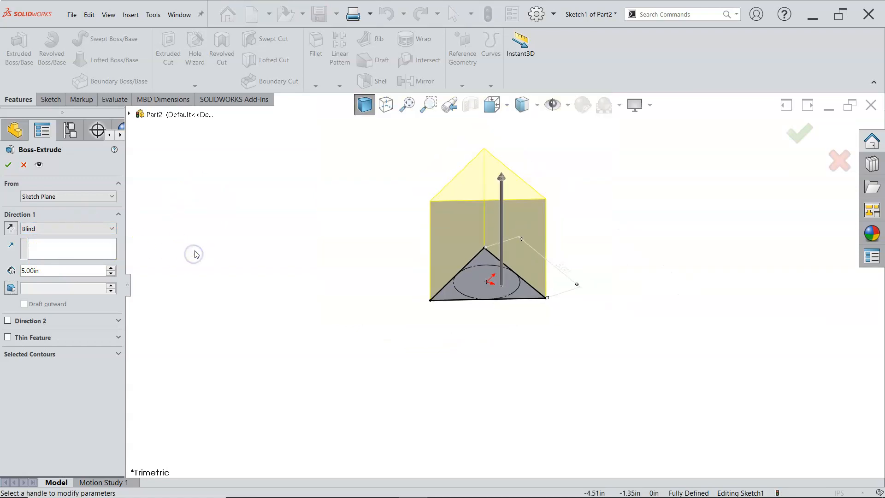
{"action": "left_click", "coordinate": [8, 165]}
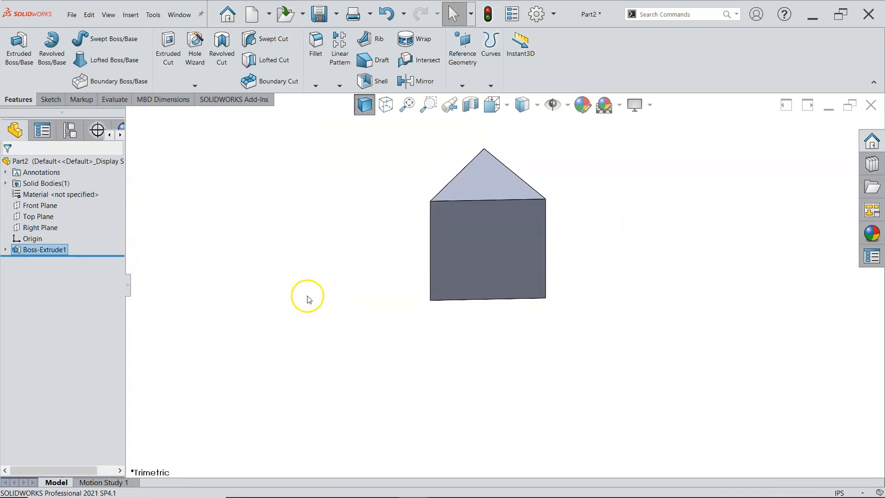
Step: On a new Front Plane sketch, draw a vertical line about 4.18 in up from the origin and make it non-construction
{"action": "left_click", "coordinate": [49, 206]}
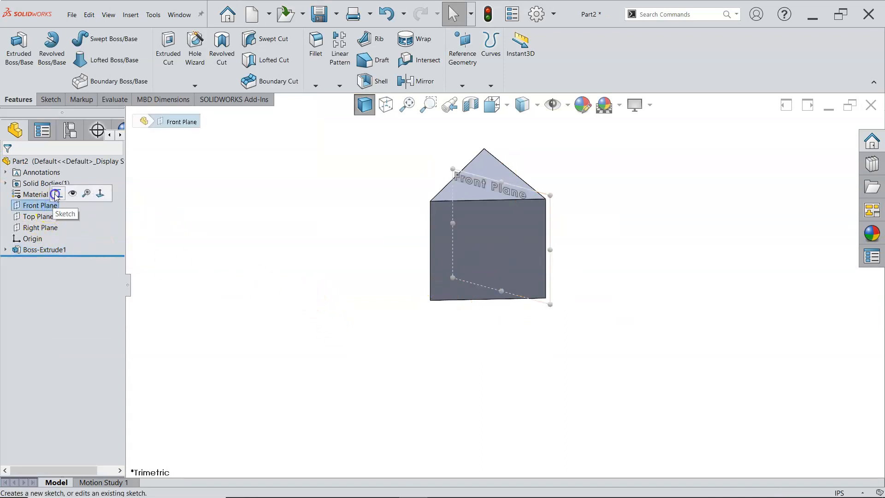
{"action": "left_click", "coordinate": [58, 193]}
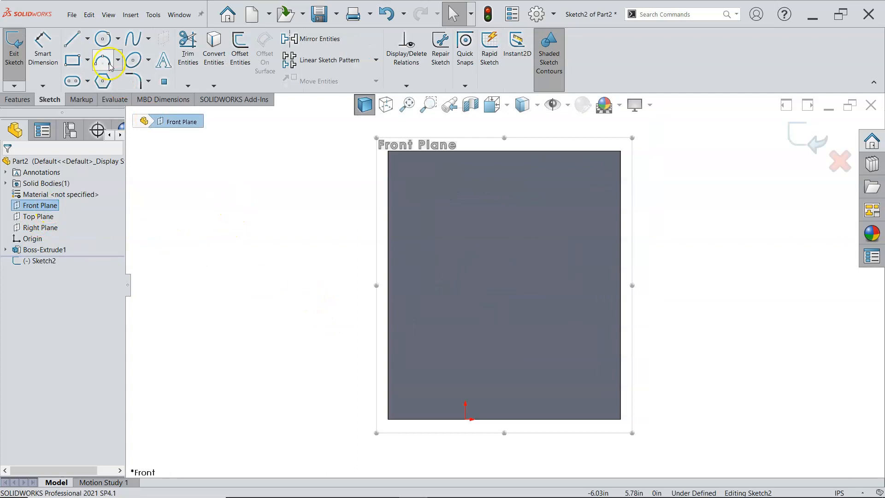
{"action": "left_click", "coordinate": [87, 38]}
{"action": "left_click", "coordinate": [97, 68]}
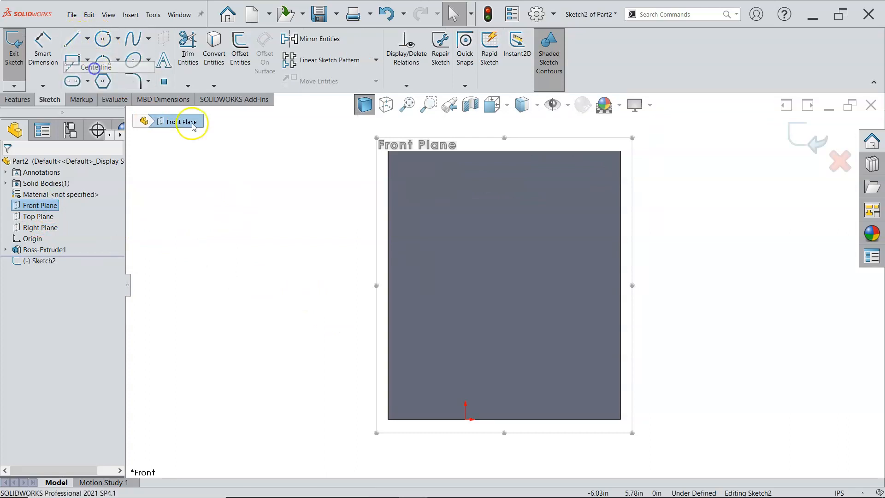
{"action": "left_click", "coordinate": [467, 419]}
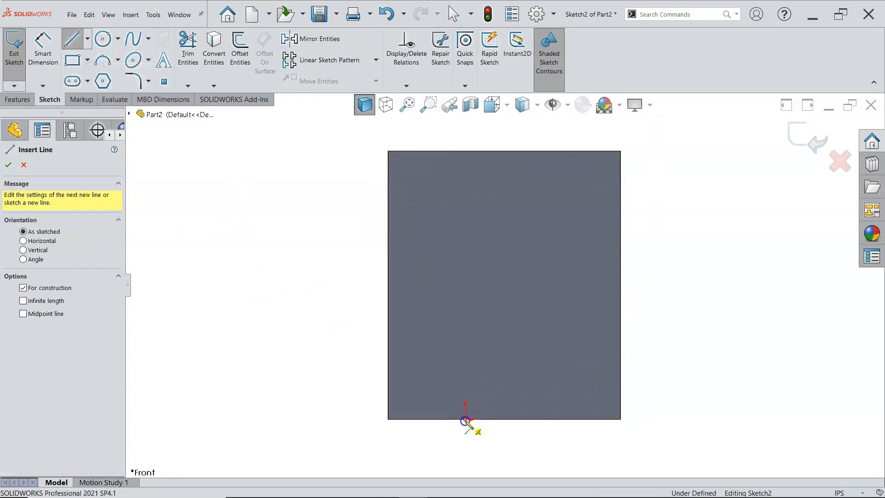
{"action": "left_click", "coordinate": [465, 195]}
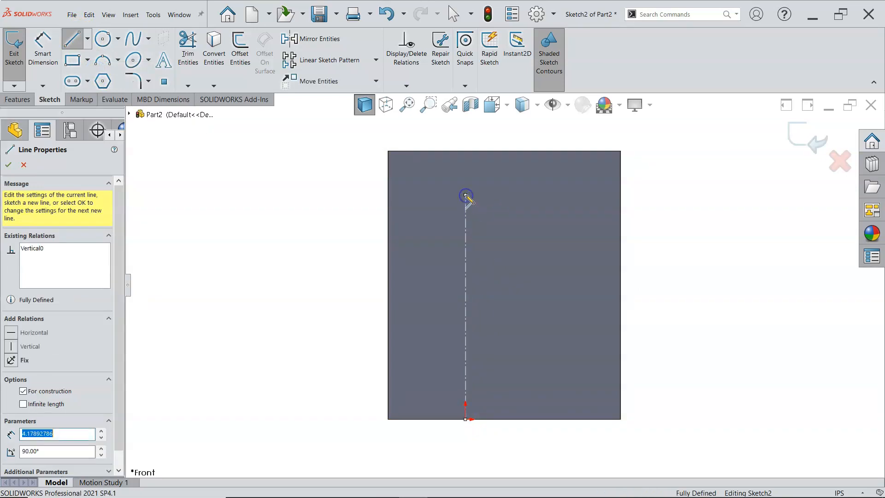
{"action": "left_click", "coordinate": [24, 391]}
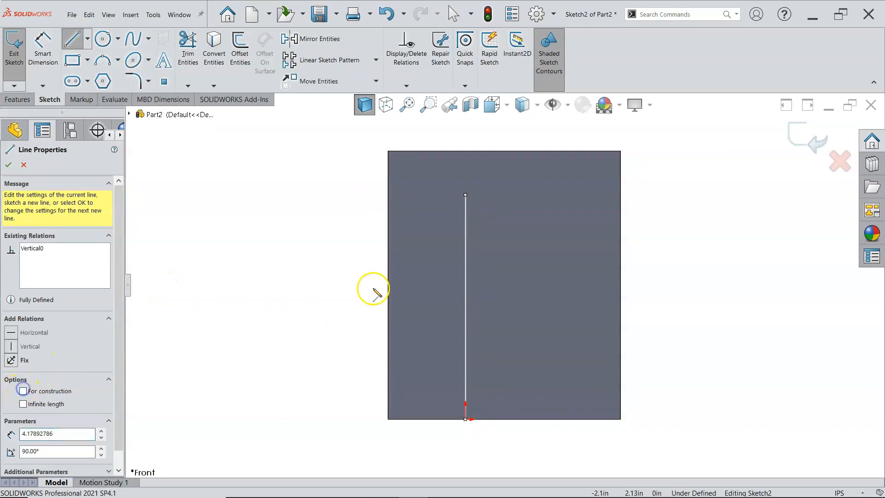
Step: Draw a construction line about 5.08 in long from the vertical line's upper end to the prism's lower-right corner
{"action": "left_click", "coordinate": [465, 195]}
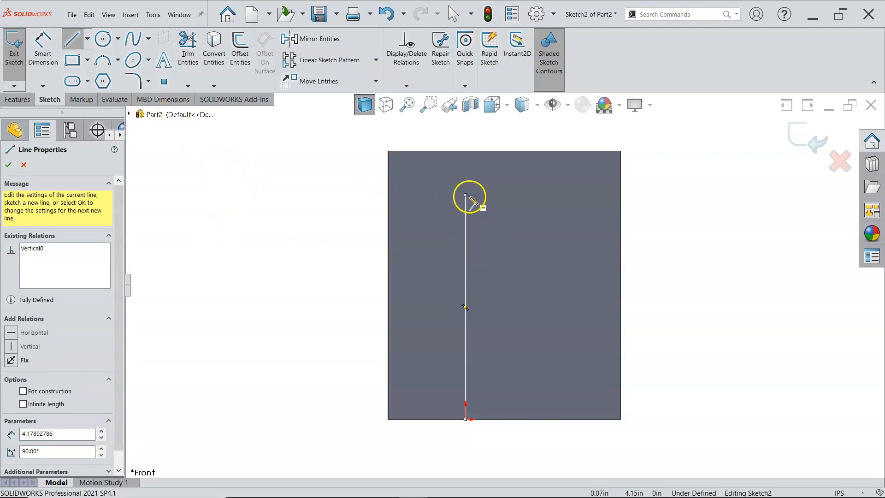
{"action": "left_click", "coordinate": [465, 194]}
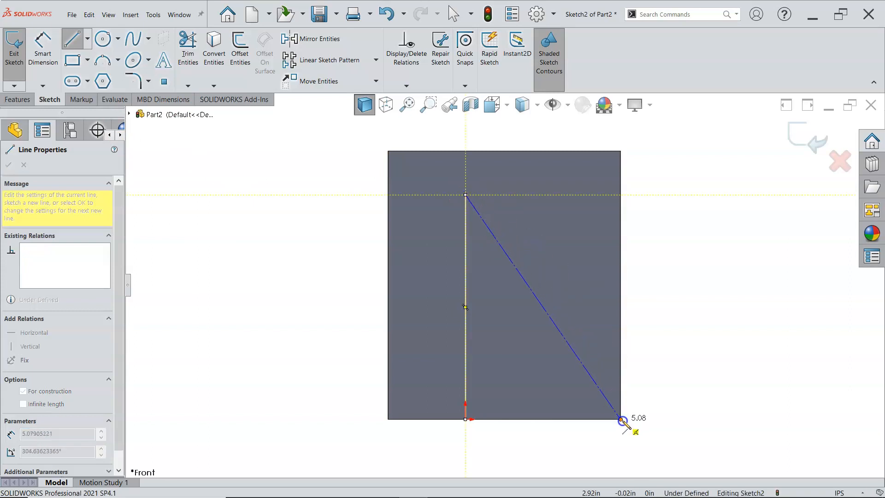
{"action": "left_click", "coordinate": [622, 420]}
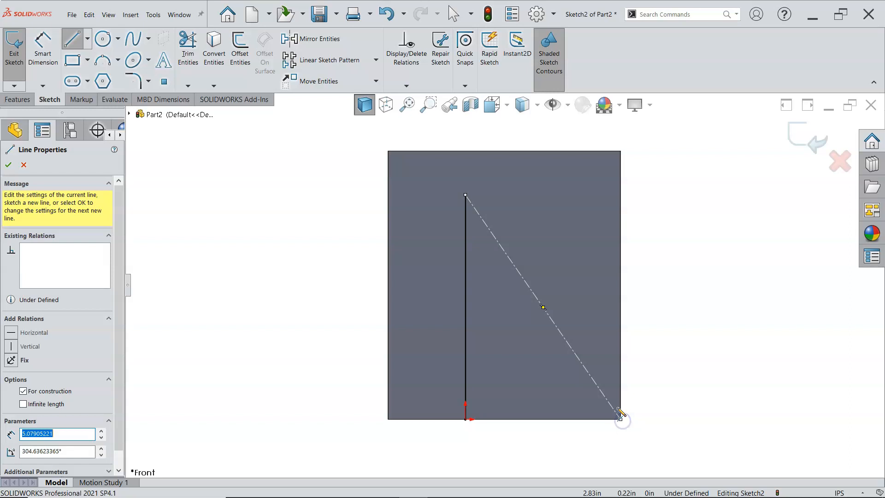
{"action": "right_click", "coordinate": [662, 240]}
{"action": "left_click", "coordinate": [695, 251]}
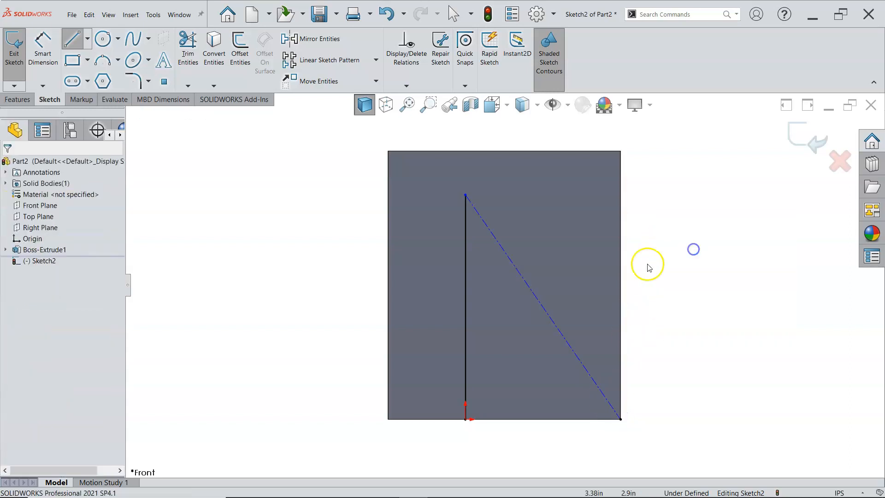
Step: Toggle both sketch lines together so the vertical line becomes construction geometry and the sloping line becomes solid
{"action": "left_click", "coordinate": [548, 312]}
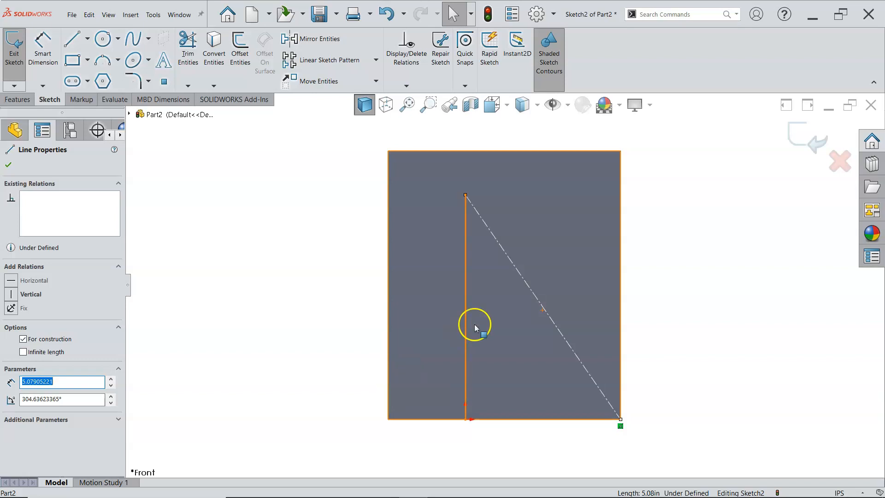
{"action": "left_click", "coordinate": [681, 226]}
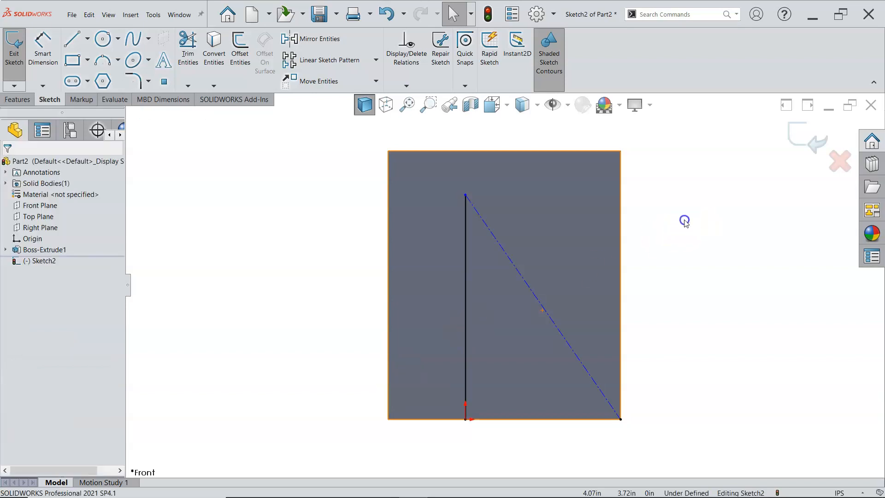
{"action": "mouse_move", "coordinate": [684, 220]}
{"action": "left_mouse_down"}
{"action": "mouse_move", "coordinate": [608, 251]}
{"action": "mouse_move", "coordinate": [314, 290]}
{"action": "left_mouse_up"}
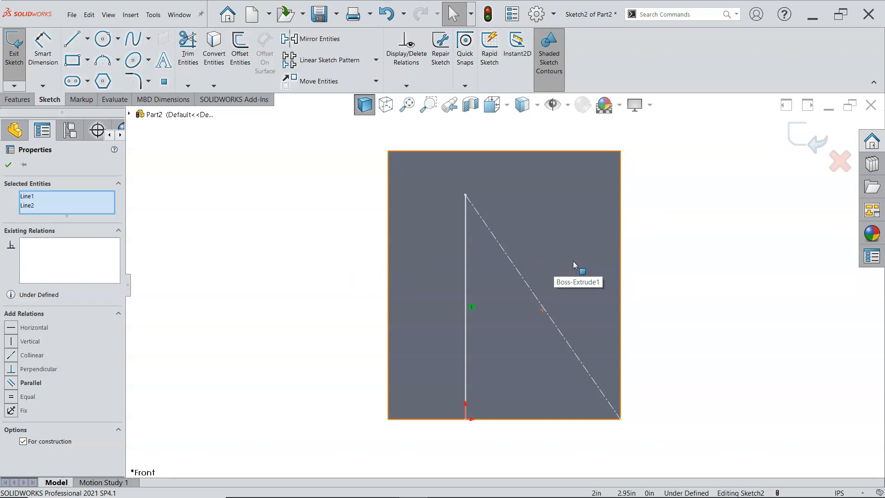
{"action": "left_click", "coordinate": [333, 157]}
{"action": "mouse_move", "coordinate": [341, 165]}
{"action": "left_mouse_down"}
{"action": "mouse_move", "coordinate": [685, 430]}
{"action": "mouse_move", "coordinate": [674, 373]}
{"action": "left_mouse_up"}
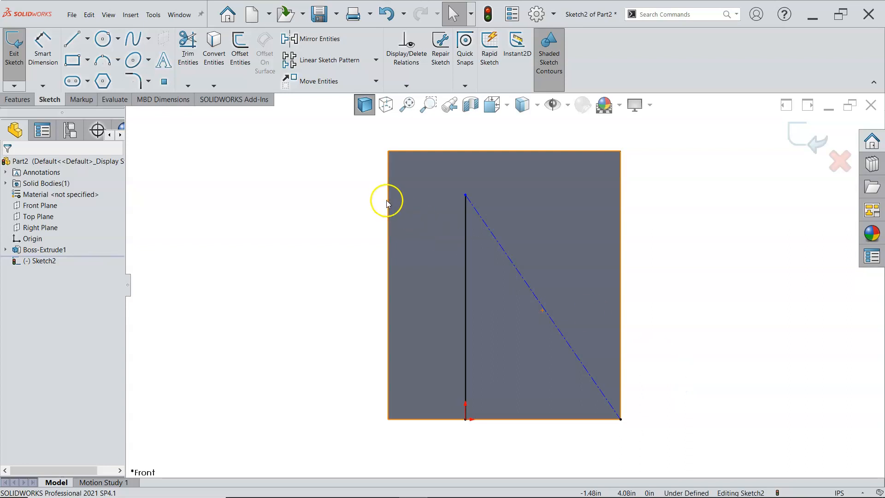
{"action": "left_click_drag", "start_coordinate": [663, 223], "coordinate": [401, 302]}
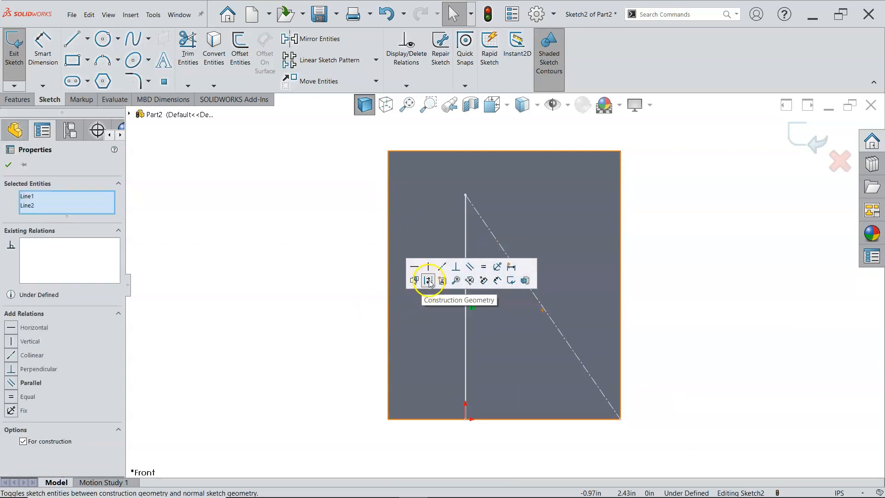
{"action": "left_click", "coordinate": [429, 281]}
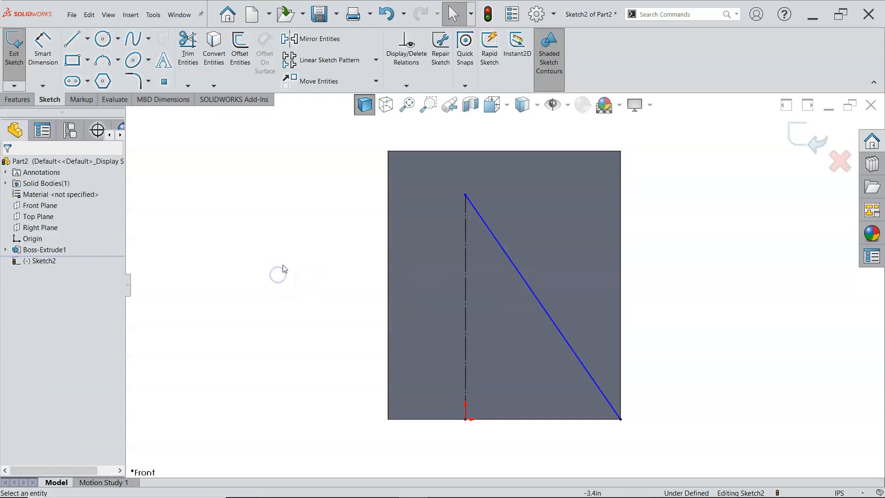
Step: Dimension the sloping line's length and set it to 5 in
{"action": "right_click", "coordinate": [280, 244]}
{"action": "left_click", "coordinate": [372, 228]}
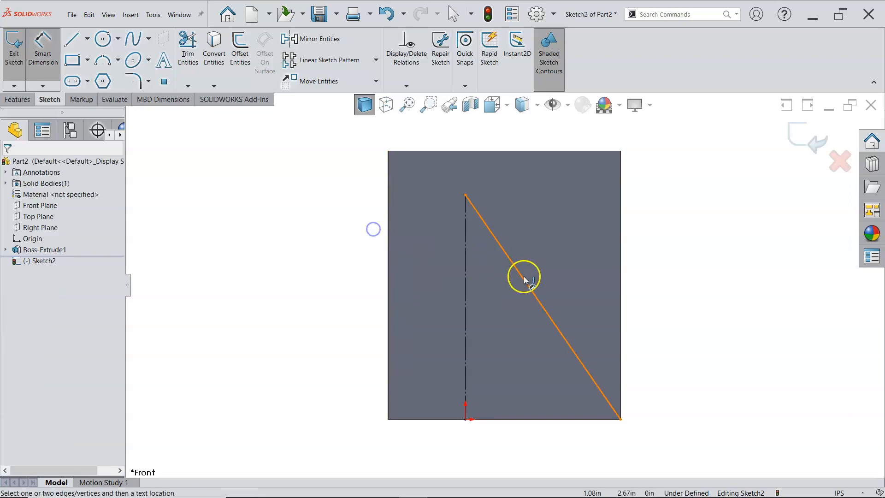
{"action": "left_click", "coordinate": [524, 281]}
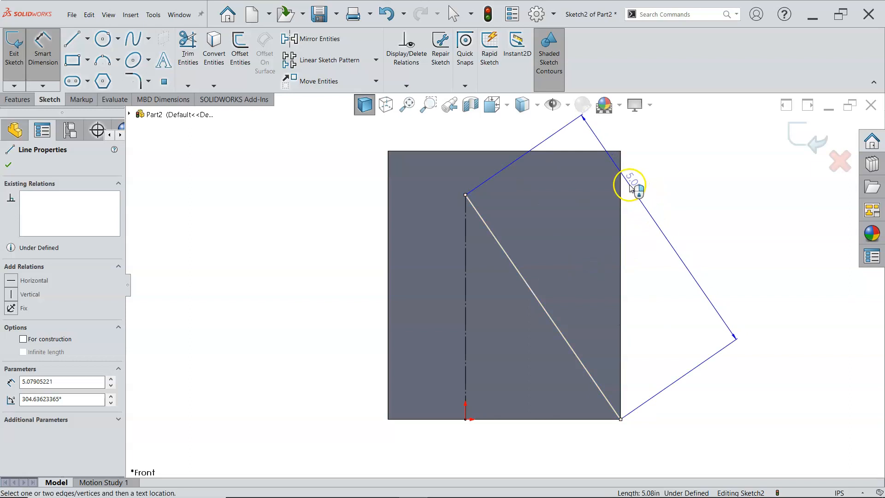
{"action": "left_click", "coordinate": [659, 217]}
{"action": "type", "text": "5"}
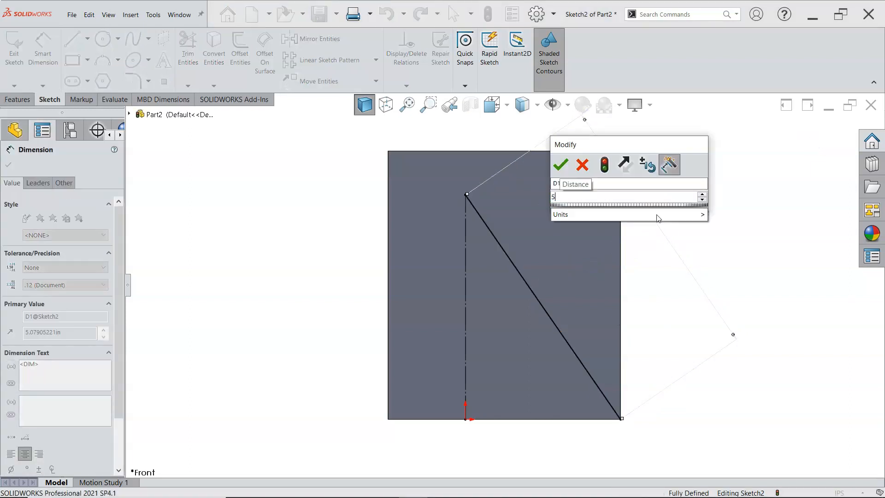
{"action": "key", "text": "Return"}
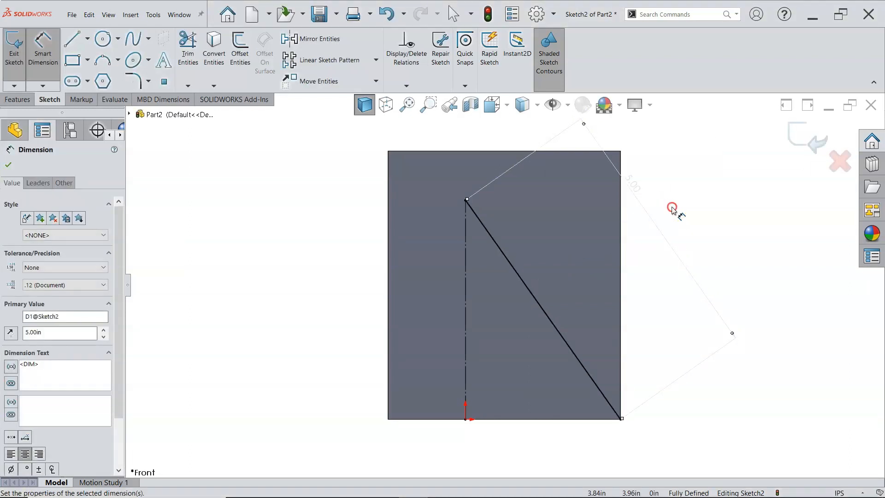
{"action": "right_click", "coordinate": [670, 206]}
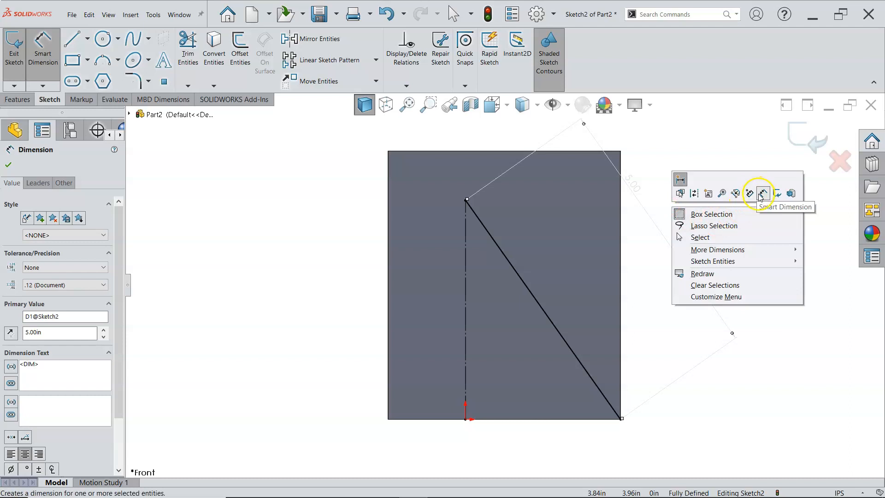
{"action": "left_click", "coordinate": [700, 237]}
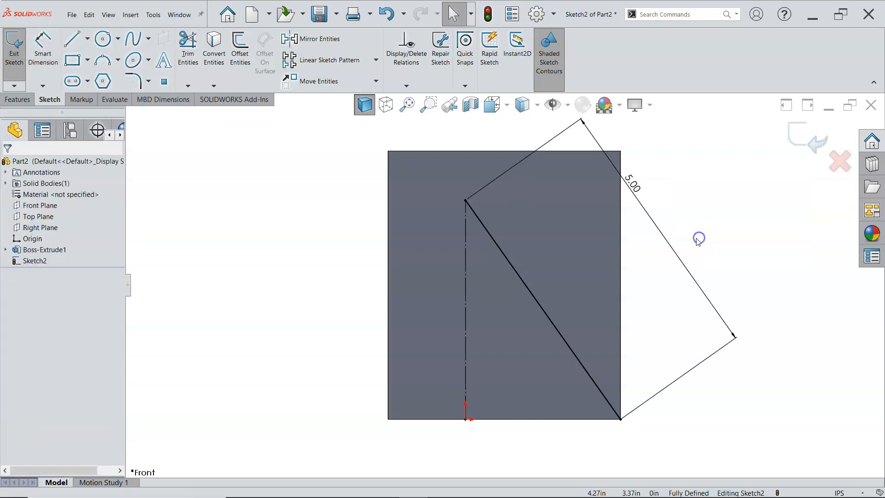
Step: Make the 5 in sloping line construction geometry
{"action": "left_click", "coordinate": [534, 300]}
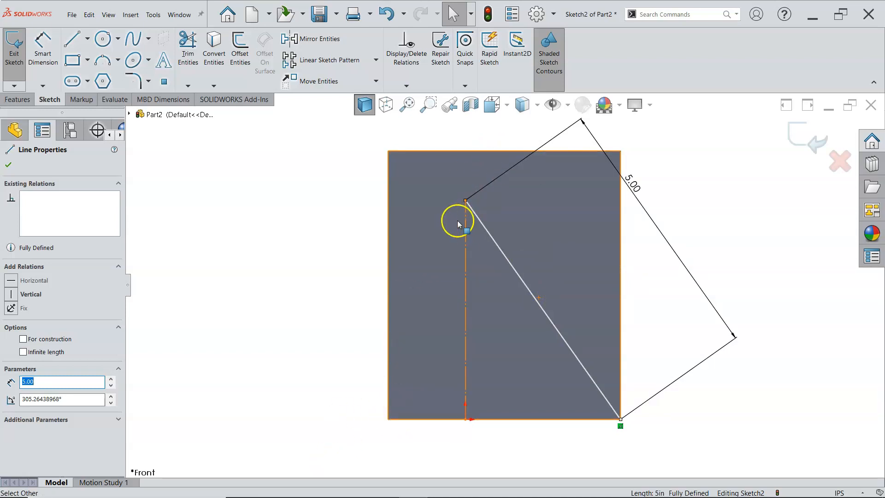
{"action": "left_click", "coordinate": [24, 339]}
{"action": "left_click", "coordinate": [208, 275]}
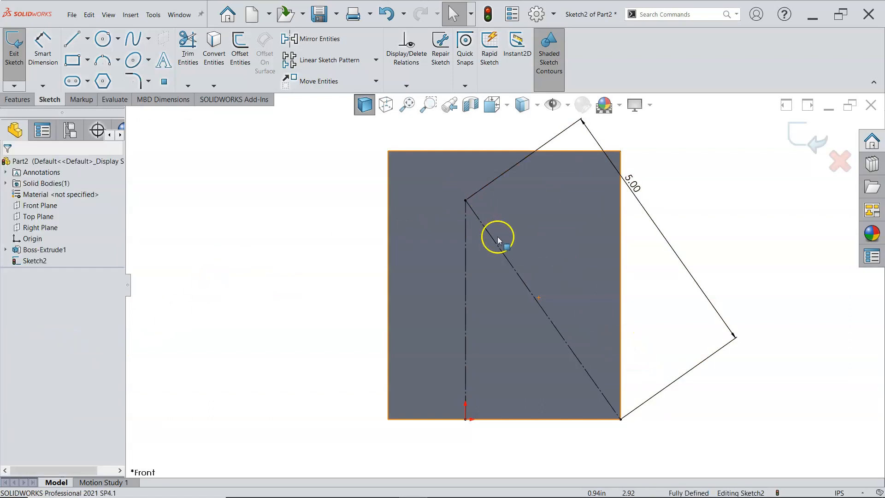
Step: Draw a solid line from the apex of the construction lines to the prism face's lower-left corner
{"action": "middle_click_drag", "start_coordinate": [602, 279], "coordinate": [572, 355]}
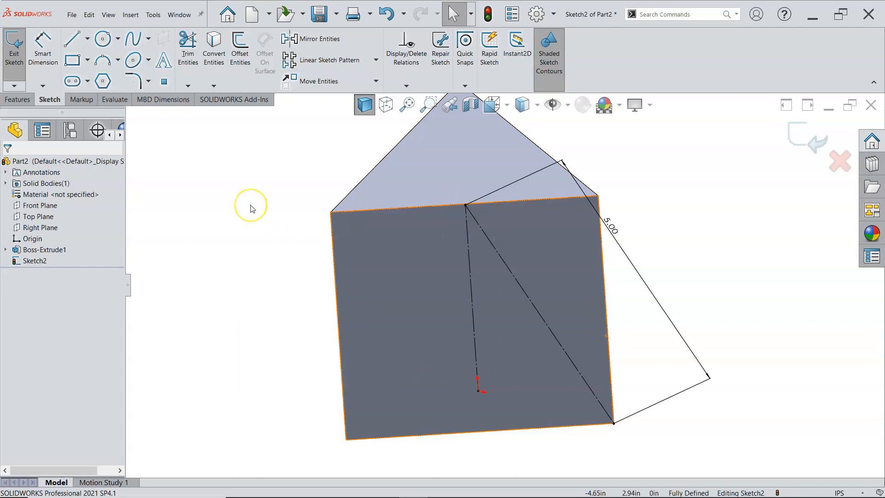
{"action": "key", "text": "ctrl+1"}
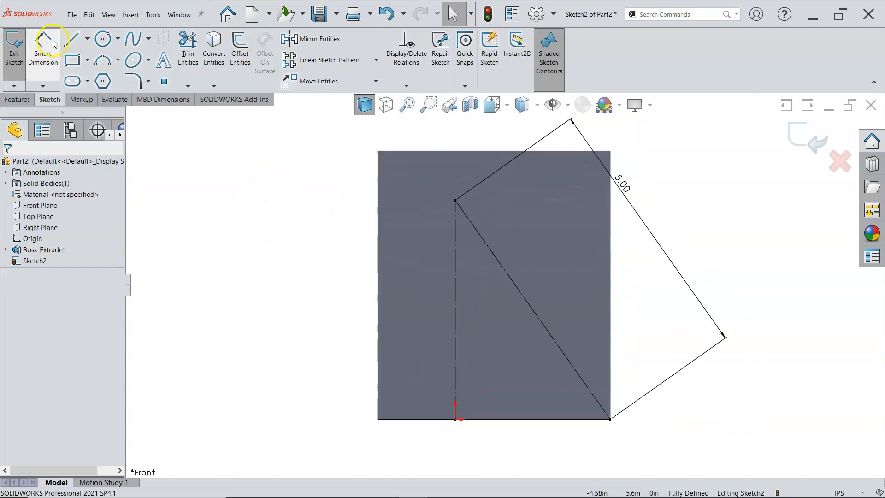
{"action": "left_click", "coordinate": [73, 39]}
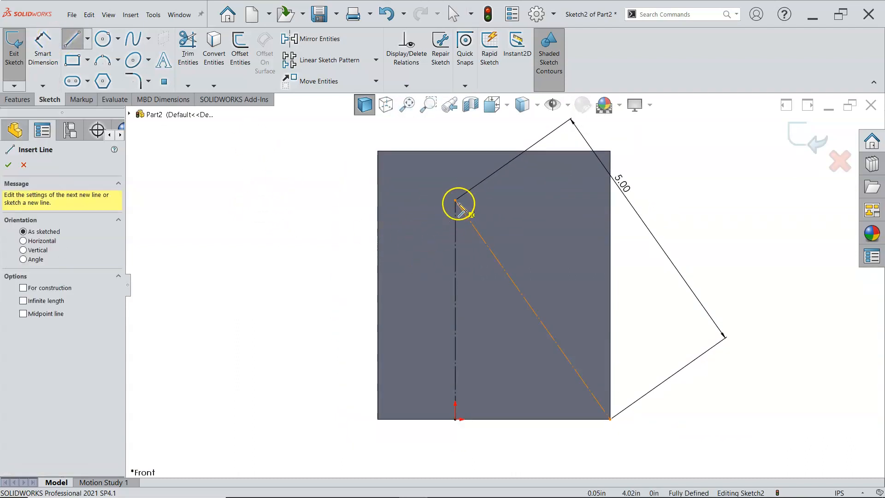
{"action": "left_click", "coordinate": [456, 201]}
{"action": "left_click", "coordinate": [378, 420]}
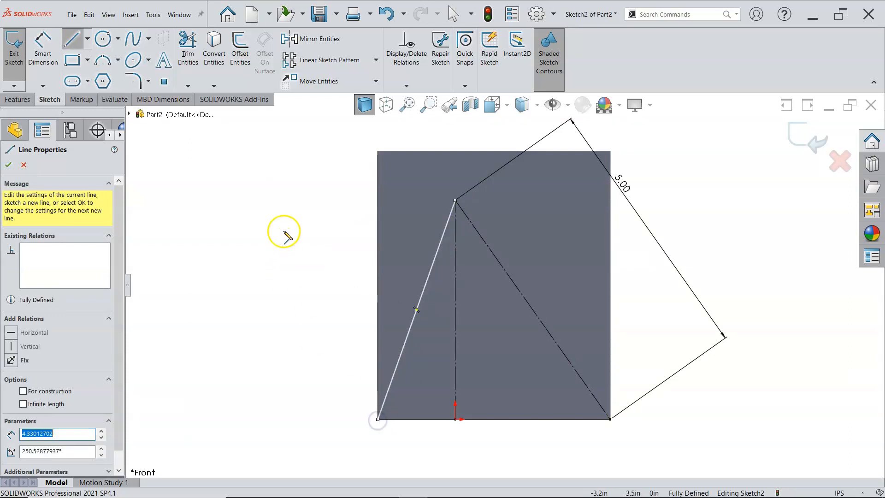
{"action": "right_click", "coordinate": [274, 213]}
{"action": "left_click", "coordinate": [297, 217]}
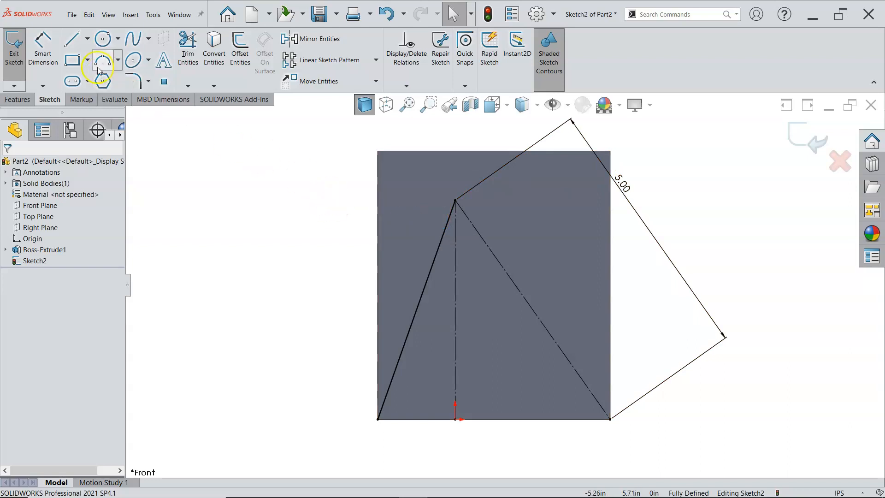
Step: Extend the solid line with a collinear segment about 0.97 in long from the apex up to the prism's top edge
{"action": "left_click", "coordinate": [83, 47]}
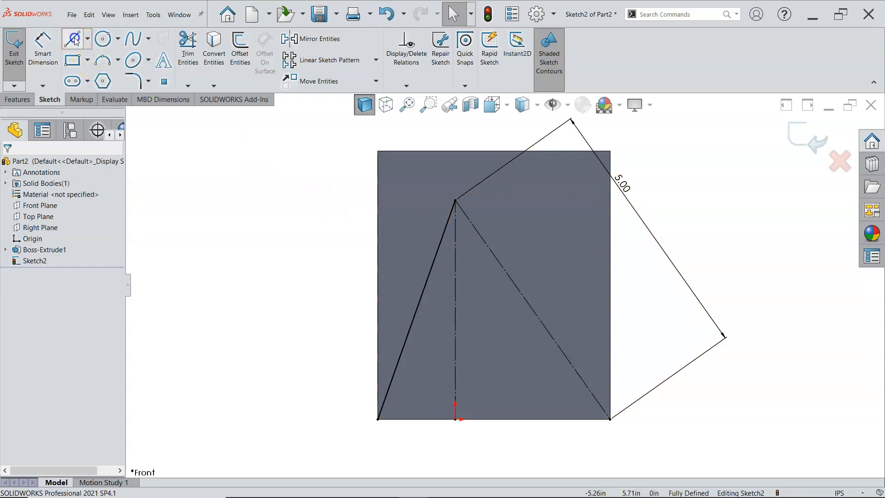
{"action": "left_click", "coordinate": [455, 201]}
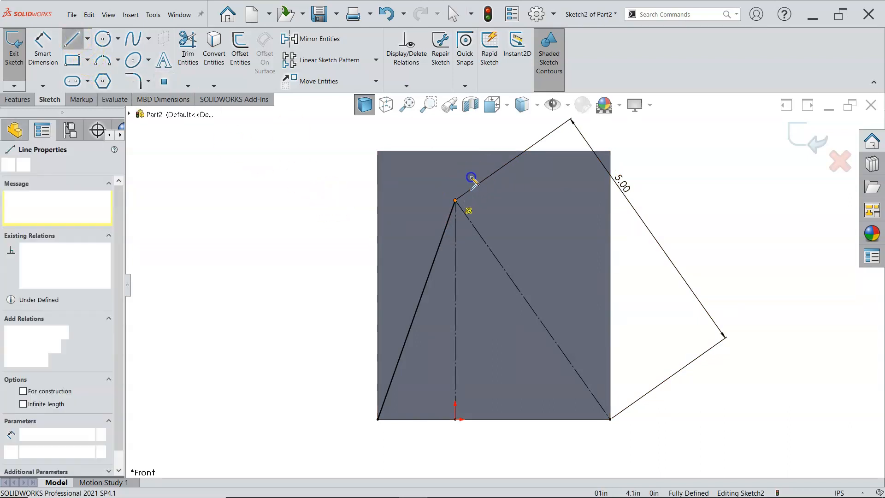
{"action": "double_click", "coordinate": [471, 151]}
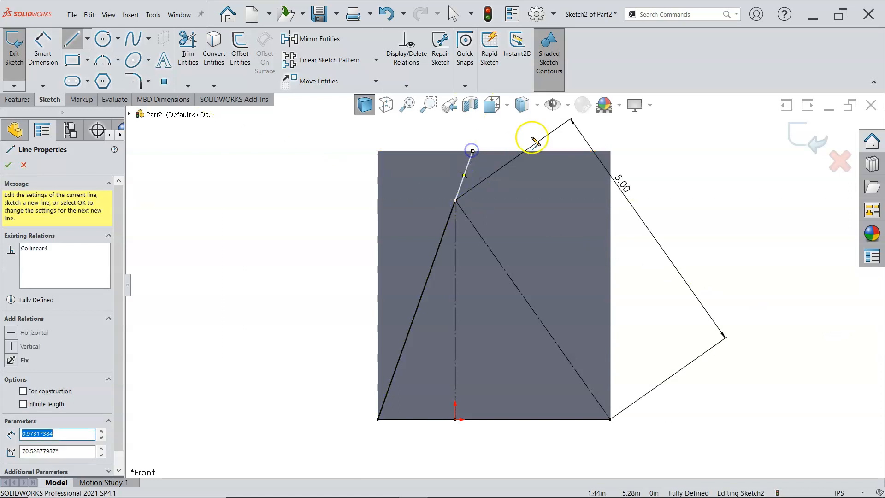
{"action": "right_click", "coordinate": [511, 119]}
{"action": "left_click", "coordinate": [532, 126]}
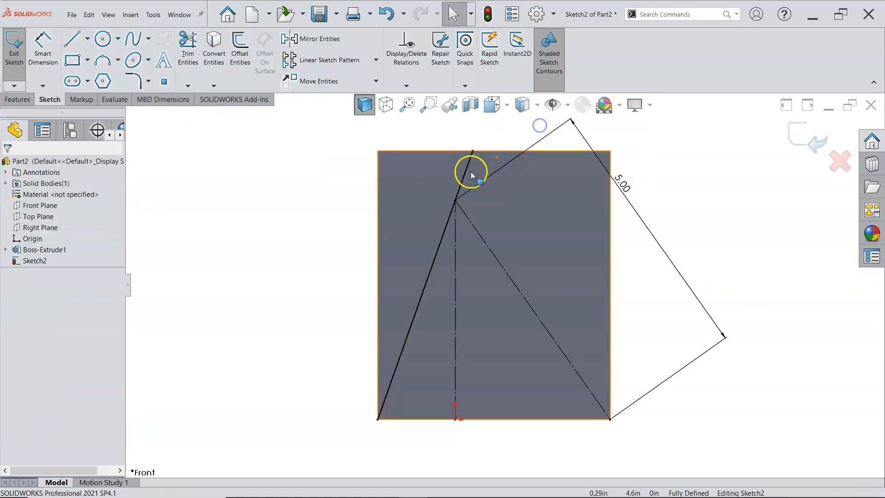
{"action": "left_click", "coordinate": [465, 174]}
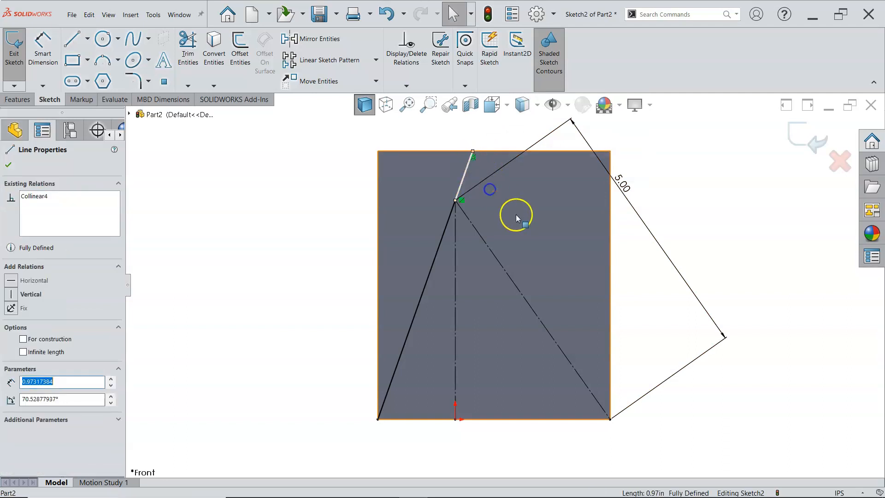
{"action": "left_click", "coordinate": [316, 225]}
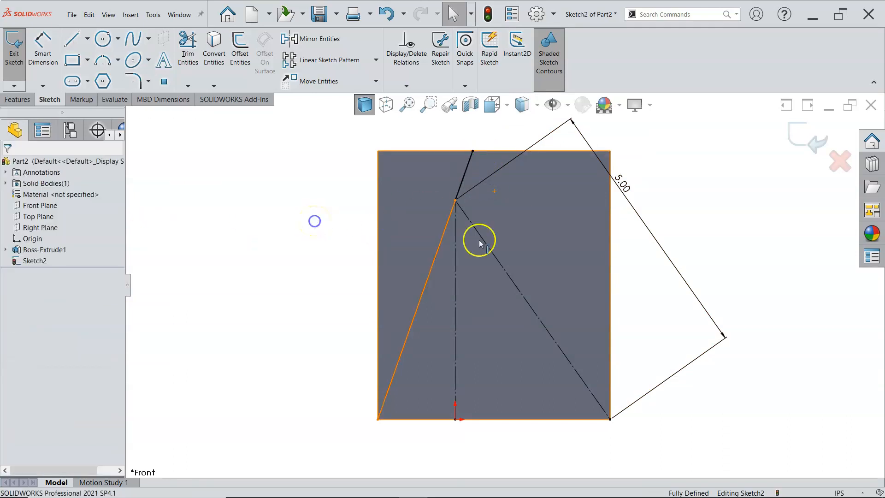
{"action": "left_click", "coordinate": [442, 236]}
{"action": "left_click", "coordinate": [465, 168], "text": "ctrl"}
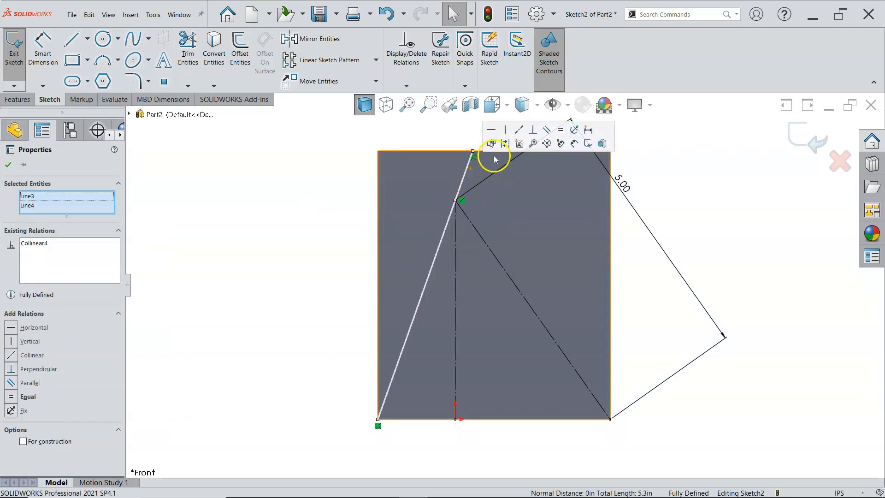
{"action": "left_click", "coordinate": [242, 234]}
Step: Cut away the prism's side with an Extruded Cut along the open sketch line, set to Through All - Both
{"action": "middle_click_drag", "start_coordinate": [242, 178], "coordinate": [205, 240]}
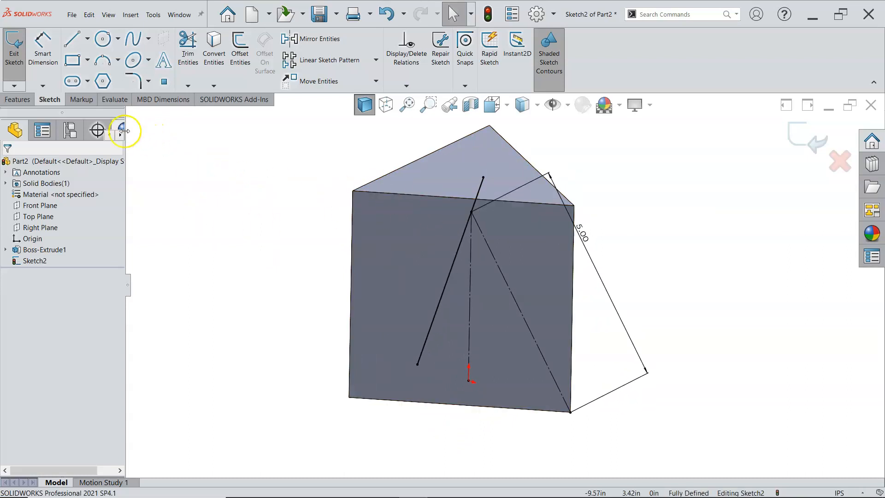
{"action": "left_click", "coordinate": [18, 100]}
{"action": "left_click", "coordinate": [24, 64]}
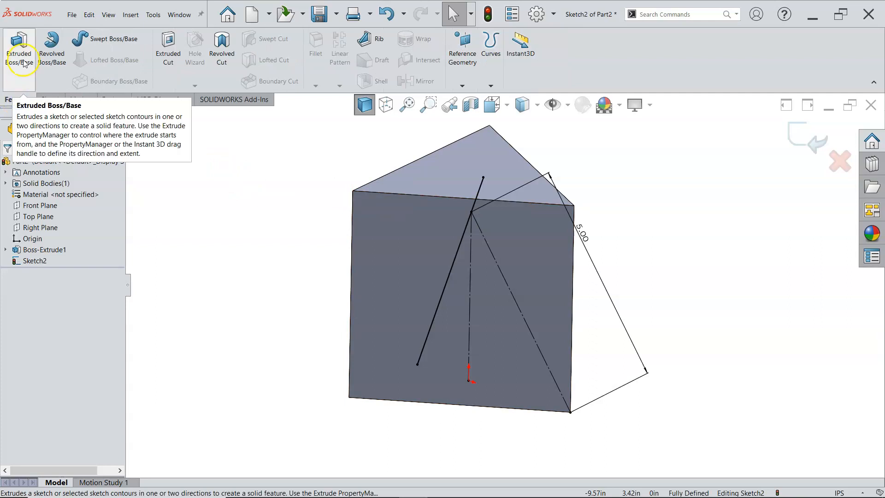
{"action": "left_click", "coordinate": [168, 57]}
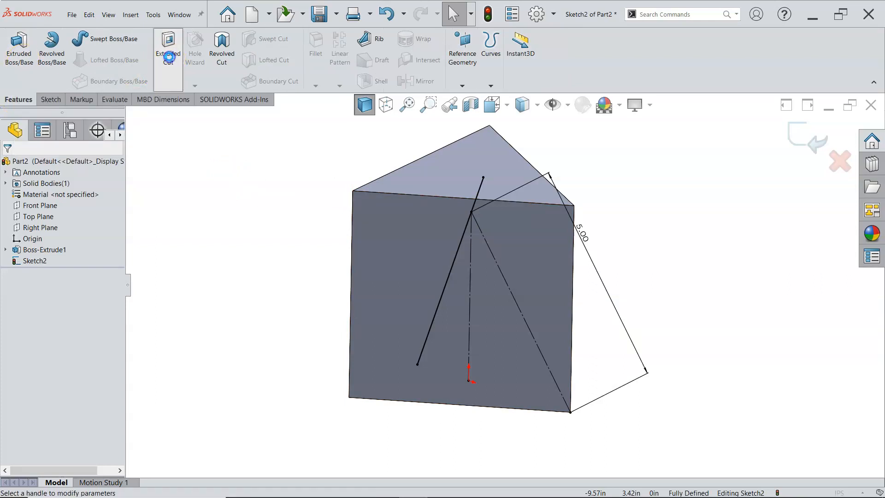
{"action": "left_click", "coordinate": [37, 228]}
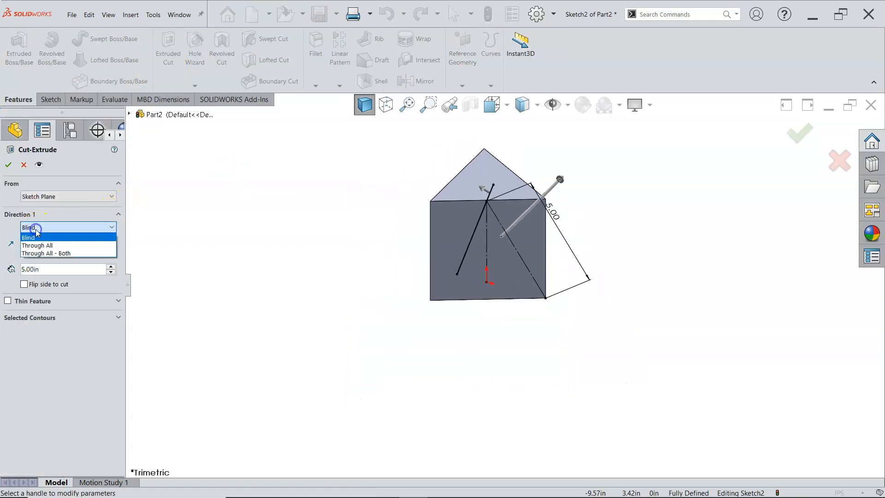
{"action": "left_click", "coordinate": [54, 253]}
{"action": "left_click", "coordinate": [54, 253]}
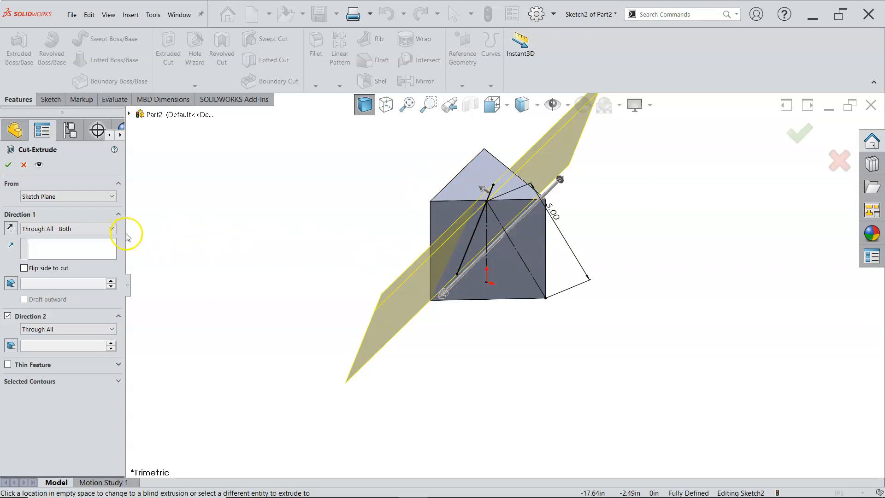
{"action": "left_click", "coordinate": [6, 165]}
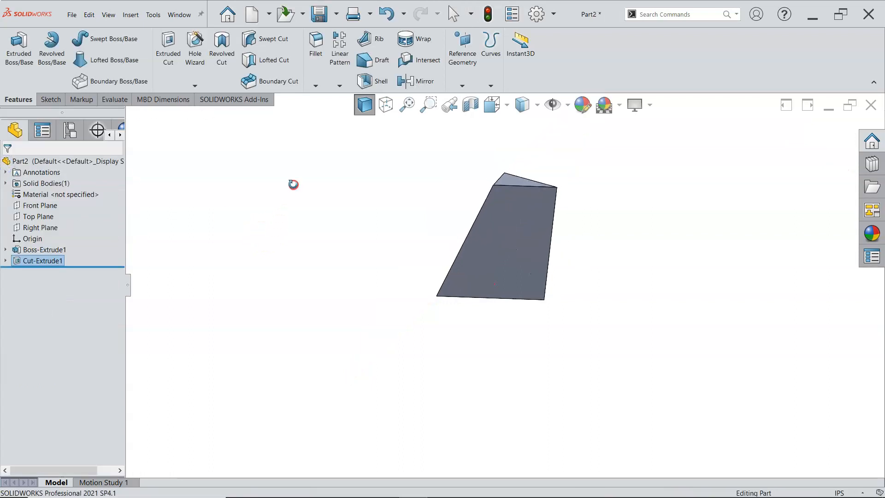
Step: Show the cut feature's sketch in the model and check its vertical construction line
{"action": "left_click", "coordinate": [6, 261]}
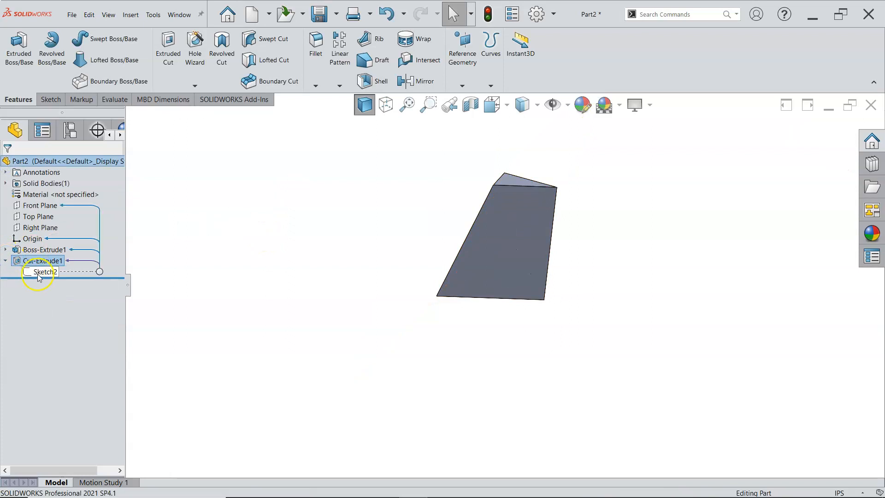
{"action": "right_click", "coordinate": [37, 272]}
{"action": "left_click", "coordinate": [46, 262]}
{"action": "mouse_move", "coordinate": [233, 286]}
{"action": "middle_mouse_down"}
{"action": "mouse_move", "coordinate": [257, 278]}
{"action": "mouse_move", "coordinate": [223, 277]}
{"action": "mouse_move", "coordinate": [219, 308]}
{"action": "middle_mouse_up"}
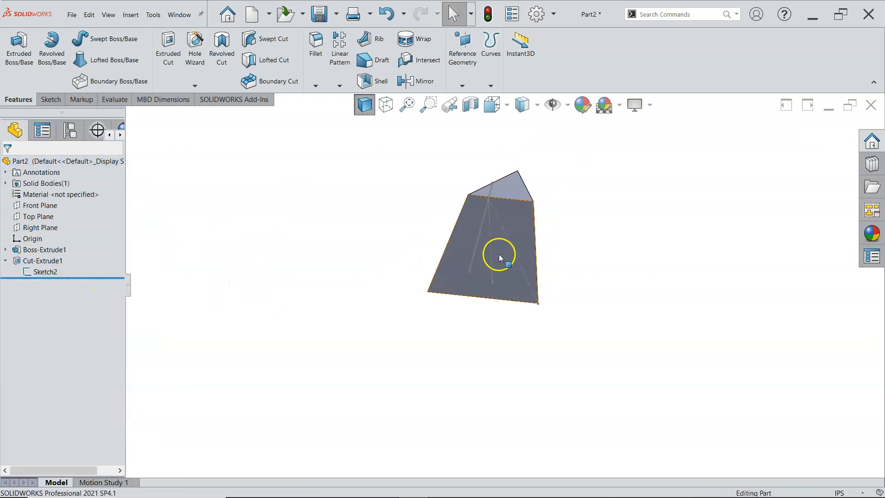
{"action": "left_click", "coordinate": [490, 246]}
{"action": "left_click", "coordinate": [358, 238]}
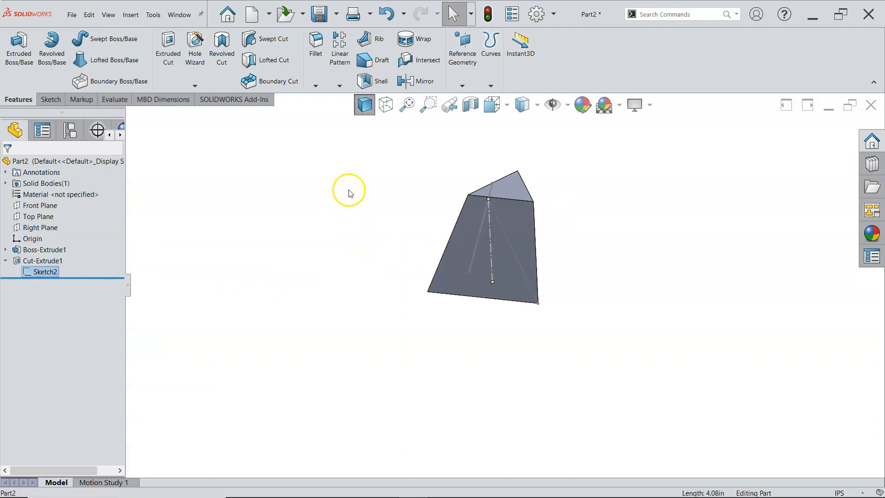
Step: Circular-pattern the side cut around the sketch's vertical construction line, with 3 equally spaced instances over 360 degrees
{"action": "left_click", "coordinate": [340, 86]}
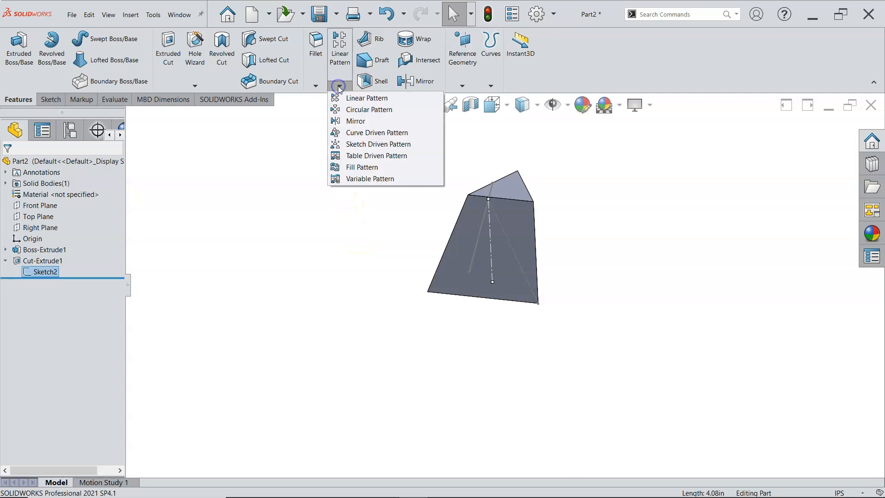
{"action": "left_click", "coordinate": [359, 110]}
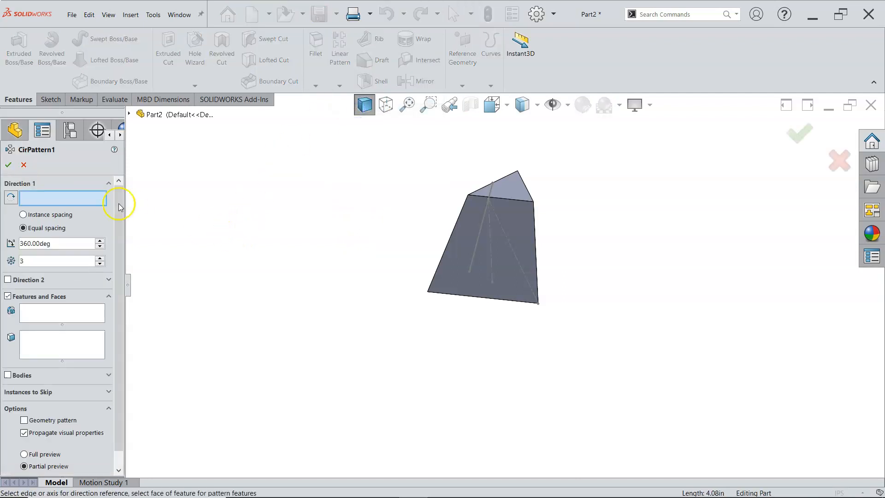
{"action": "left_click", "coordinate": [489, 252]}
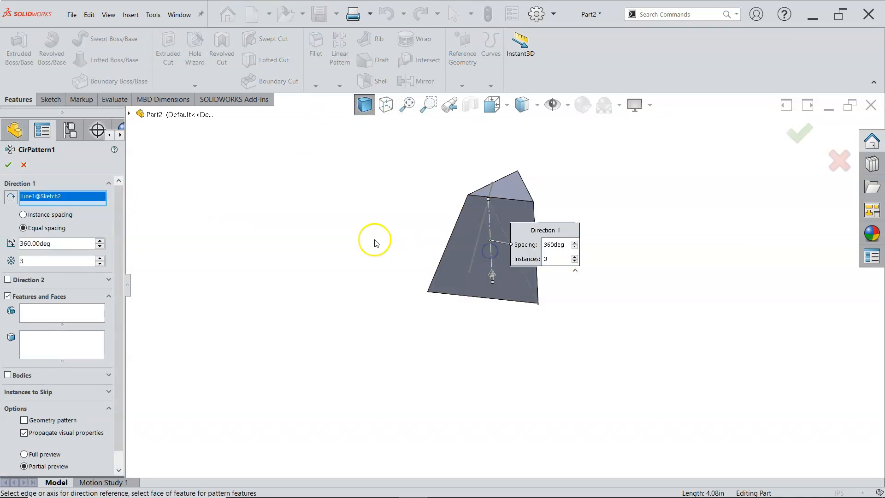
{"action": "left_click", "coordinate": [129, 114]}
{"action": "left_click", "coordinate": [179, 214]}
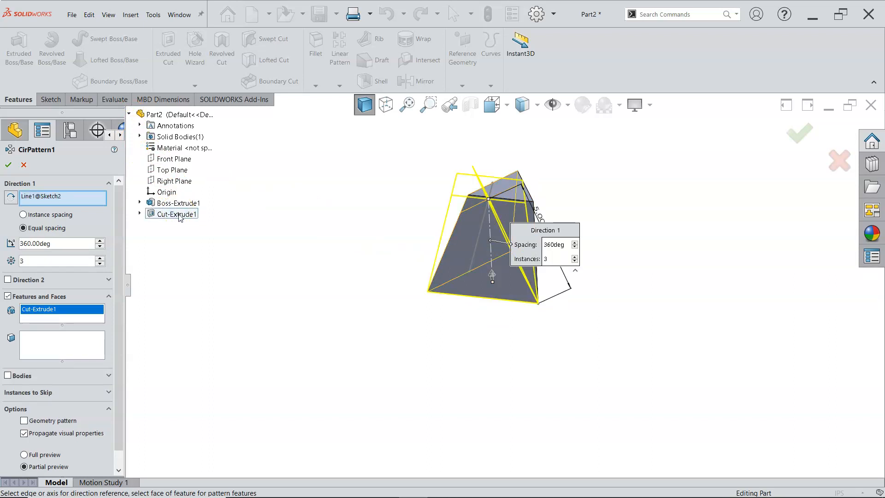
{"action": "left_click", "coordinate": [100, 259]}
{"action": "left_click", "coordinate": [100, 259]}
{"action": "left_click", "coordinate": [100, 259]}
{"action": "left_click", "coordinate": [99, 259]}
{"action": "left_click", "coordinate": [99, 259]}
{"action": "left_click", "coordinate": [100, 263]}
{"action": "left_click", "coordinate": [100, 264]}
{"action": "left_click", "coordinate": [100, 264]}
{"action": "left_click", "coordinate": [100, 264]}
{"action": "left_click", "coordinate": [100, 264]}
{"action": "left_click", "coordinate": [8, 165]}
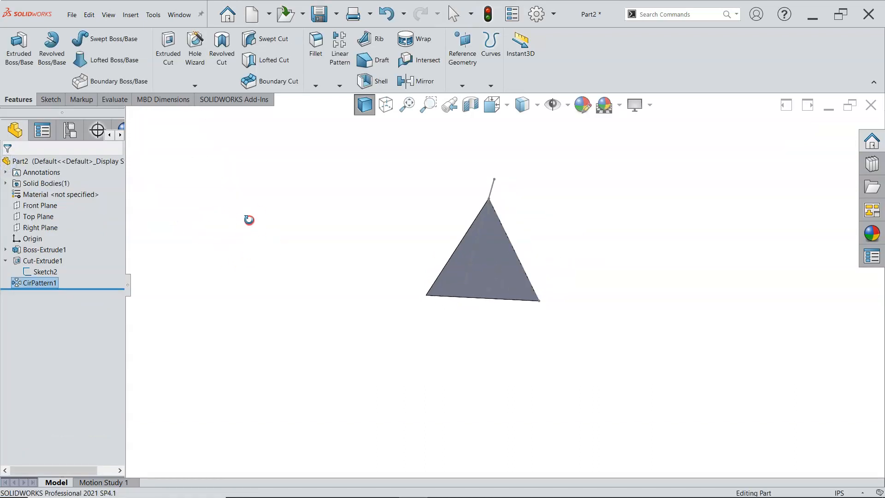
Step: Hide the cut feature's sketch so only the solid tetrahedron remains in the model
{"action": "right_click", "coordinate": [46, 272]}
{"action": "left_click", "coordinate": [56, 261]}
{"action": "left_click", "coordinate": [300, 329]}
{"action": "middle_click_drag", "start_coordinate": [300, 329], "coordinate": [424, 306]}
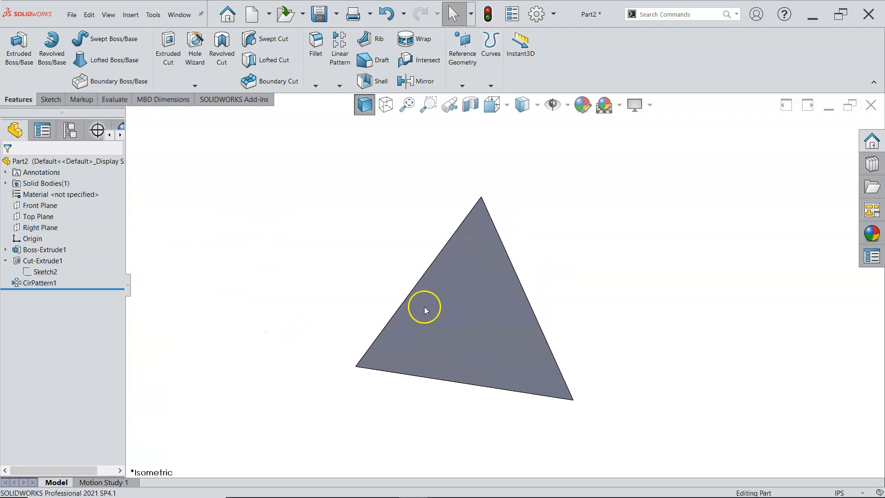
Step: Check the lengths of several edges on different sides of the tetrahedron
{"action": "left_click", "coordinate": [529, 307]}
{"action": "middle_click_drag", "start_coordinate": [575, 318], "coordinate": [586, 357]}
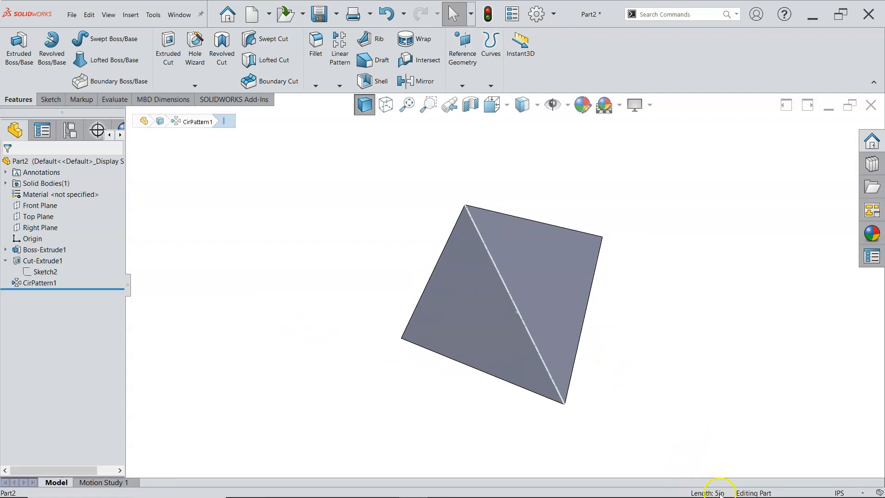
{"action": "left_click", "coordinate": [582, 331]}
{"action": "left_click", "coordinate": [563, 231]}
{"action": "mouse_move", "coordinate": [587, 253]}
{"action": "middle_mouse_down"}
{"action": "mouse_move", "coordinate": [642, 265]}
{"action": "mouse_move", "coordinate": [641, 244]}
{"action": "middle_mouse_up"}
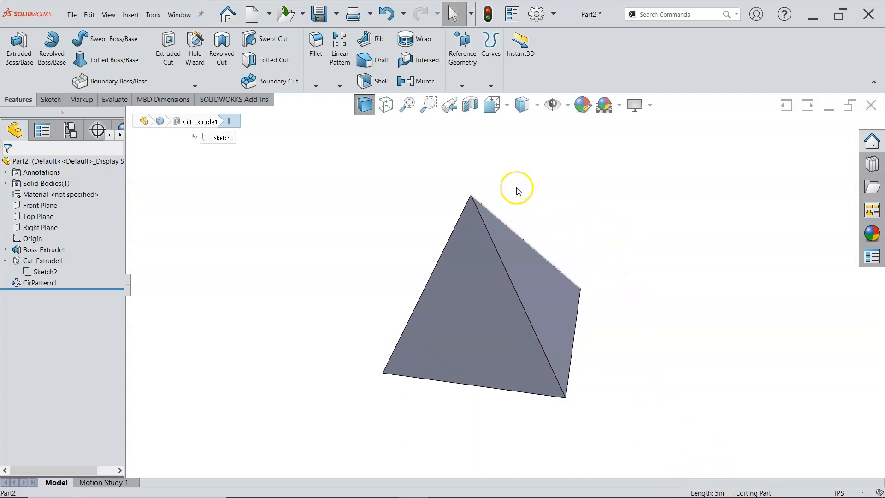
Step: Customize the interface by adding the Measure command from the Tools category to the heads-up view toolbar
{"action": "left_click", "coordinate": [114, 100]}
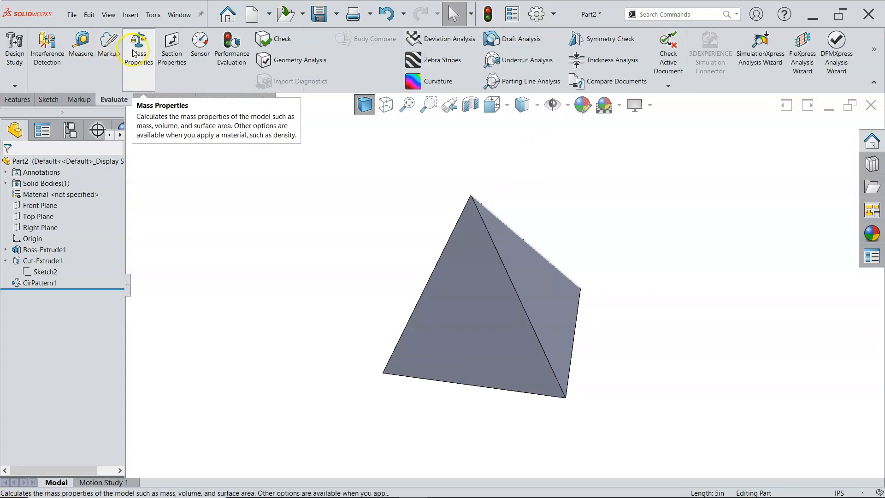
{"action": "left_click", "coordinate": [26, 100]}
{"action": "right_click", "coordinate": [660, 74]}
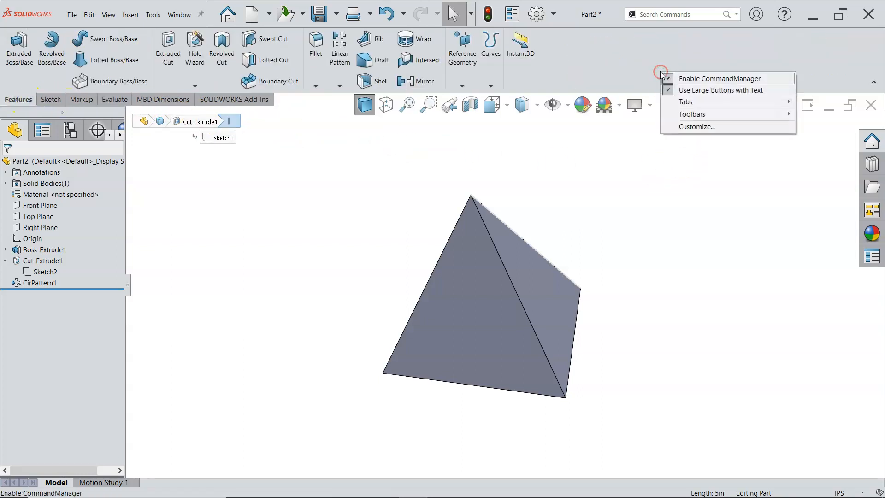
{"action": "left_click", "coordinate": [682, 125]}
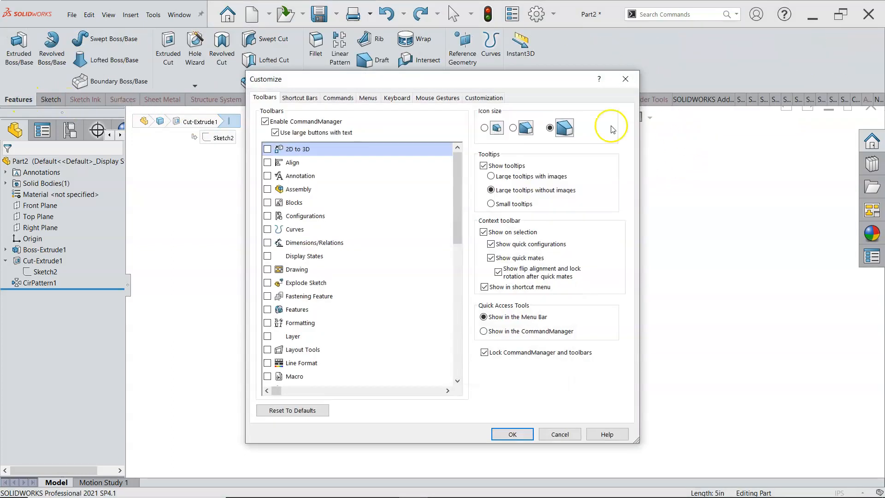
{"action": "left_click", "coordinate": [324, 99]}
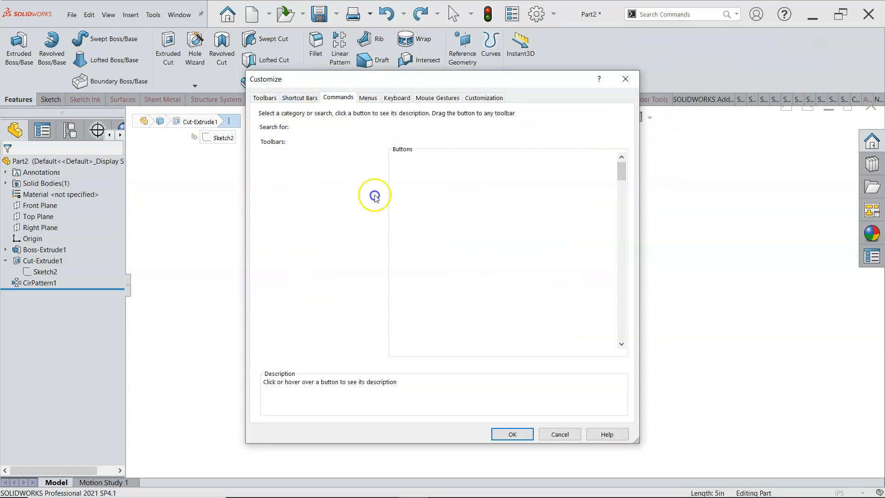
{"action": "scroll", "coordinate": [376, 220], "scroll_direction": "down", "scroll_amount": 4}
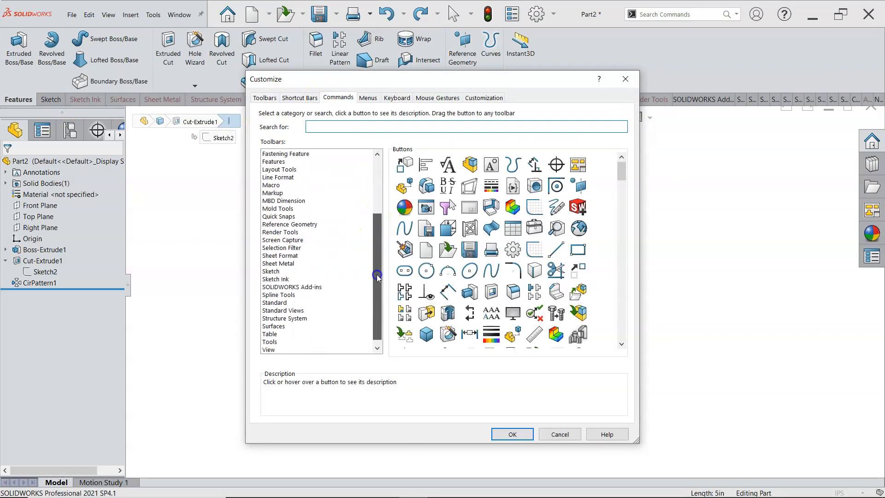
{"action": "left_click", "coordinate": [270, 335]}
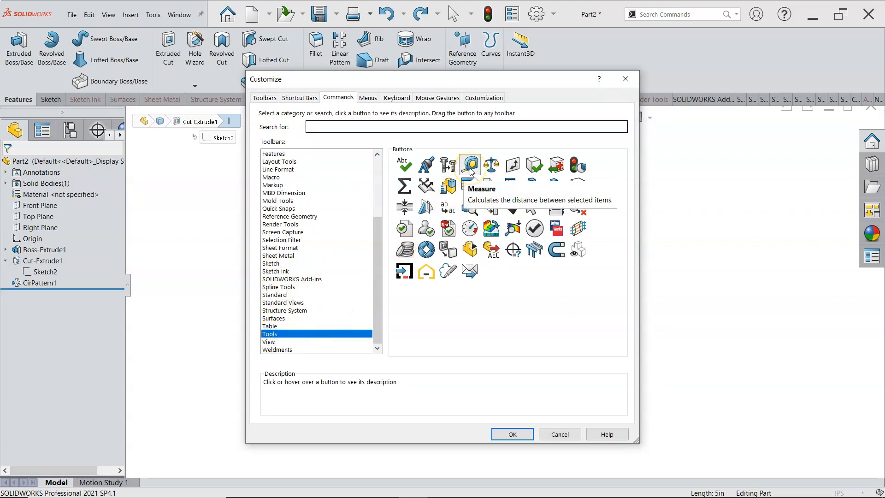
{"action": "left_click_drag", "start_coordinate": [451, 84], "coordinate": [311, 99]}
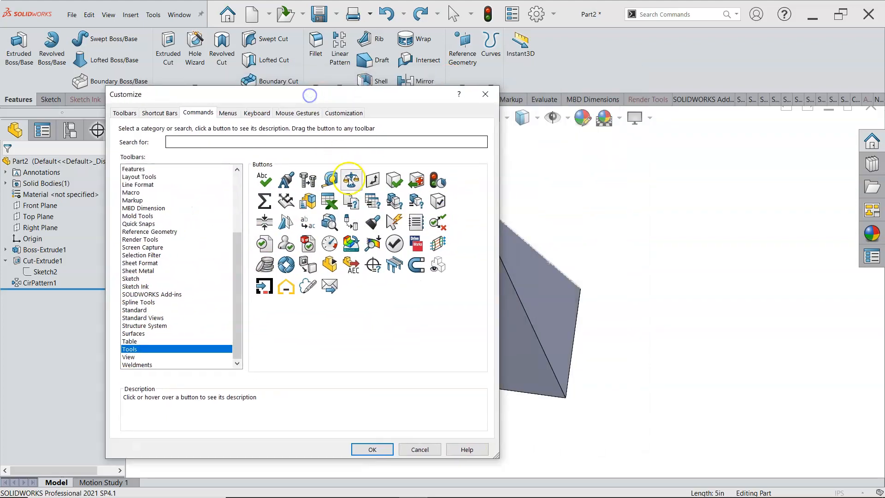
{"action": "left_click_drag", "start_coordinate": [611, 128], "coordinate": [667, 121]}
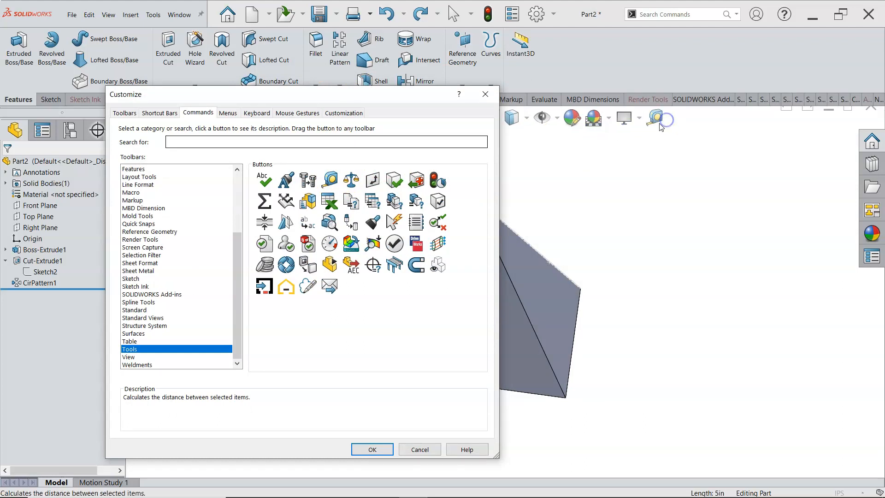
{"action": "left_click", "coordinate": [371, 447]}
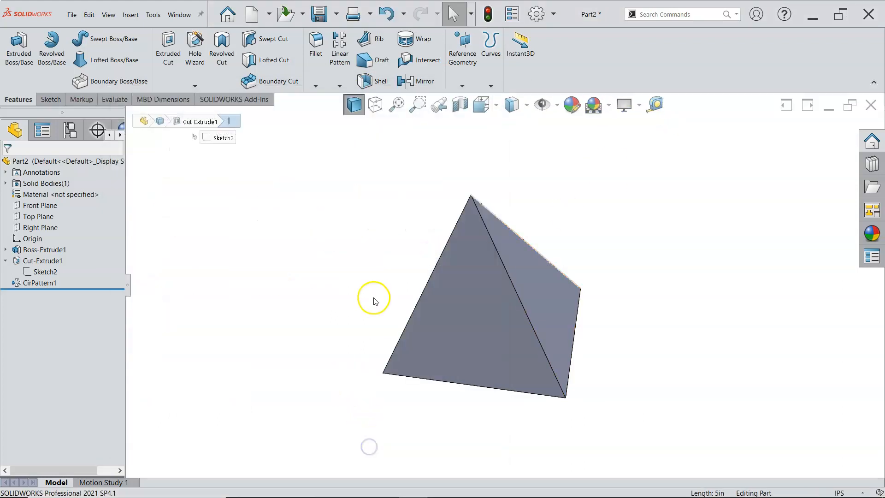
Step: Measure the selected sloping edge, then clear the selection and measure two adjoining edges together for length and angle
{"action": "left_click", "coordinate": [656, 104]}
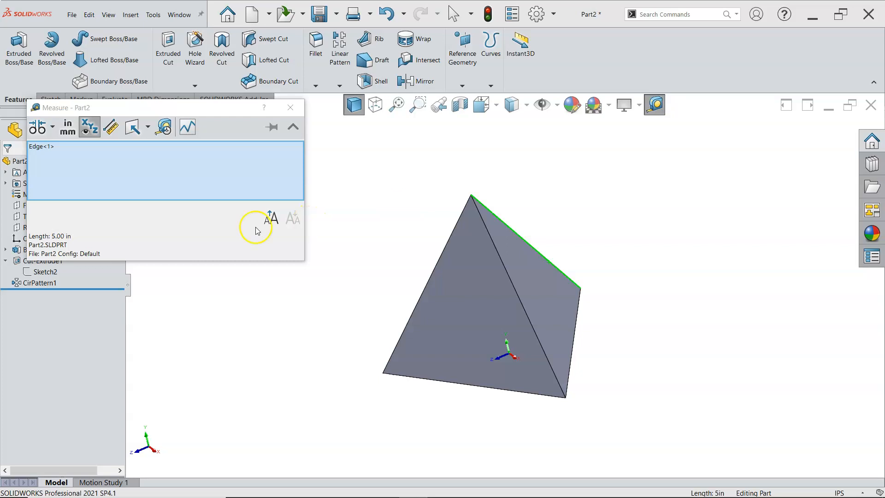
{"action": "middle_click_drag", "start_coordinate": [392, 250], "coordinate": [479, 223]}
{"action": "left_click_drag", "start_coordinate": [232, 263], "coordinate": [229, 330]}
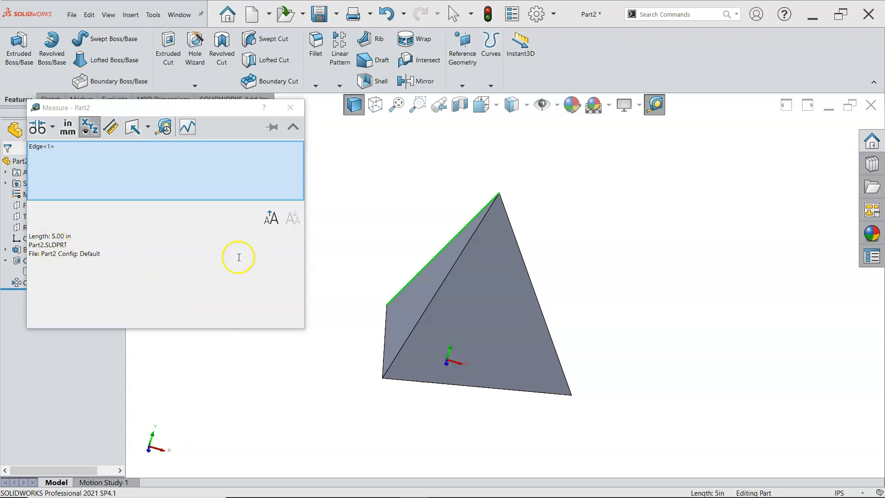
{"action": "right_click", "coordinate": [167, 179]}
{"action": "left_click", "coordinate": [185, 183]}
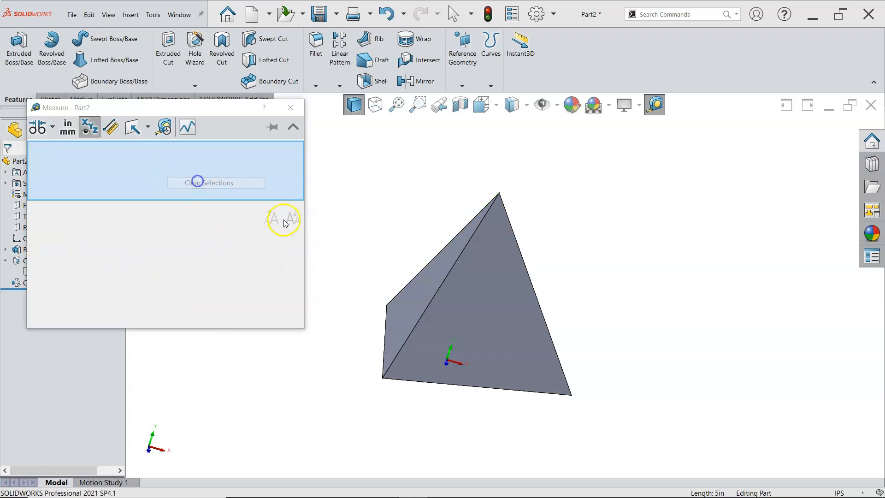
{"action": "left_click", "coordinate": [422, 317]}
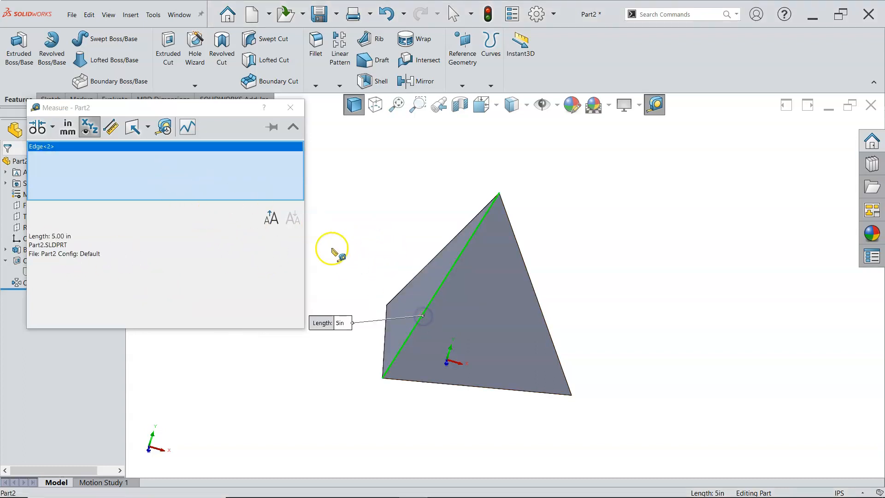
{"action": "left_click", "coordinate": [384, 333]}
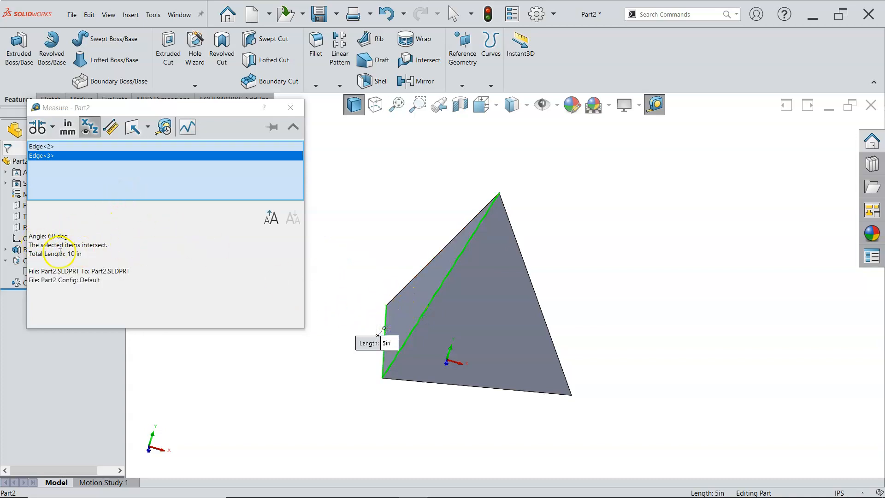
{"action": "left_click", "coordinate": [290, 107]}
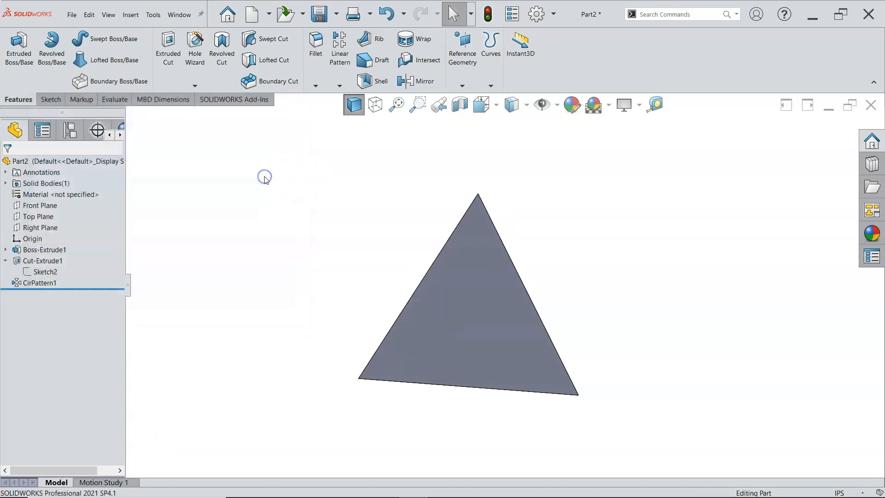
Step: Collapse the cut feature in the tree and hide the tetrahedron's solid body
{"action": "key", "text": "ctrl+7"}
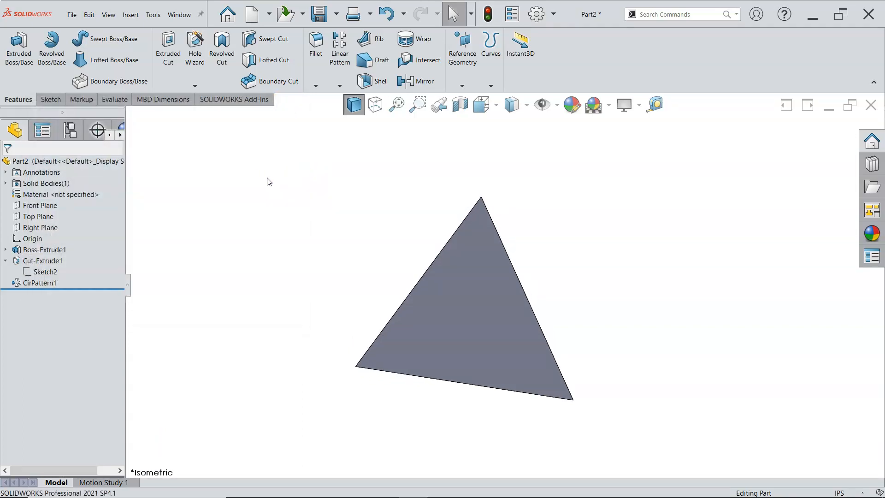
{"action": "left_click", "coordinate": [5, 260]}
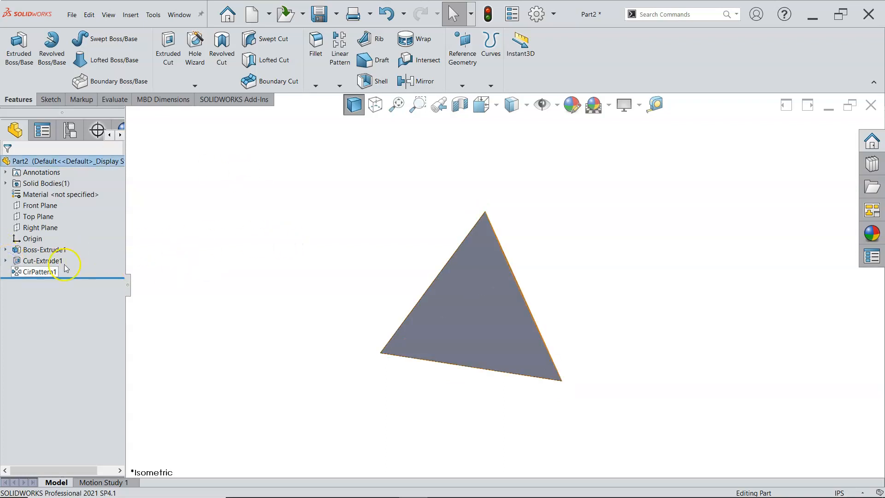
{"action": "left_click", "coordinate": [6, 184]}
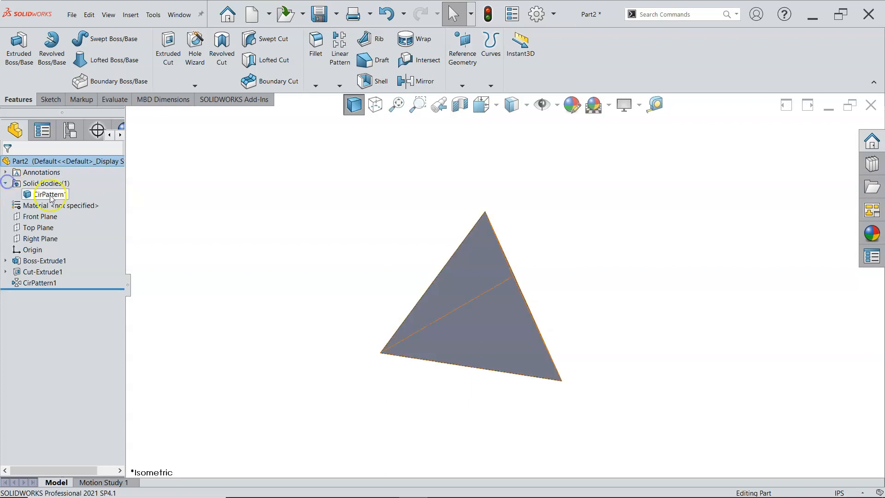
{"action": "right_click", "coordinate": [50, 195]}
{"action": "left_click", "coordinate": [57, 183]}
{"action": "left_click", "coordinate": [238, 246]}
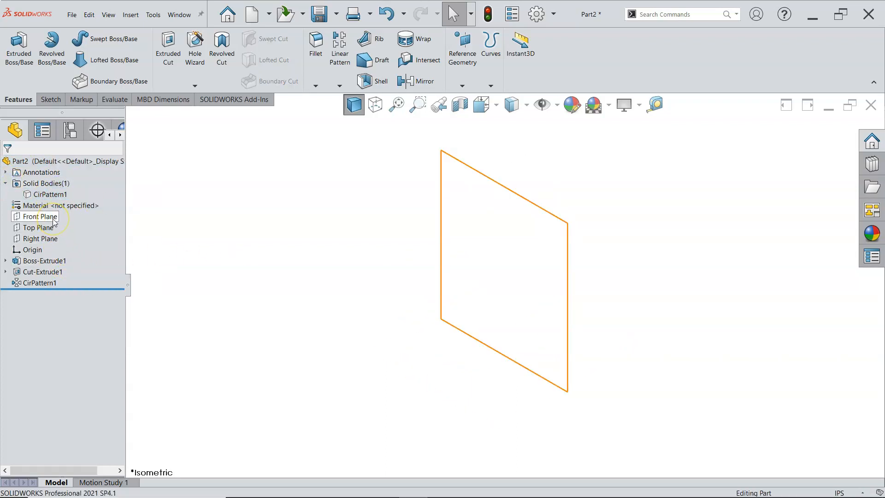
Step: Start a sketch on the Top Plane and draw a three-sided inscribed-circle polygon about 2.66 in per side, centred on the origin
{"action": "left_click", "coordinate": [40, 238]}
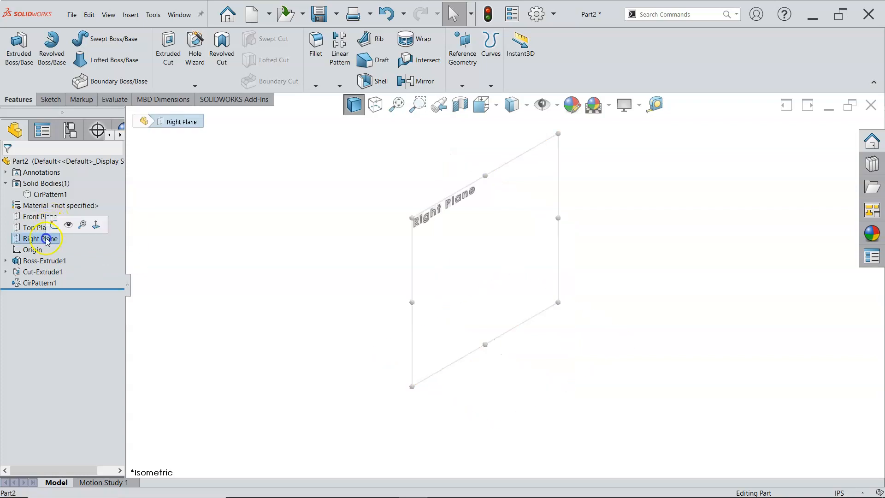
{"action": "left_click", "coordinate": [37, 229]}
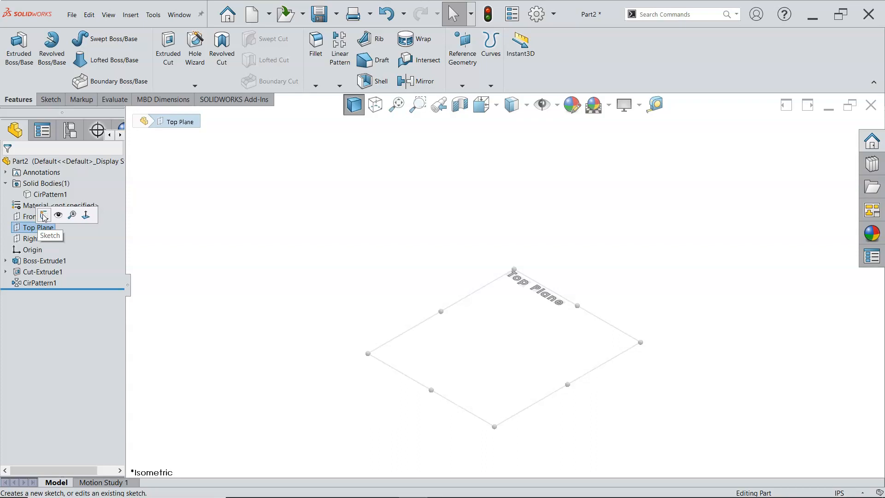
{"action": "left_click", "coordinate": [44, 217]}
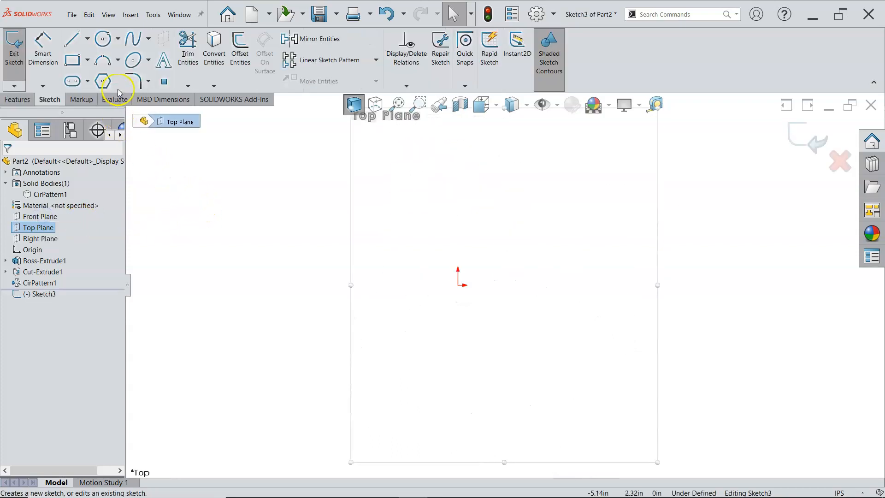
{"action": "left_click", "coordinate": [101, 82]}
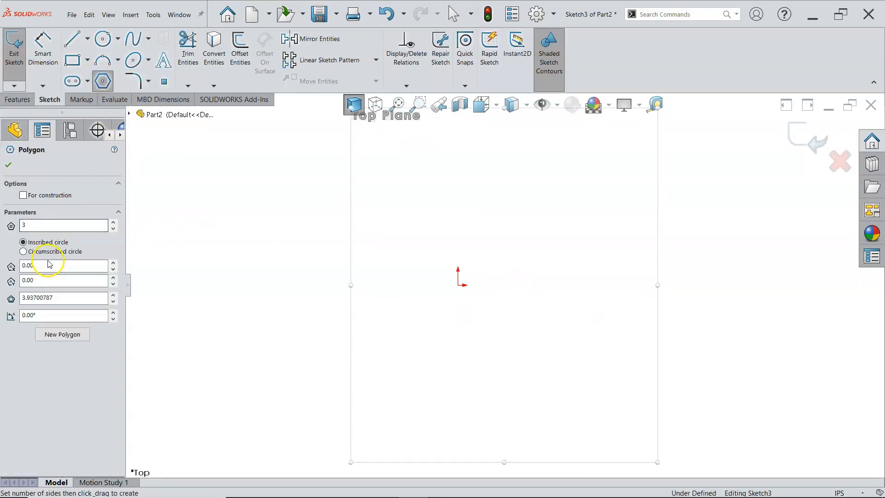
{"action": "left_click_drag", "start_coordinate": [509, 288], "coordinate": [558, 288]}
{"action": "left_click", "coordinate": [557, 287]}
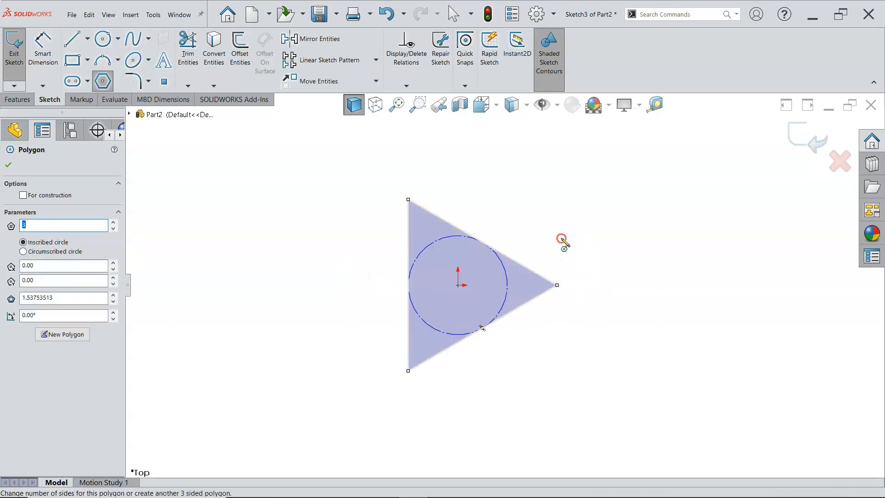
Step: Dimension the triangle's upper sloping side at 5 in
{"action": "right_click", "coordinate": [561, 239]}
{"action": "left_click", "coordinate": [658, 223]}
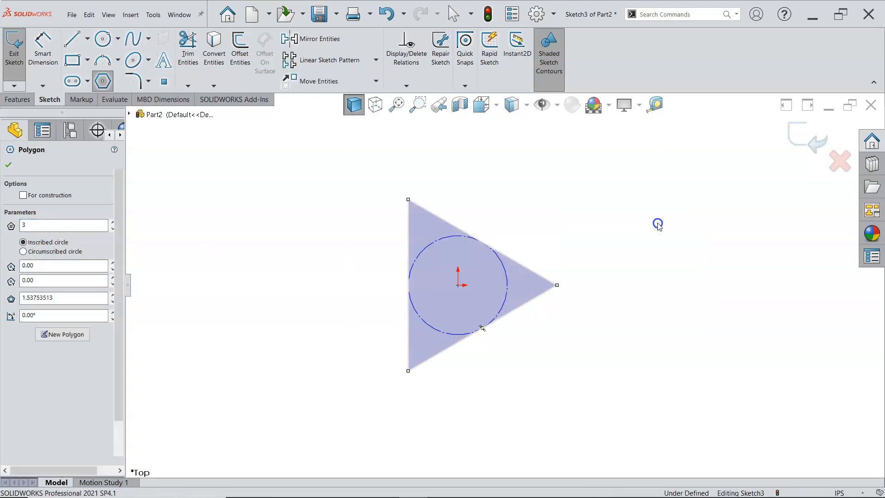
{"action": "left_click", "coordinate": [525, 268]}
{"action": "left_click", "coordinate": [536, 220]}
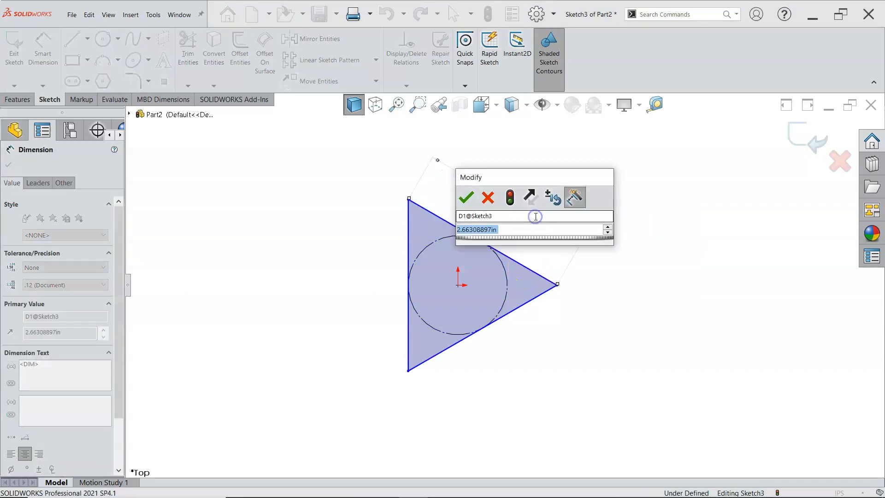
{"action": "type", "text": "6"}
{"action": "key", "text": "Return"}
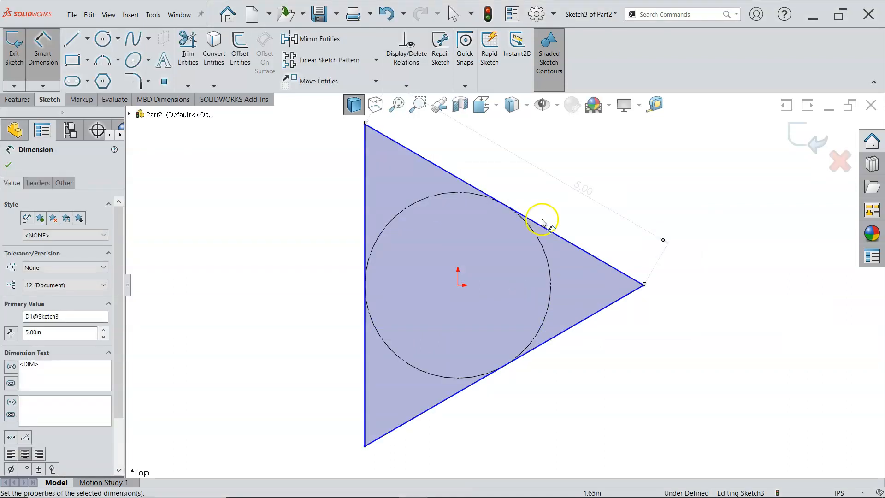
Step: Add a horizontal relation between the triangle's rightmost vertex and the origin, and close the sketch
{"action": "right_click", "coordinate": [687, 203]}
{"action": "left_click", "coordinate": [712, 233]}
{"action": "mouse_move", "coordinate": [644, 288]}
{"action": "left_mouse_down"}
{"action": "mouse_move", "coordinate": [631, 336]}
{"action": "mouse_move", "coordinate": [644, 279]}
{"action": "left_mouse_up"}
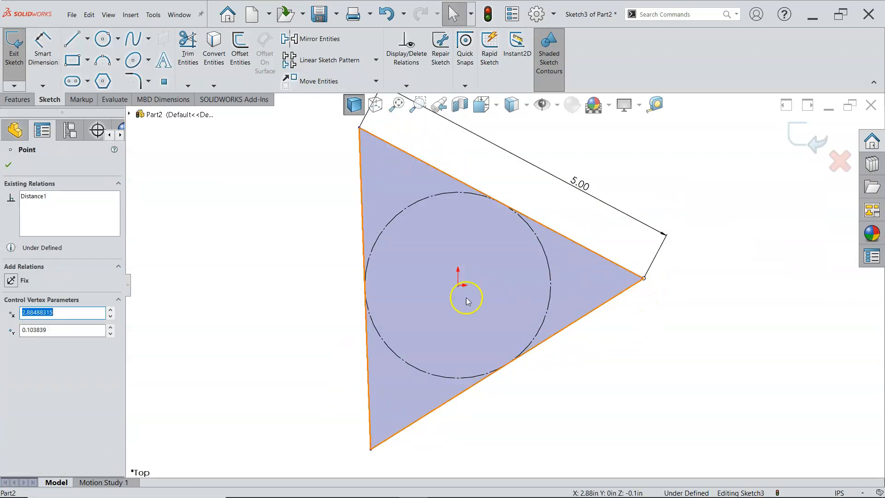
{"action": "left_click", "coordinate": [457, 285], "text": "ctrl"}
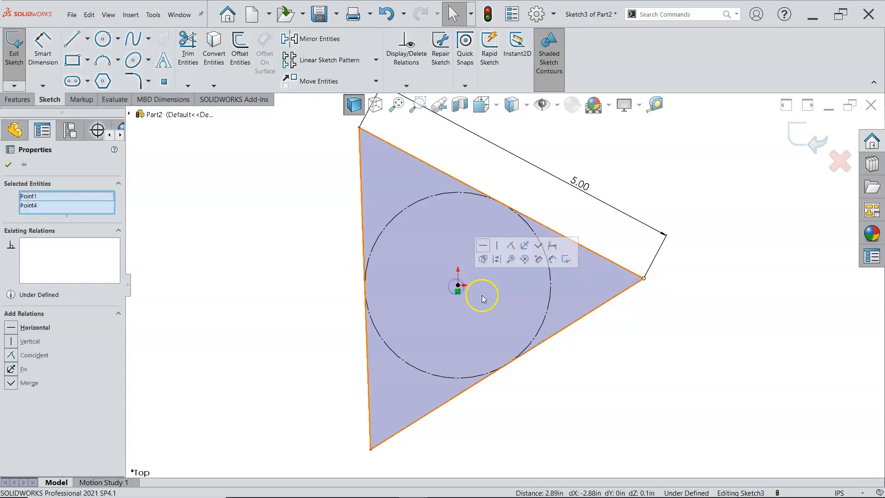
{"action": "left_click", "coordinate": [483, 248]}
{"action": "left_click", "coordinate": [634, 318]}
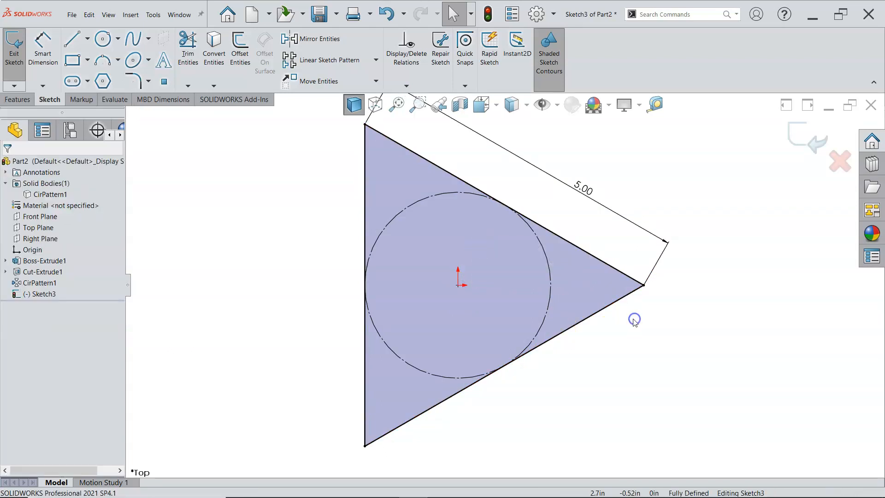
{"action": "scroll", "coordinate": [634, 317], "scroll_direction": "up", "scroll_amount": 4}
{"action": "middle_click_drag", "start_coordinate": [636, 306], "coordinate": [637, 301]}
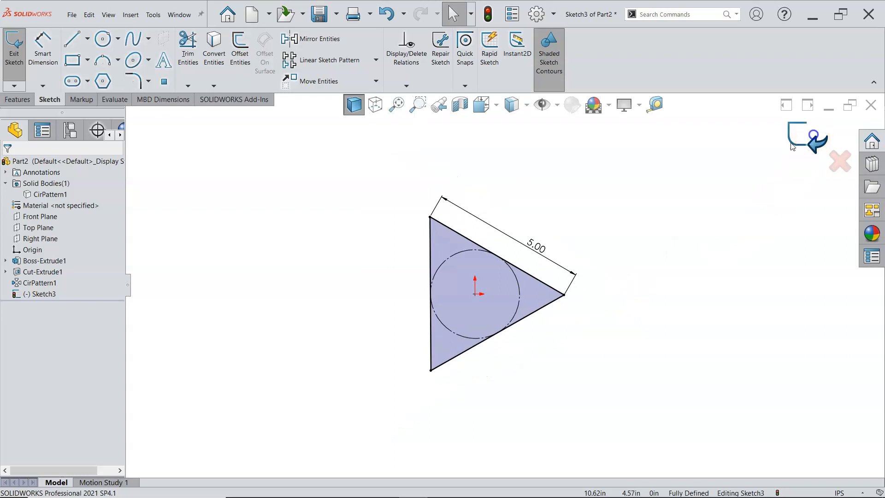
{"action": "left_click", "coordinate": [806, 137]}
{"action": "mouse_move", "coordinate": [575, 372]}
{"action": "middle_mouse_down"}
{"action": "mouse_move", "coordinate": [584, 259]}
{"action": "mouse_move", "coordinate": [535, 207]}
{"action": "mouse_move", "coordinate": [573, 203]}
{"action": "mouse_move", "coordinate": [555, 253]}
{"action": "mouse_move", "coordinate": [497, 324]}
{"action": "mouse_move", "coordinate": [500, 339]}
{"action": "mouse_move", "coordinate": [500, 314]}
{"action": "middle_mouse_up"}
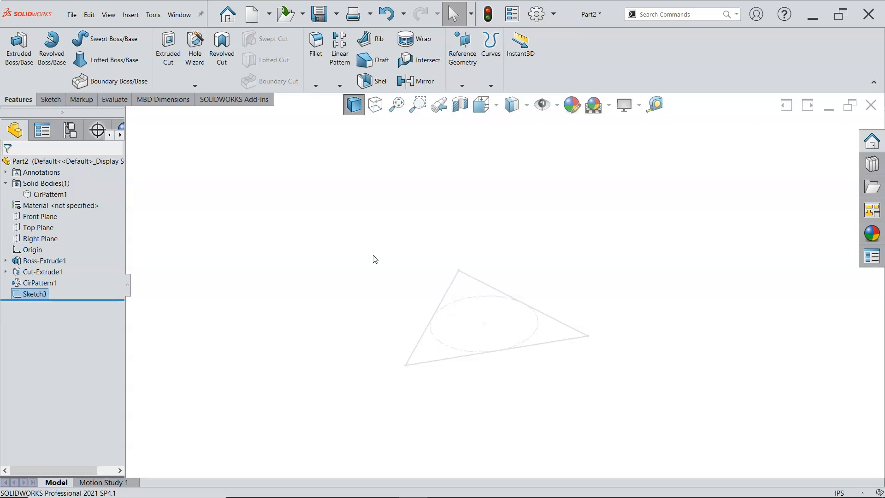
Step: Create a reference plane offset 5 in above the Top Plane
{"action": "left_click", "coordinate": [355, 252]}
{"action": "left_click", "coordinate": [454, 87]}
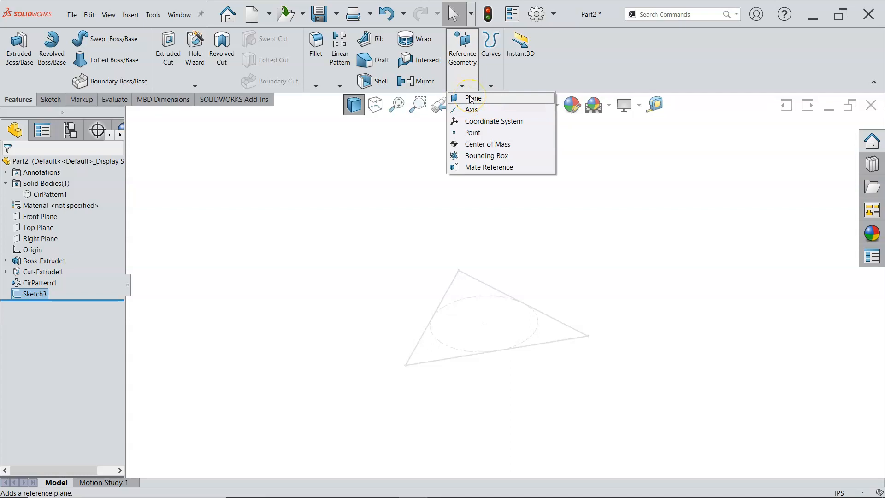
{"action": "left_click", "coordinate": [197, 244]}
{"action": "left_click", "coordinate": [37, 227]}
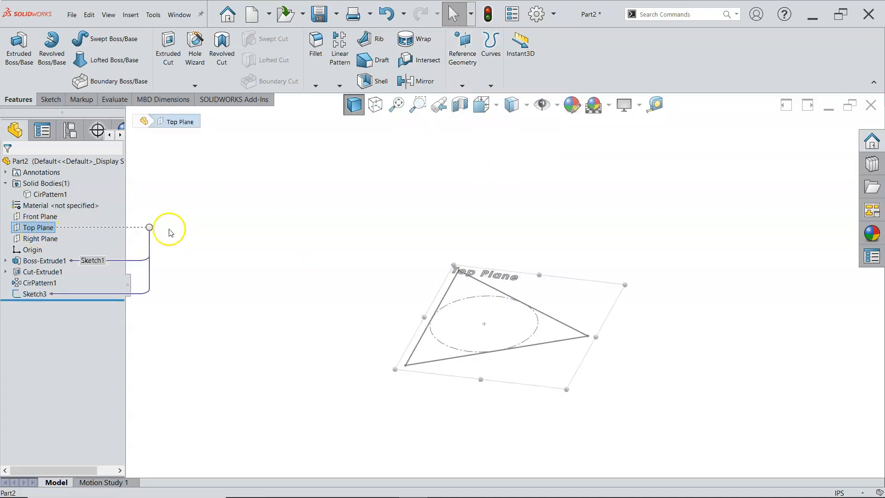
{"action": "left_click", "coordinate": [461, 86]}
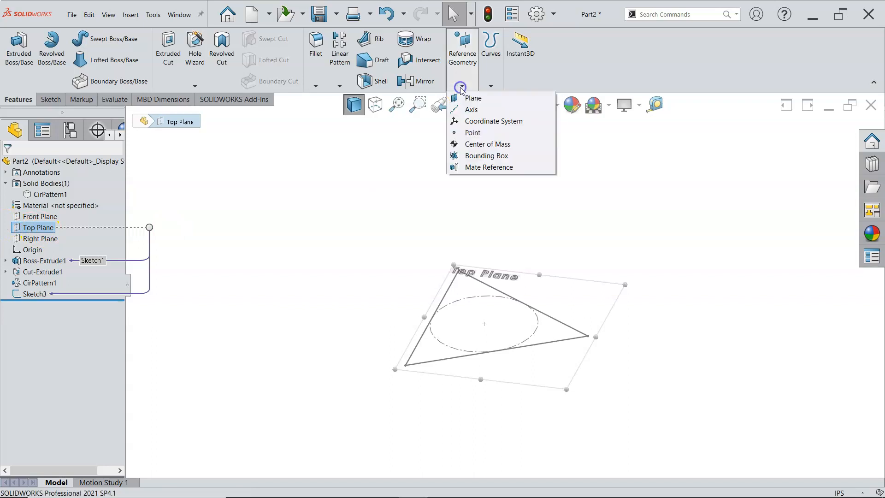
{"action": "left_click", "coordinate": [470, 98]}
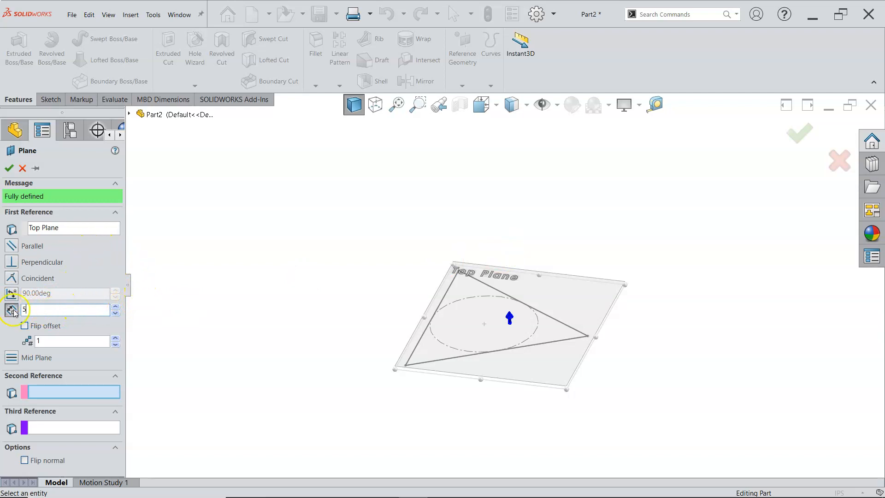
{"action": "mouse_move", "coordinate": [253, 309]}
{"action": "middle_mouse_down"}
{"action": "mouse_move", "coordinate": [261, 275]}
{"action": "mouse_move", "coordinate": [239, 271]}
{"action": "mouse_move", "coordinate": [240, 284]}
{"action": "middle_mouse_up"}
{"action": "left_click", "coordinate": [76, 366]}
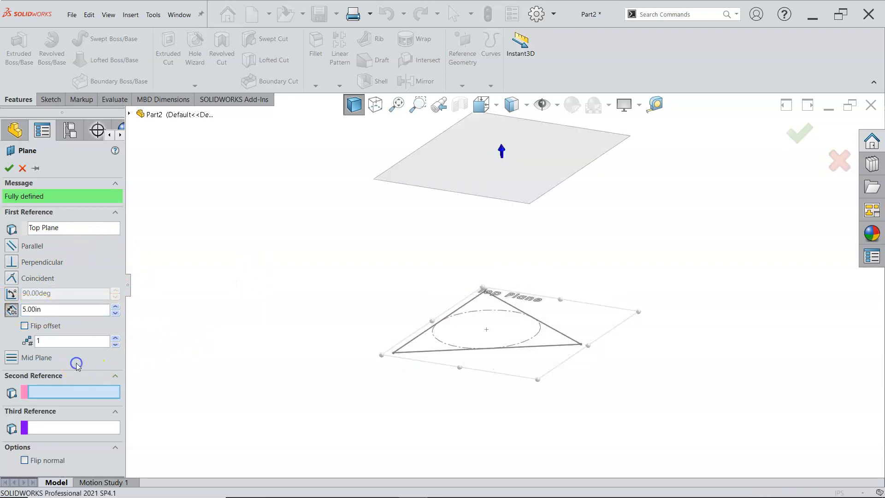
{"action": "left_click", "coordinate": [9, 168]}
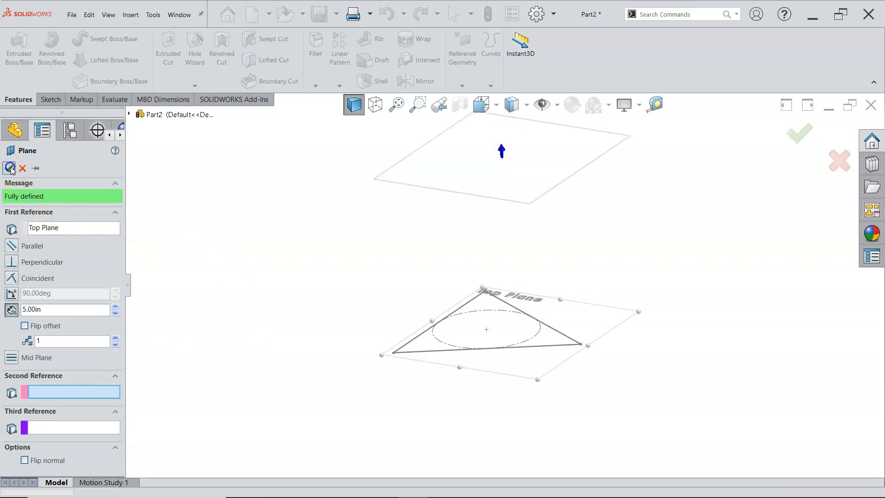
Step: Roll the feature history back to before the offset plane and start a sketch on the Front Plane
{"action": "left_click_drag", "start_coordinate": [70, 311], "coordinate": [70, 299]}
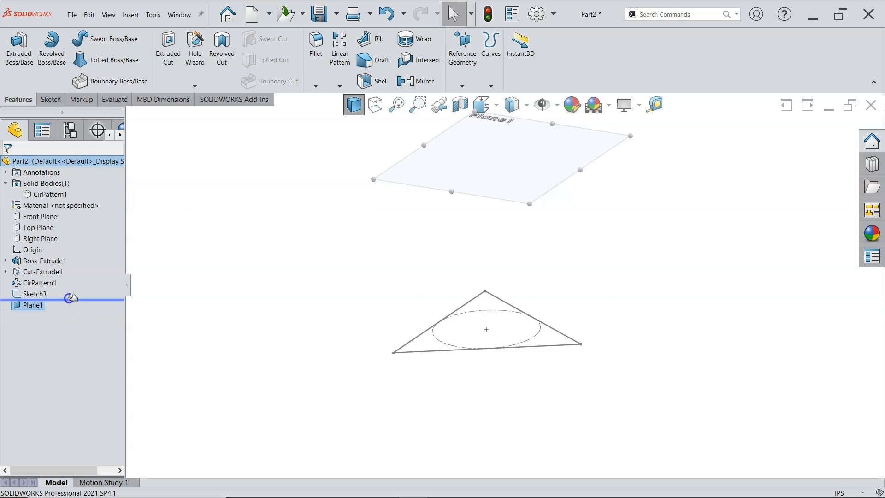
{"action": "left_click_drag", "start_coordinate": [70, 298], "coordinate": [70, 300]}
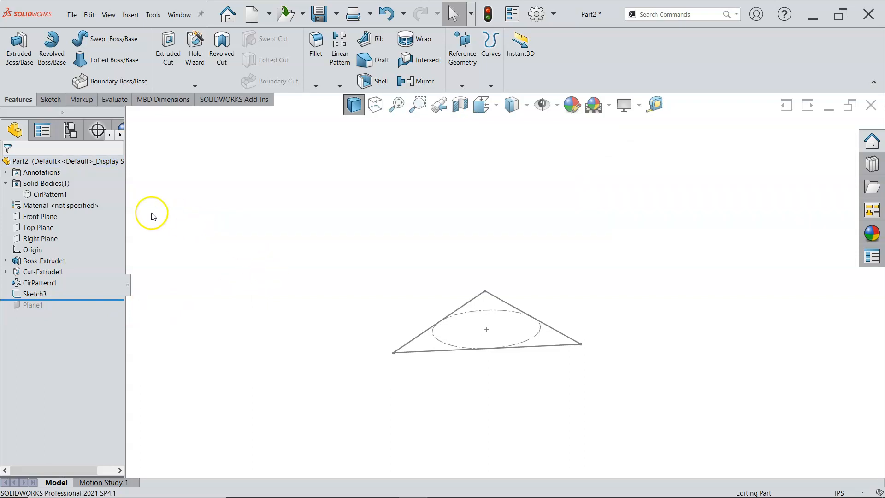
{"action": "left_click", "coordinate": [52, 220]}
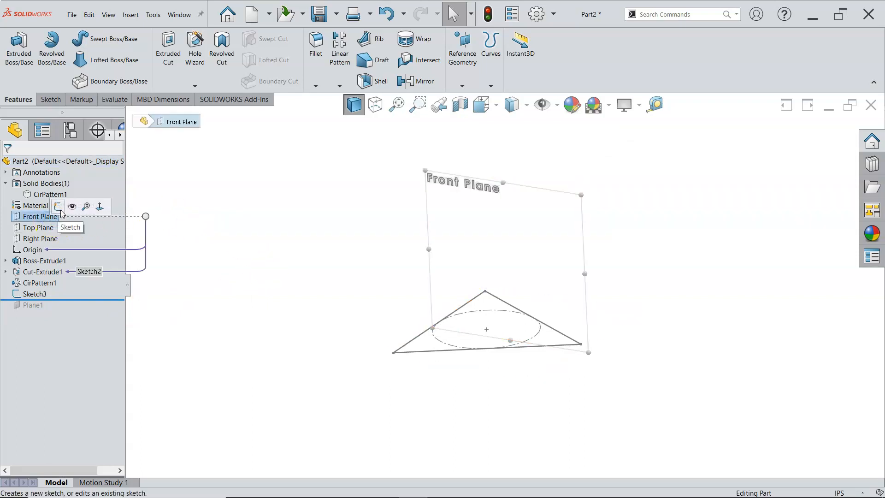
{"action": "middle_click_drag", "start_coordinate": [410, 299], "coordinate": [411, 319]}
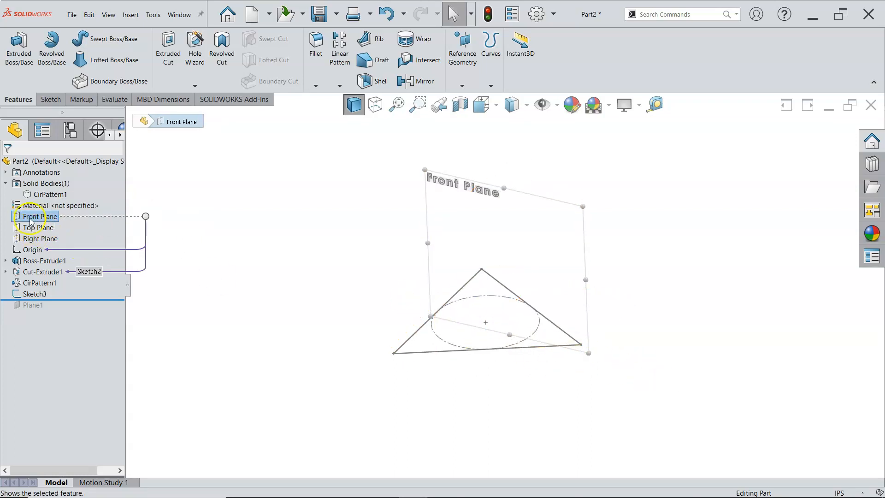
{"action": "left_click", "coordinate": [144, 244]}
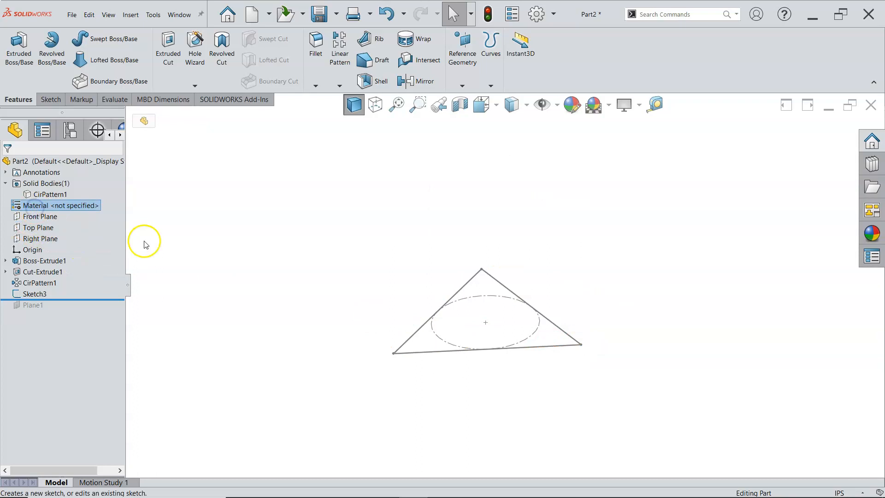
{"action": "left_click", "coordinate": [39, 217]}
{"action": "left_click", "coordinate": [47, 206]}
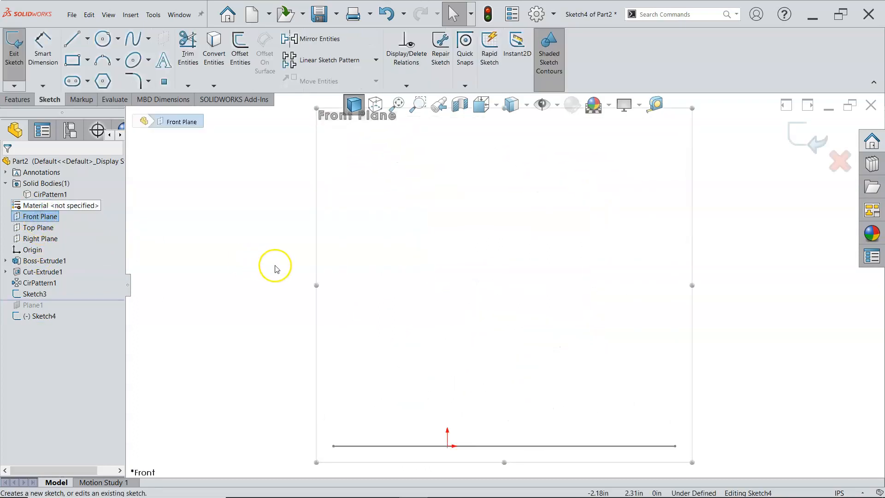
Step: Draw a vertical construction line about 3.69 in long upward from the origin
{"action": "left_click", "coordinate": [86, 38]}
{"action": "left_click", "coordinate": [97, 66]}
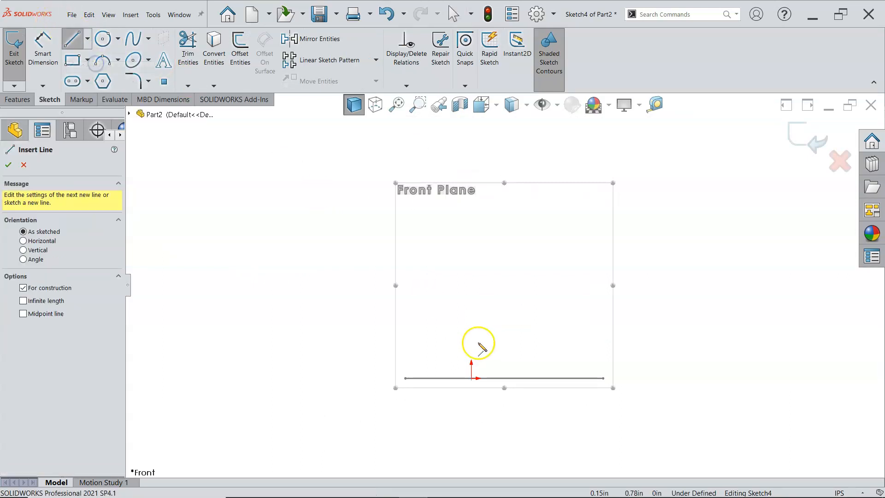
{"action": "left_click", "coordinate": [472, 377]}
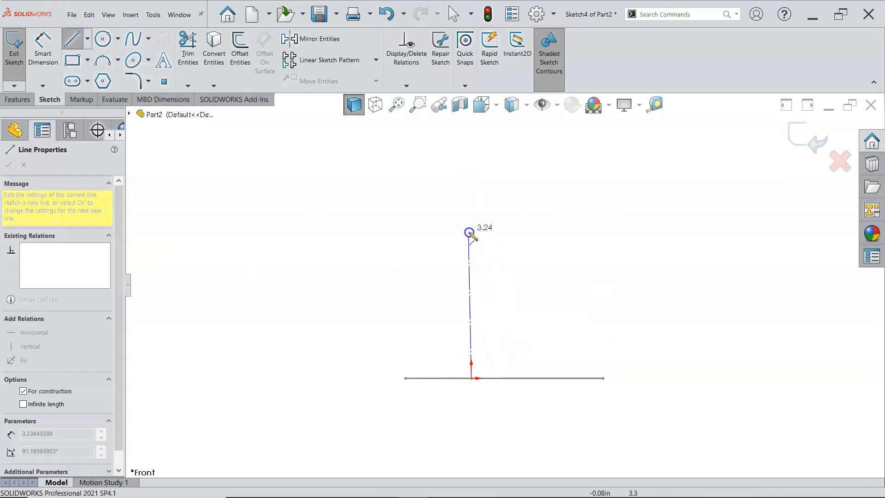
{"action": "left_click", "coordinate": [471, 210]}
{"action": "right_click", "coordinate": [472, 210]}
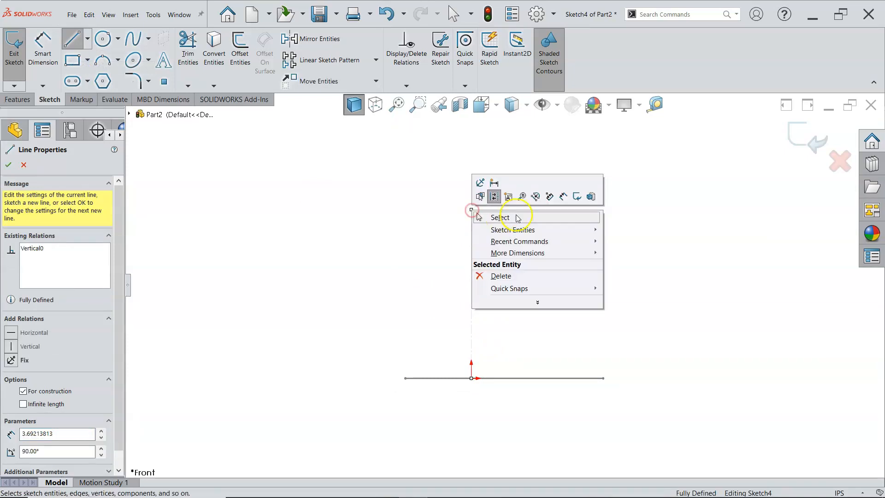
{"action": "left_click", "coordinate": [528, 216]}
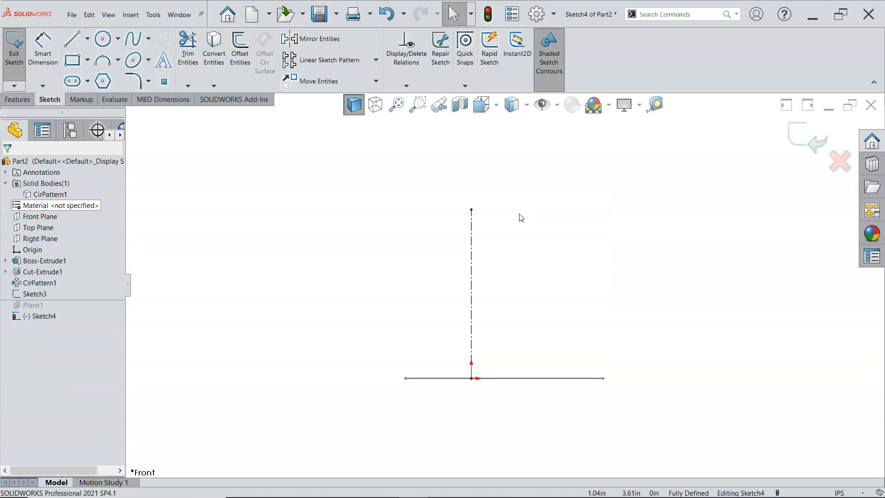
Step: Draw a solid line about 4.69 in long from the construction line's upper end to the triangle's rightmost vertex
{"action": "key", "text": "l"}
{"action": "mouse_move", "coordinate": [519, 230]}
{"action": "middle_mouse_down"}
{"action": "mouse_move", "coordinate": [504, 257]}
{"action": "mouse_move", "coordinate": [501, 296]}
{"action": "middle_mouse_up"}
{"action": "left_click", "coordinate": [471, 215]}
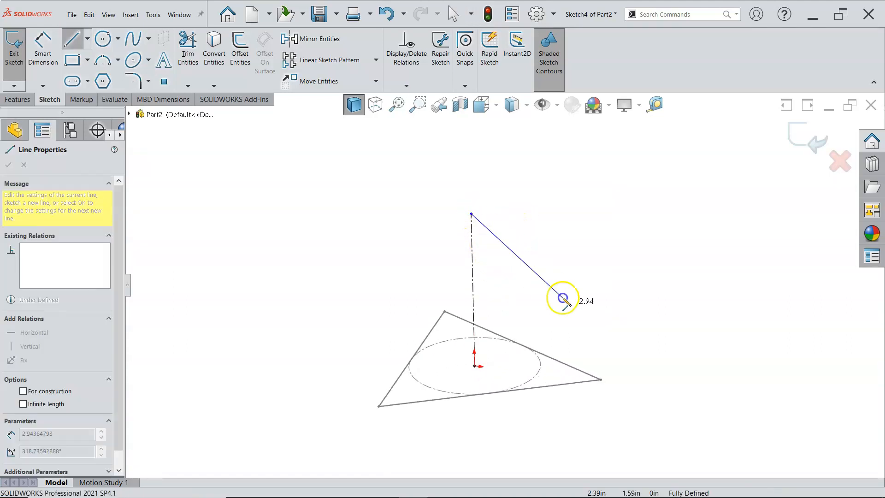
{"action": "left_click", "coordinate": [600, 380]}
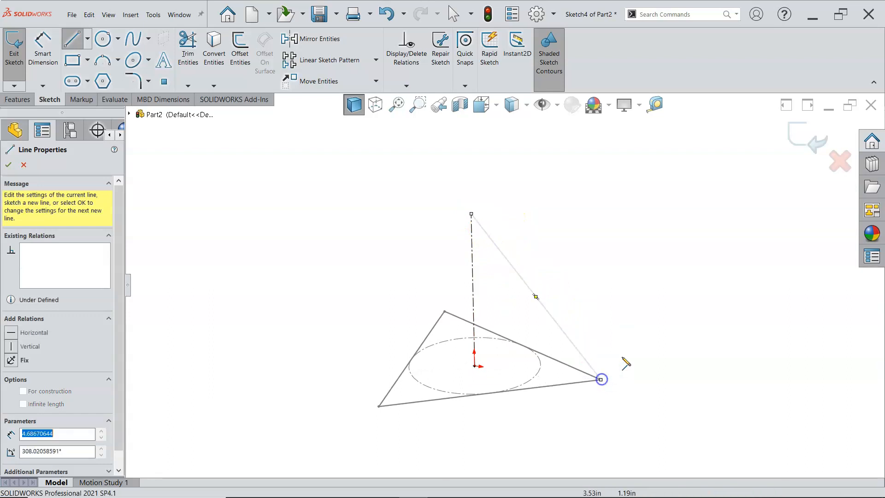
Step: Dimension the sloping line at 5 in and close the sketch
{"action": "right_click", "coordinate": [593, 226]}
{"action": "left_click", "coordinate": [685, 213]}
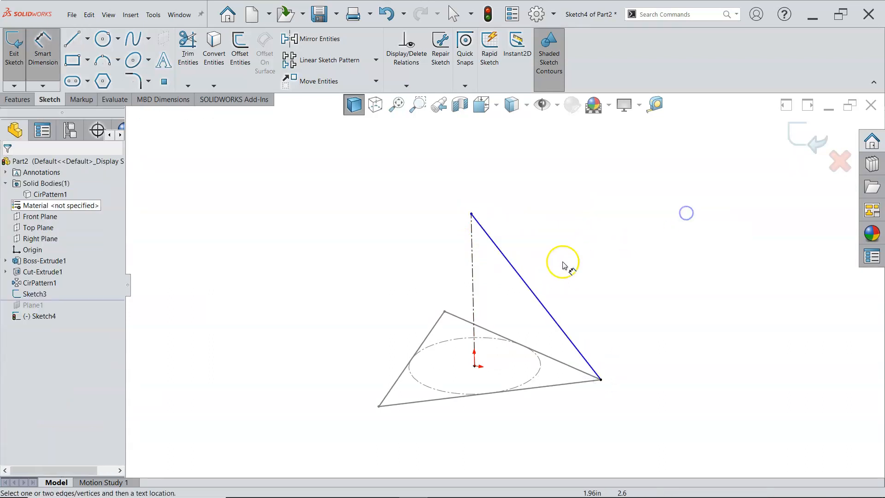
{"action": "left_click", "coordinate": [533, 293]}
{"action": "left_click", "coordinate": [545, 283]}
{"action": "type", "text": "5"}
{"action": "key", "text": "Return"}
{"action": "right_click", "coordinate": [590, 266]}
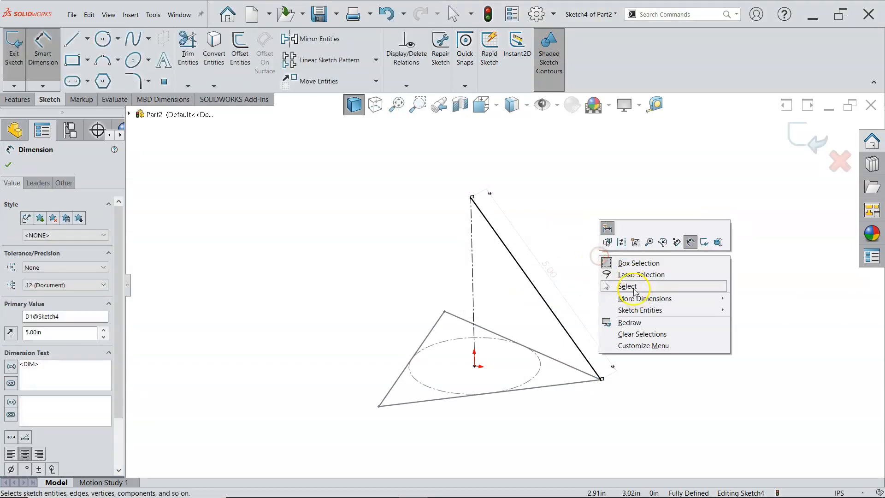
{"action": "left_click", "coordinate": [633, 289]}
{"action": "left_click", "coordinate": [807, 134]}
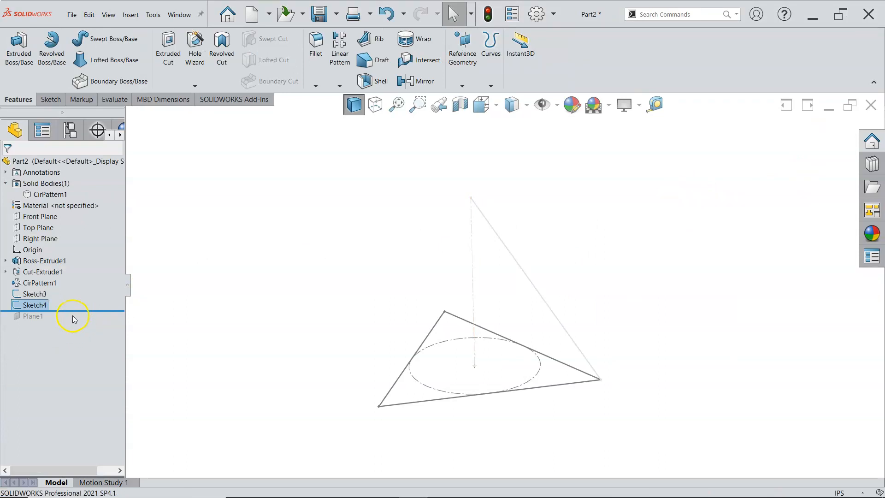
Step: Roll the feature history forward past the offset plane so that it follows the Front Plane sketch
{"action": "left_click_drag", "start_coordinate": [73, 311], "coordinate": [72, 322]}
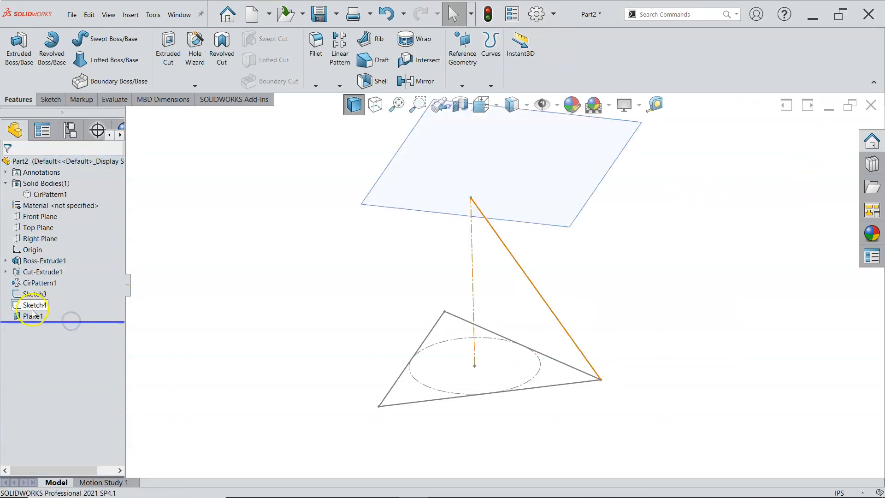
{"action": "mouse_move", "coordinate": [206, 324]}
{"action": "middle_mouse_down"}
{"action": "mouse_move", "coordinate": [213, 271]}
{"action": "mouse_move", "coordinate": [229, 276]}
{"action": "mouse_move", "coordinate": [214, 294]}
{"action": "middle_mouse_up"}
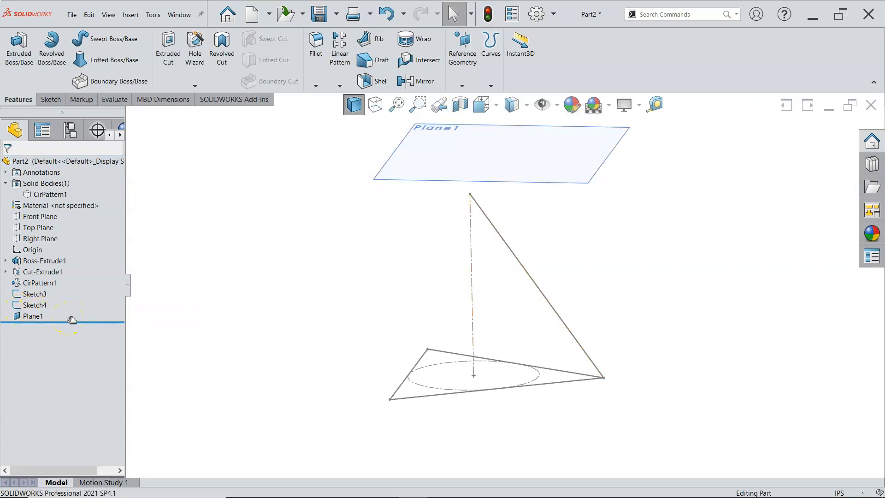
{"action": "left_click_drag", "start_coordinate": [68, 318], "coordinate": [69, 314]}
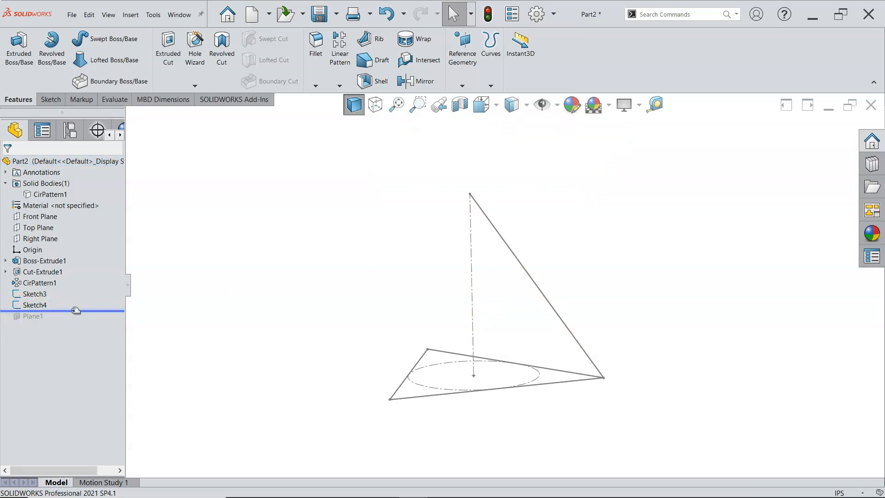
{"action": "left_click_drag", "start_coordinate": [75, 311], "coordinate": [68, 319]}
{"action": "middle_click_drag", "start_coordinate": [217, 307], "coordinate": [190, 338]}
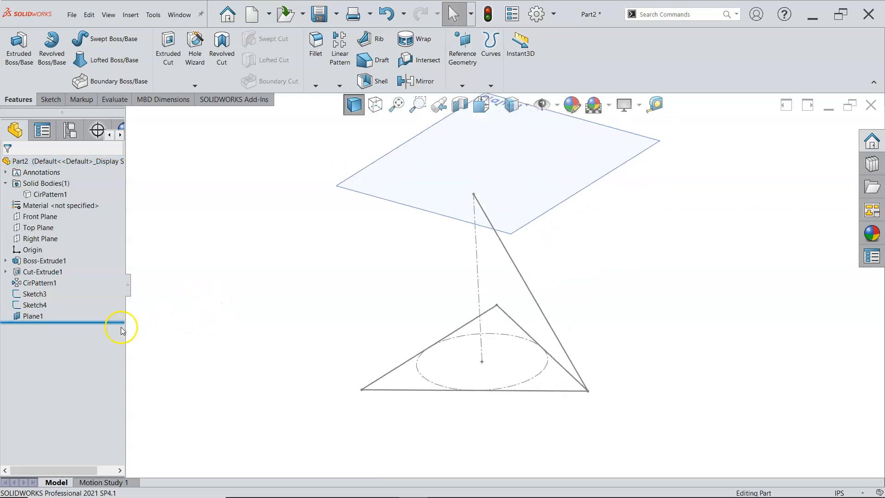
Step: Redefine the offset plane as parallel to the Top Plane and passing through the upper end of the sloping line
{"action": "right_click", "coordinate": [28, 318]}
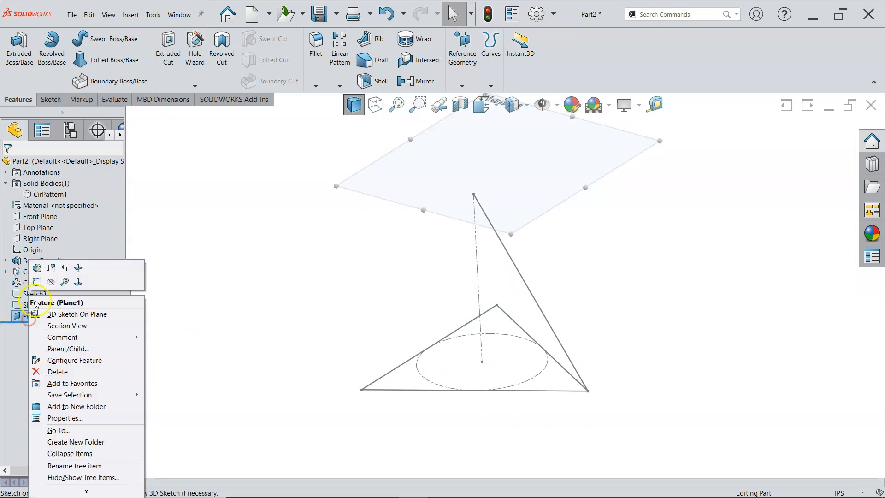
{"action": "left_click", "coordinate": [37, 268]}
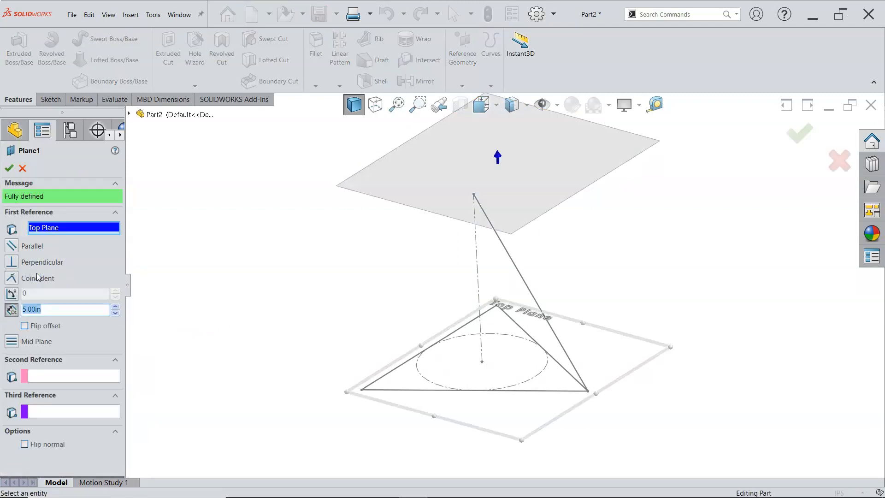
{"action": "left_click", "coordinate": [13, 245]}
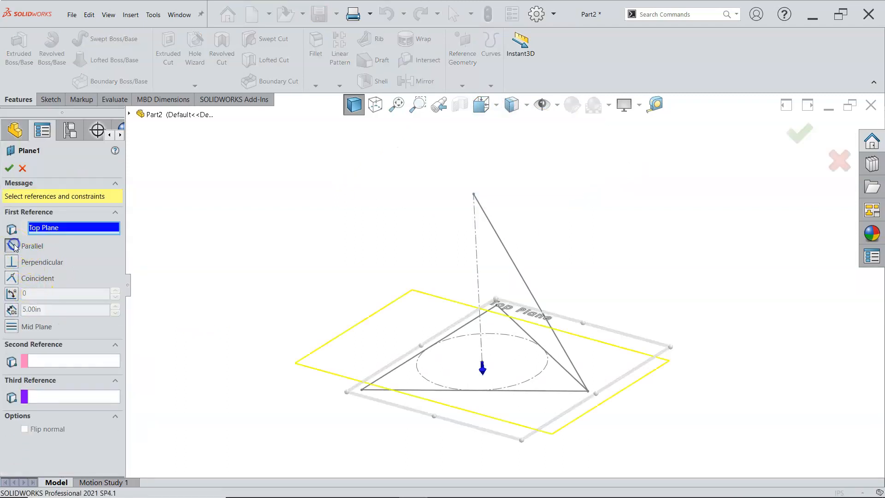
{"action": "left_click", "coordinate": [52, 360]}
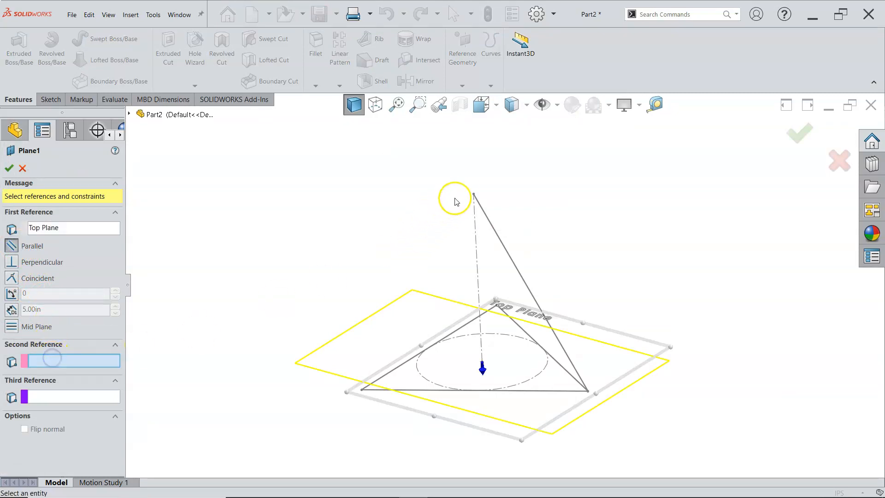
{"action": "left_click", "coordinate": [473, 194]}
{"action": "left_click", "coordinate": [9, 168]}
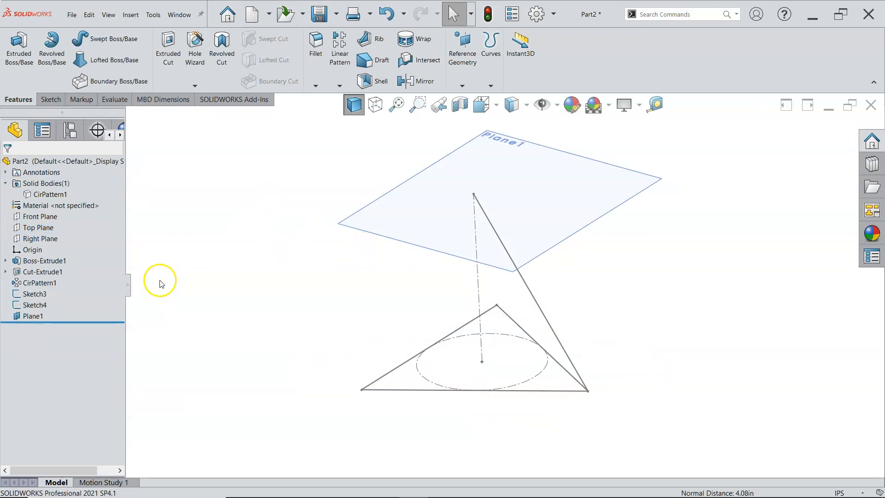
Step: On the plane through the apex, sketch a single point at the sloping line's upper end and close the sketch
{"action": "right_click", "coordinate": [392, 237]}
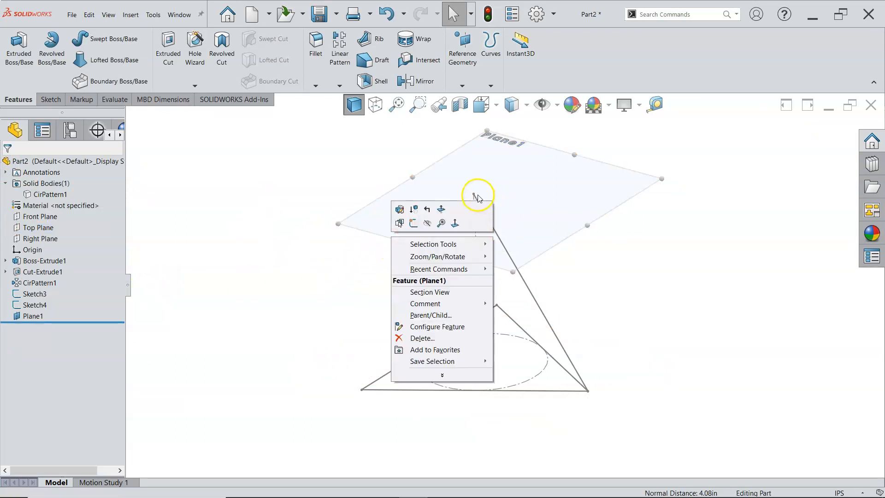
{"action": "left_click", "coordinate": [414, 224]}
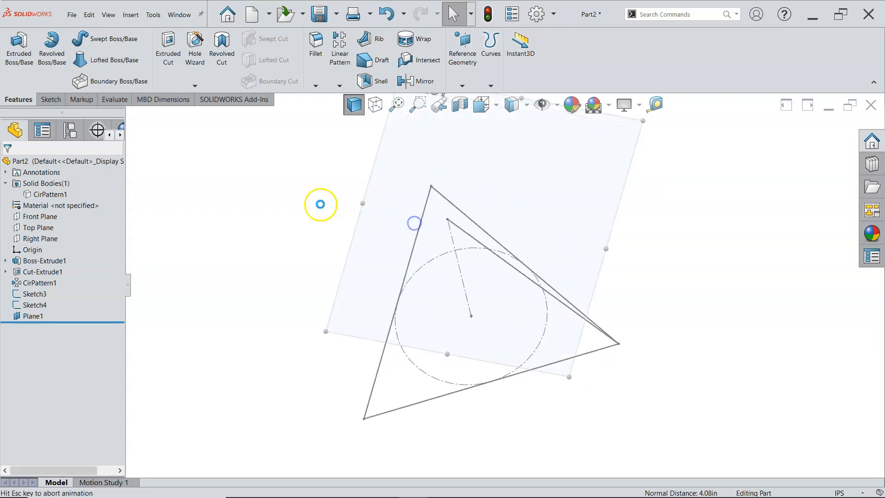
{"action": "left_click", "coordinate": [165, 82]}
{"action": "left_click", "coordinate": [463, 285]}
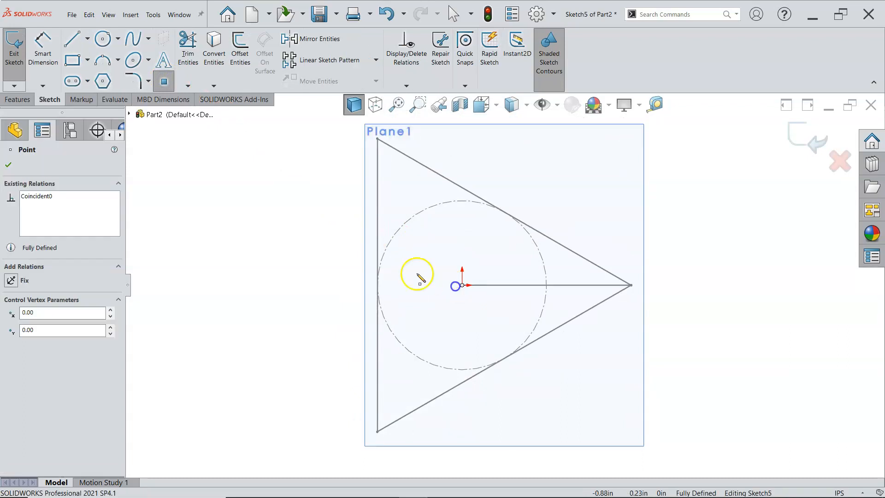
{"action": "right_click", "coordinate": [296, 210]}
{"action": "left_click", "coordinate": [317, 214]}
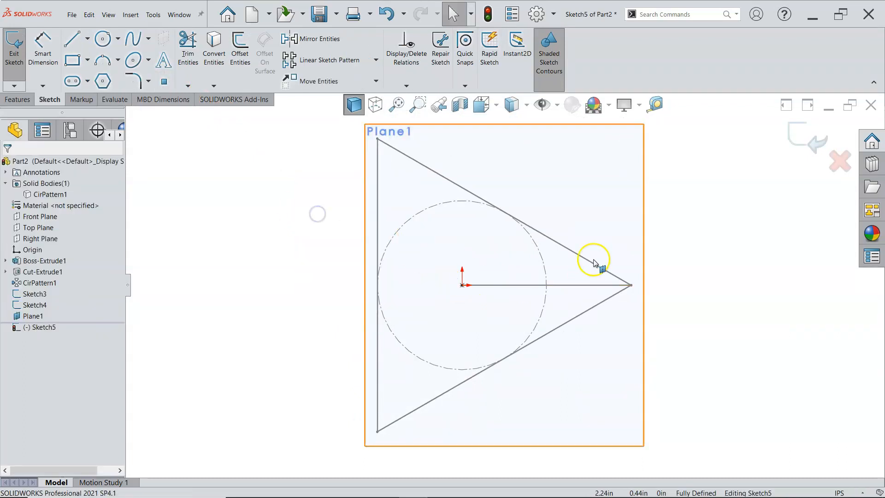
{"action": "mouse_move", "coordinate": [719, 223]}
{"action": "middle_mouse_down"}
{"action": "mouse_move", "coordinate": [693, 249]}
{"action": "mouse_move", "coordinate": [674, 151]}
{"action": "middle_mouse_up"}
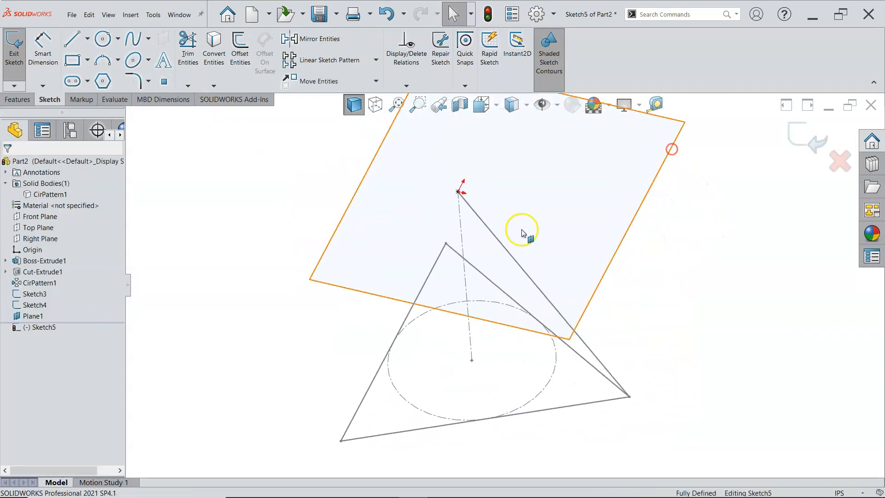
{"action": "left_click", "coordinate": [804, 130]}
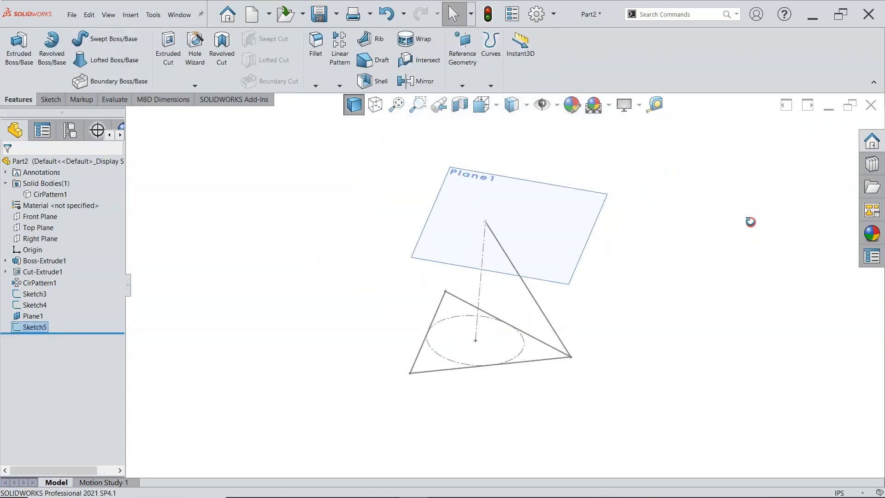
Step: Hide the plane through the apex and the sloping line sketch
{"action": "right_click", "coordinate": [578, 241]}
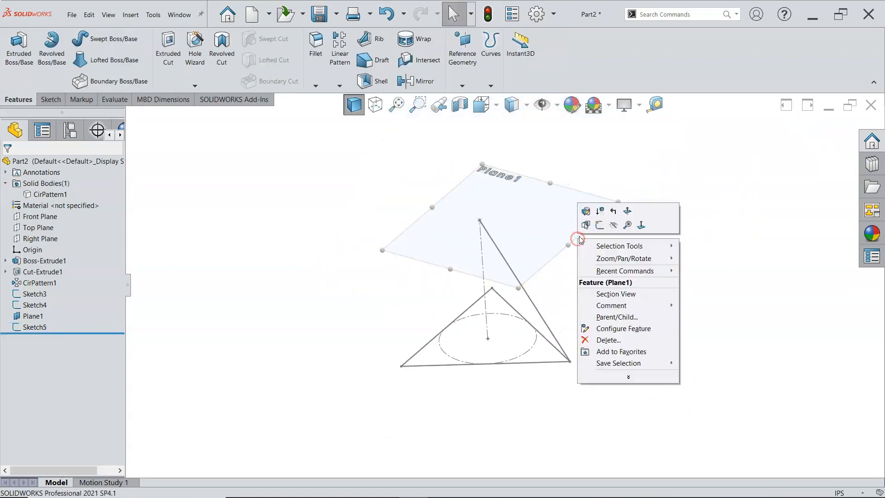
{"action": "left_click", "coordinate": [611, 224]}
{"action": "right_click", "coordinate": [521, 279]}
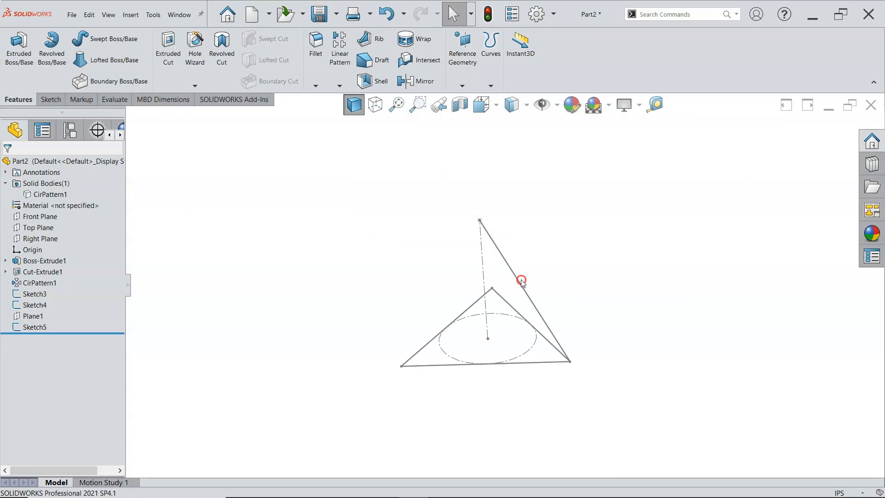
{"action": "right_click", "coordinate": [519, 280]}
{"action": "left_click", "coordinate": [542, 271]}
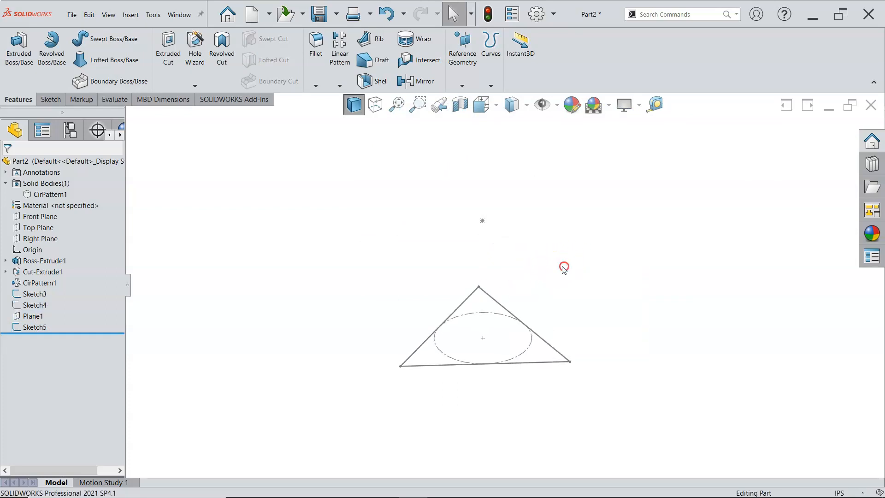
Step: Loft a solid between the apex point sketch and the triangular base sketch, moving the profile connector to another base vertex
{"action": "left_click", "coordinate": [37, 327]}
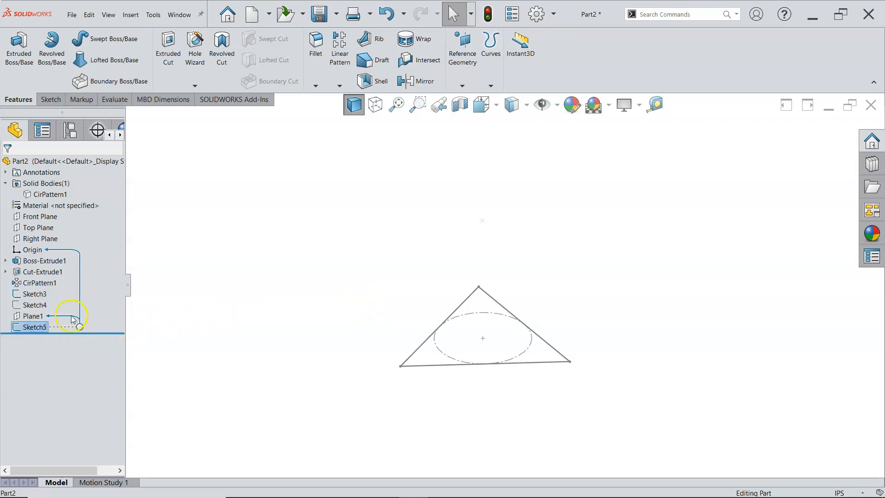
{"action": "left_click", "coordinate": [38, 297], "text": "ctrl"}
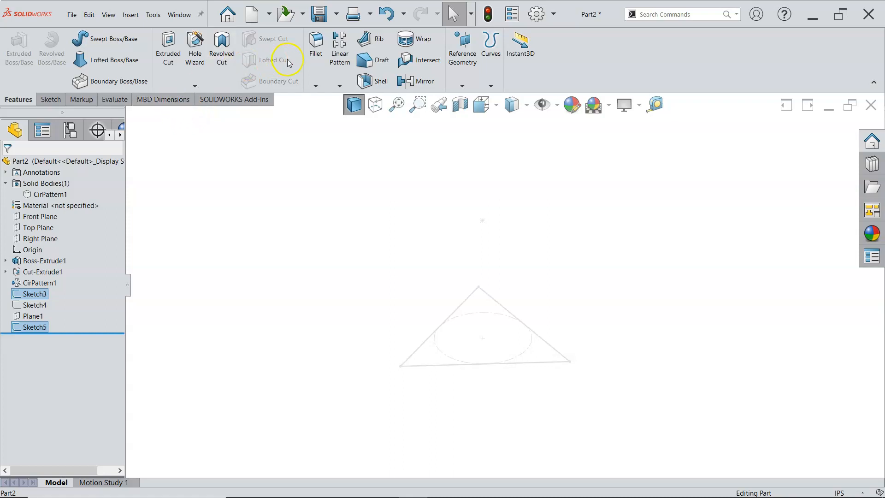
{"action": "left_click", "coordinate": [115, 60]}
{"action": "mouse_move", "coordinate": [254, 227]}
{"action": "middle_mouse_down"}
{"action": "mouse_move", "coordinate": [291, 198]}
{"action": "mouse_move", "coordinate": [296, 232]}
{"action": "middle_mouse_up"}
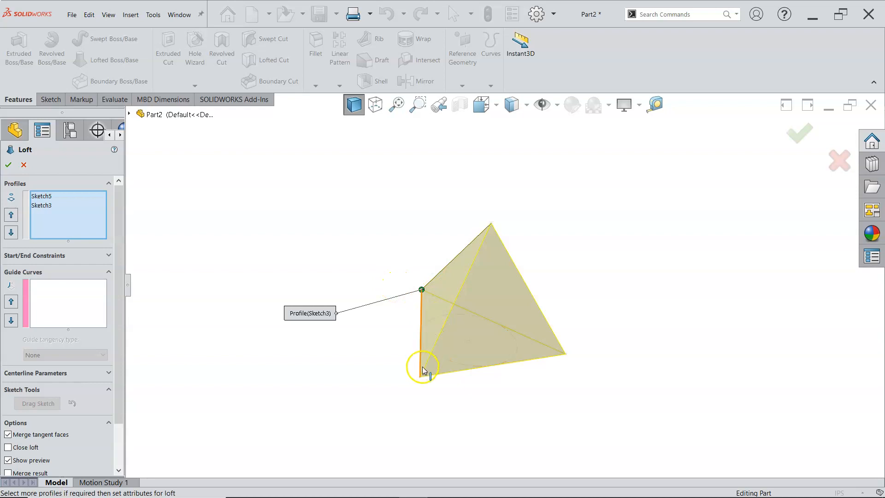
{"action": "middle_click_drag", "start_coordinate": [394, 340], "coordinate": [348, 338]}
{"action": "mouse_move", "coordinate": [533, 313]}
{"action": "middle_mouse_down"}
{"action": "mouse_move", "coordinate": [522, 285]}
{"action": "mouse_move", "coordinate": [550, 302]}
{"action": "middle_mouse_up"}
{"action": "left_click_drag", "start_coordinate": [567, 287], "coordinate": [568, 285]}
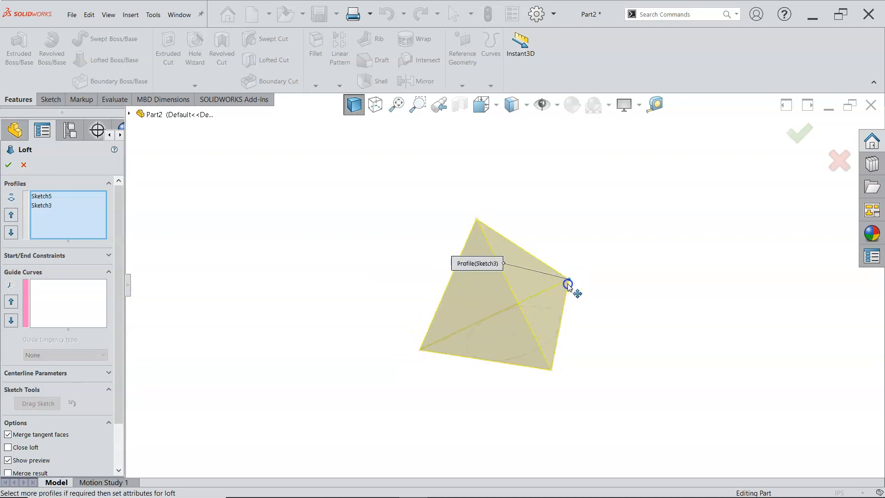
{"action": "left_click_drag", "start_coordinate": [561, 322], "coordinate": [562, 319]}
{"action": "mouse_move", "coordinate": [552, 371]}
{"action": "middle_mouse_down"}
{"action": "mouse_move", "coordinate": [606, 338]}
{"action": "mouse_move", "coordinate": [593, 329]}
{"action": "middle_mouse_up"}
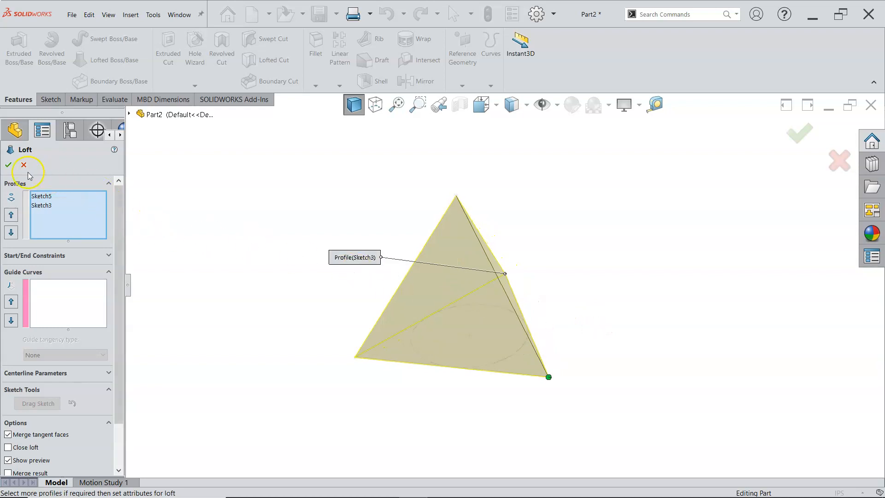
{"action": "left_click", "coordinate": [12, 166]}
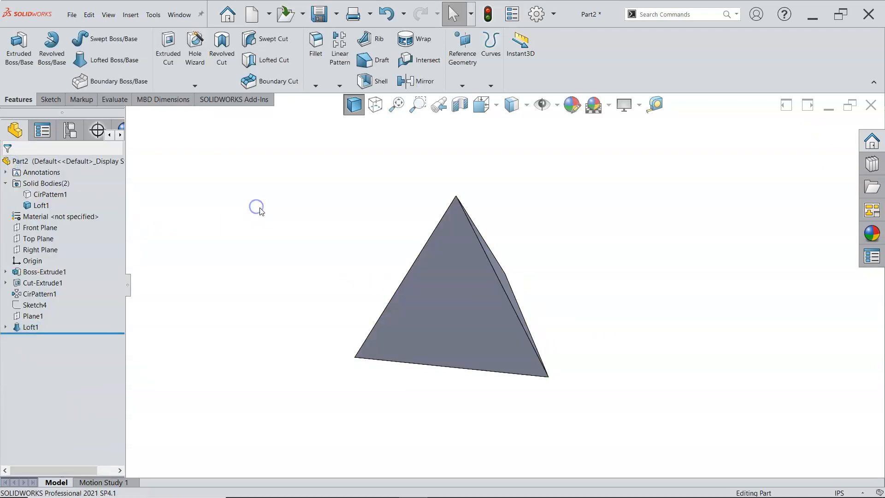
Step: Show the hidden CirPattern1 body in isometric view and compare it with the lofted tetrahedron
{"action": "key", "text": "ctrl+7"}
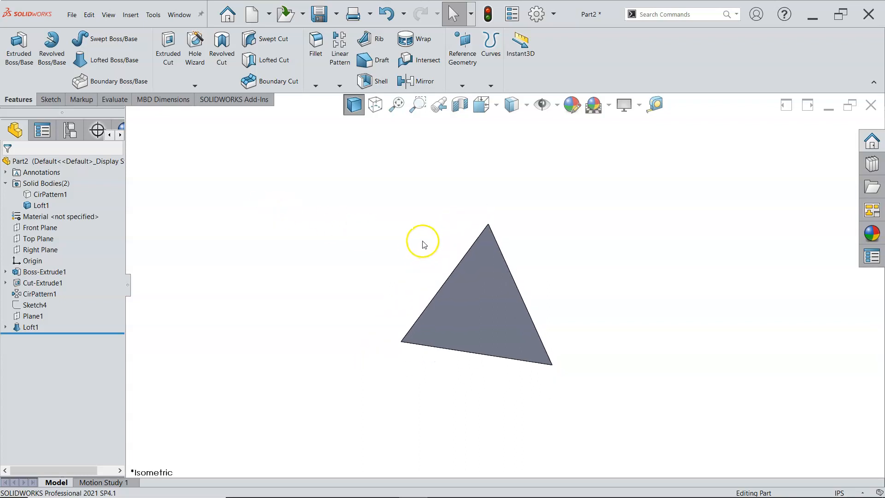
{"action": "right_click", "coordinate": [47, 194]}
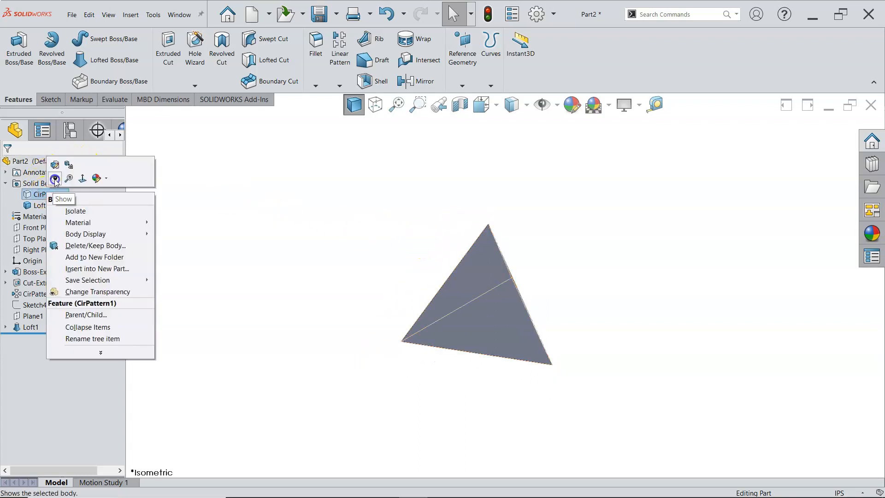
{"action": "left_click", "coordinate": [56, 178]}
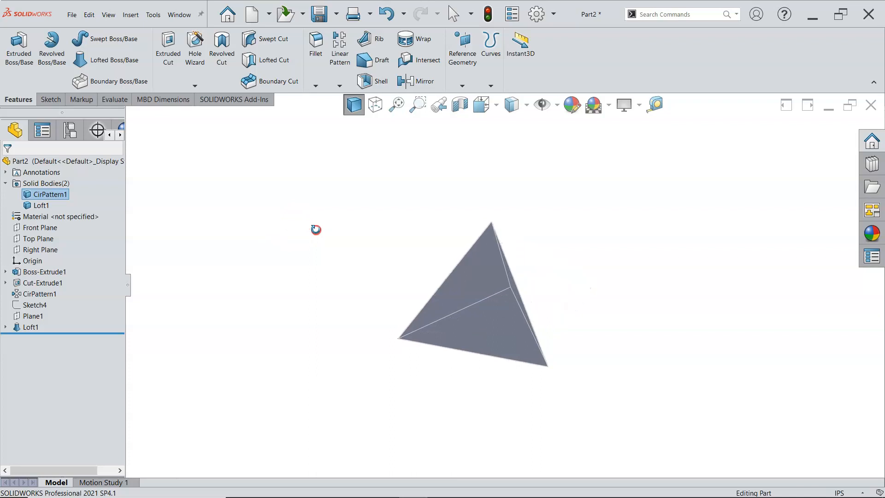
{"action": "left_click", "coordinate": [46, 204]}
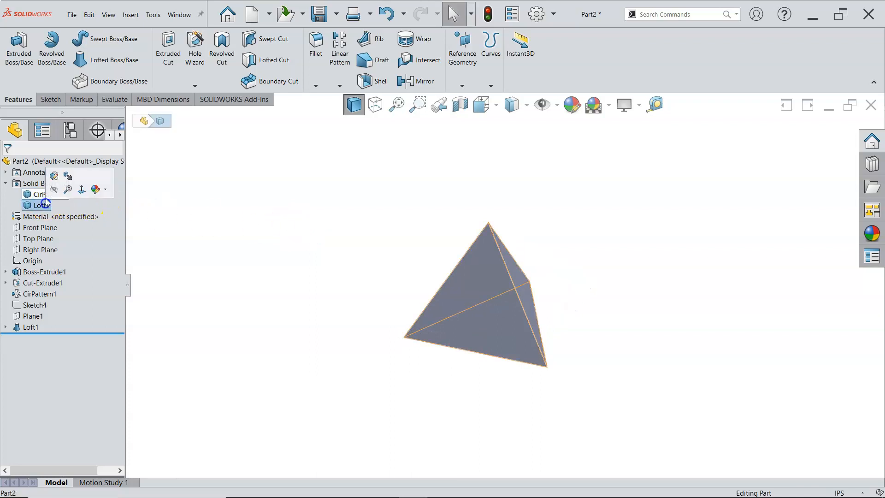
{"action": "left_click", "coordinate": [259, 219]}
Step: Hide both tetrahedron bodies, CirPattern1 and Loft1
{"action": "right_click", "coordinate": [58, 196]}
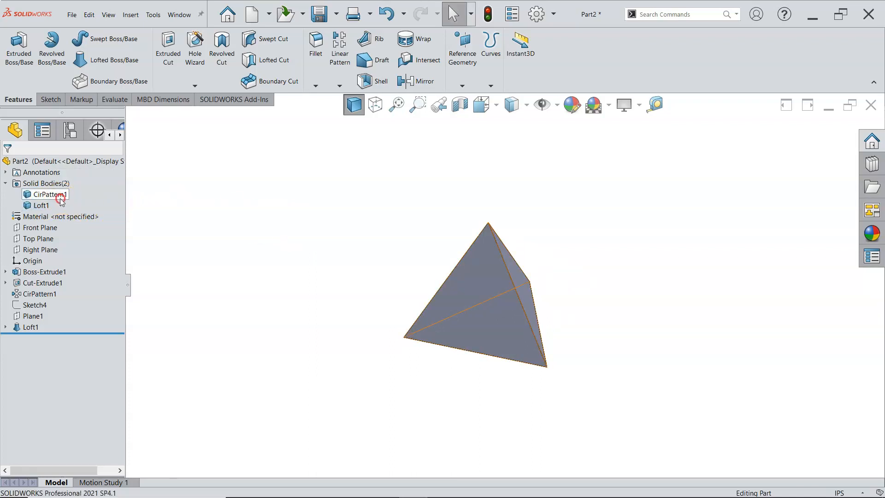
{"action": "left_click", "coordinate": [68, 185]}
{"action": "right_click", "coordinate": [45, 203]}
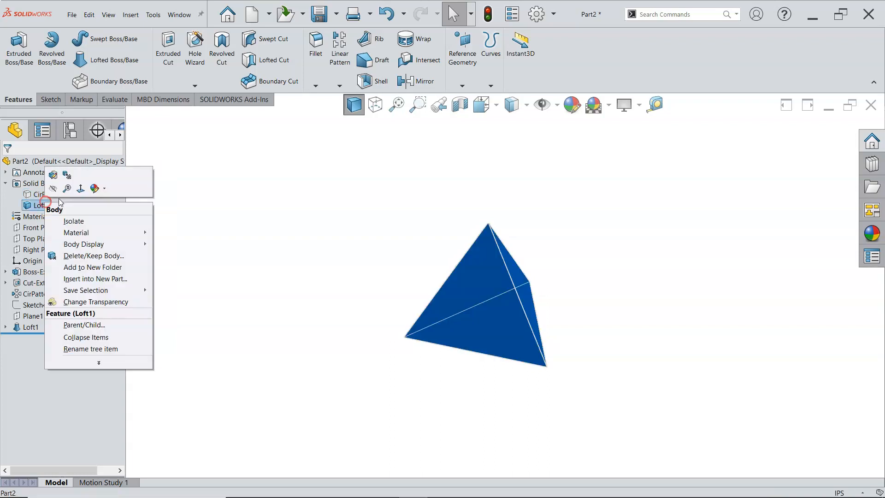
{"action": "left_click", "coordinate": [53, 189]}
Step: Switch to the browser to examine the regular solids in Figure 4.7 of the assignment, and return to SOLIDWORKS
{"action": "mouse_move", "coordinate": [287, 474]}
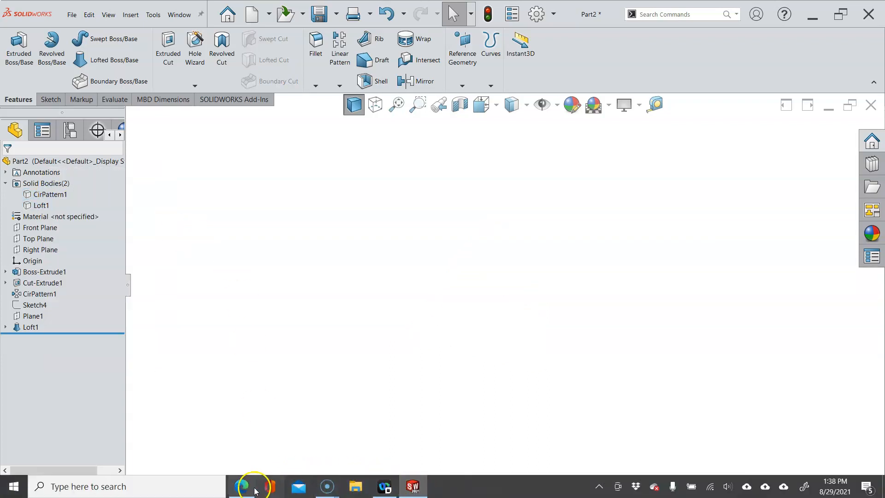
{"action": "mouse_move", "coordinate": [245, 489]}
{"action": "left_click", "coordinate": [239, 438]}
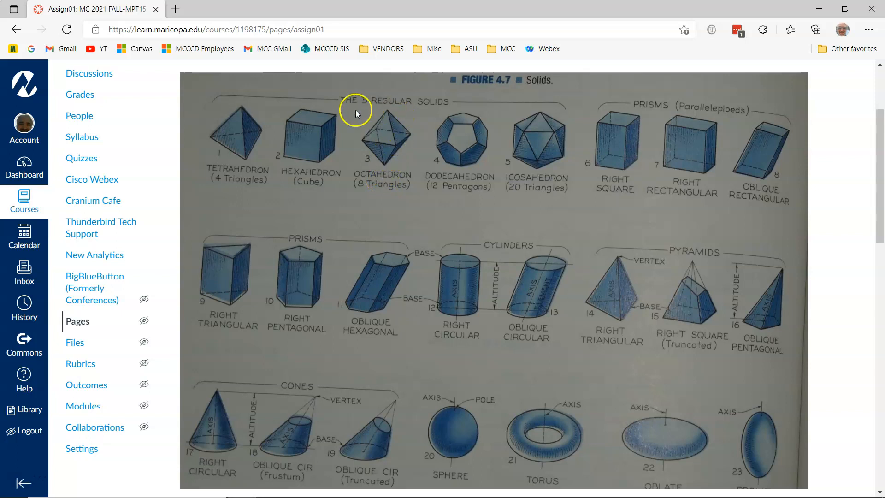
{"action": "left_click", "coordinate": [816, 9]}
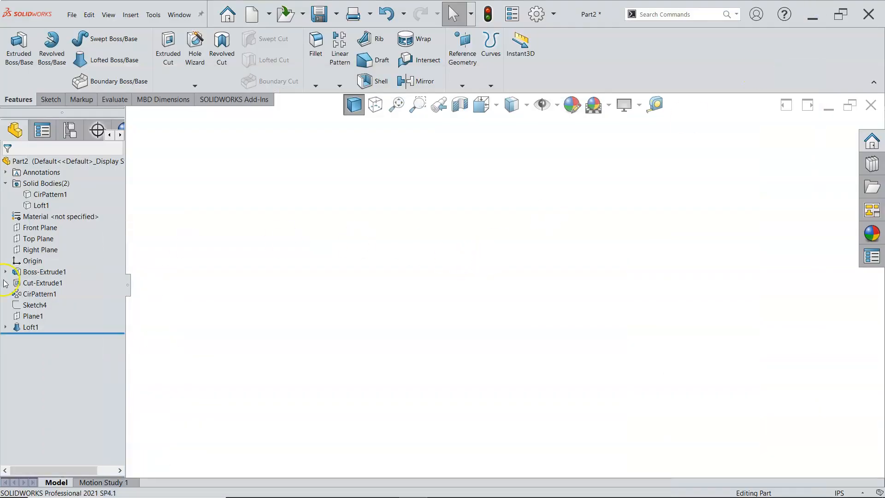
Step: On the Top Plane, sketch a four-sided polygon centred on the origin around an inscribed circle about 1.63 in in diameter
{"action": "mouse_move", "coordinate": [43, 275]}
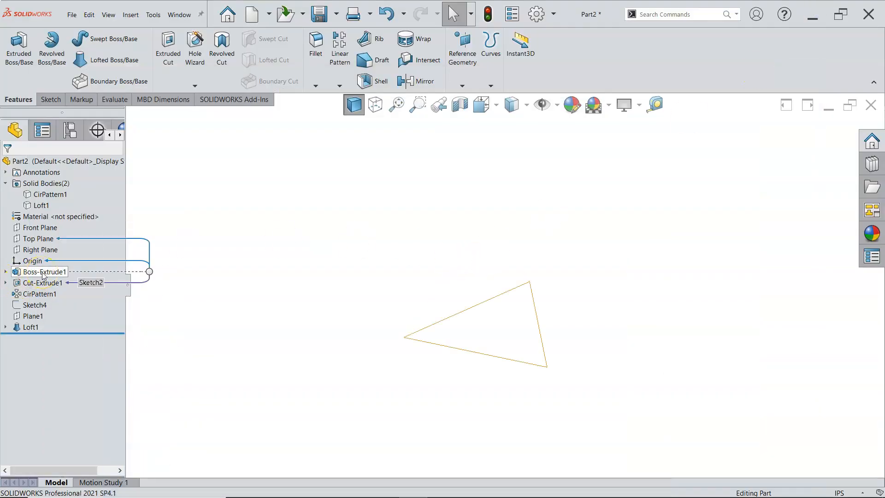
{"action": "left_click", "coordinate": [37, 238]}
{"action": "left_click", "coordinate": [44, 229]}
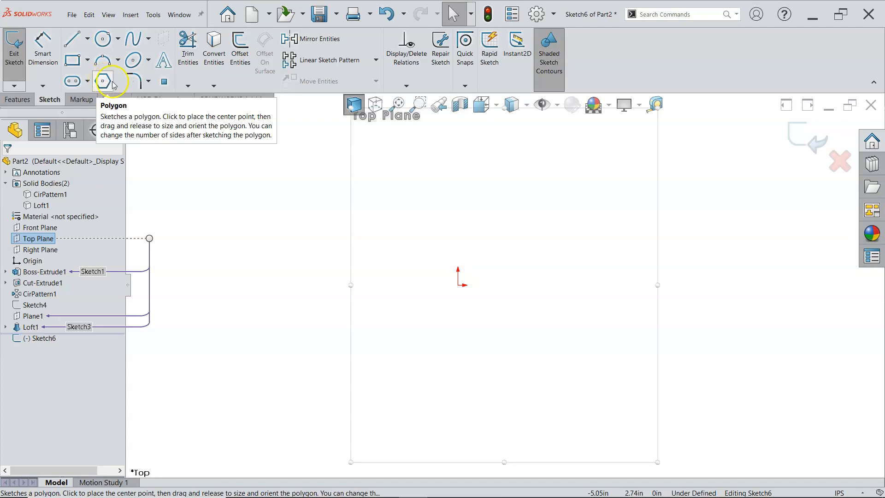
{"action": "left_click", "coordinate": [87, 60]}
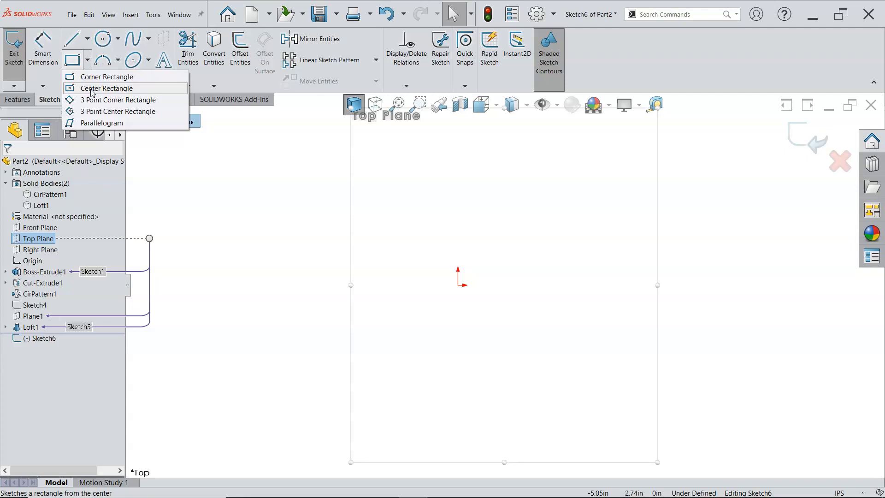
{"action": "left_click", "coordinate": [251, 156]}
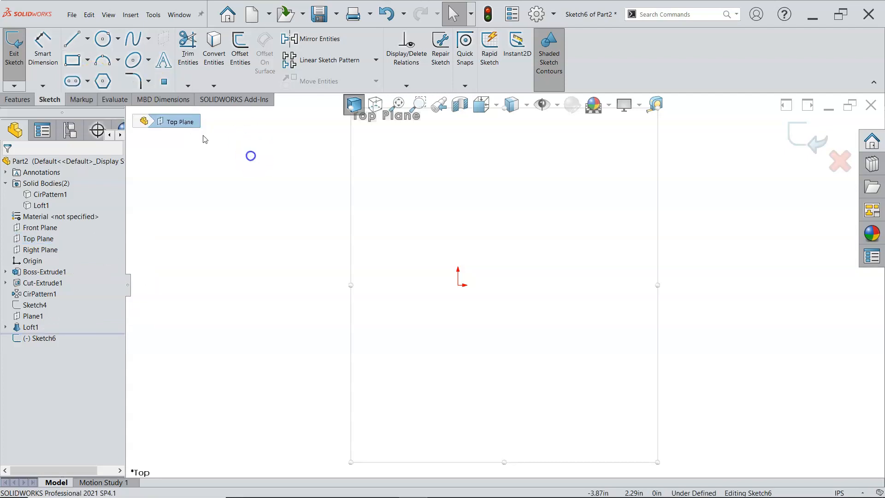
{"action": "left_click", "coordinate": [104, 81]}
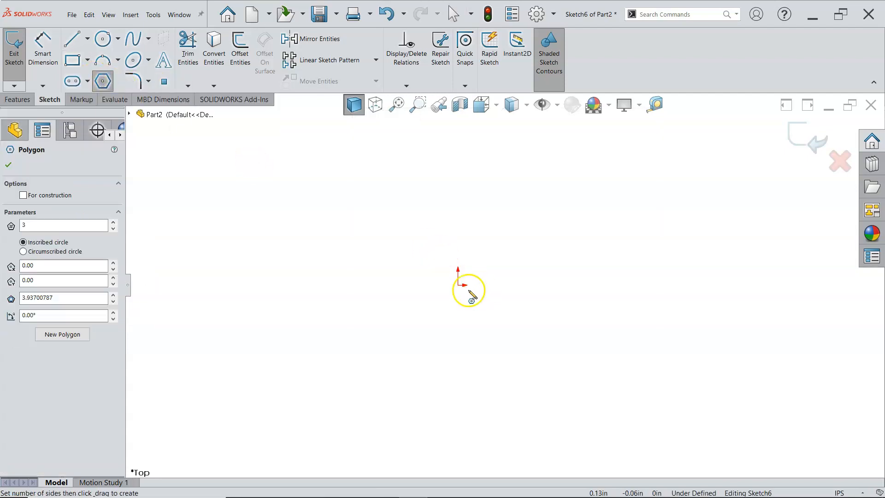
{"action": "mouse_move", "coordinate": [458, 285]}
{"action": "left_mouse_down"}
{"action": "mouse_move", "coordinate": [543, 310]}
{"action": "mouse_move", "coordinate": [559, 308]}
{"action": "mouse_move", "coordinate": [563, 285]}
{"action": "left_mouse_up"}
{"action": "left_click", "coordinate": [114, 222]}
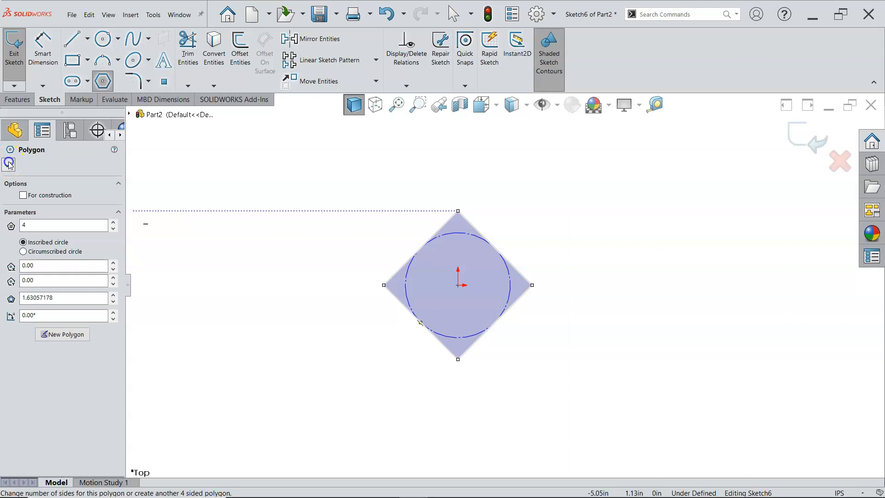
{"action": "left_click", "coordinate": [8, 164]}
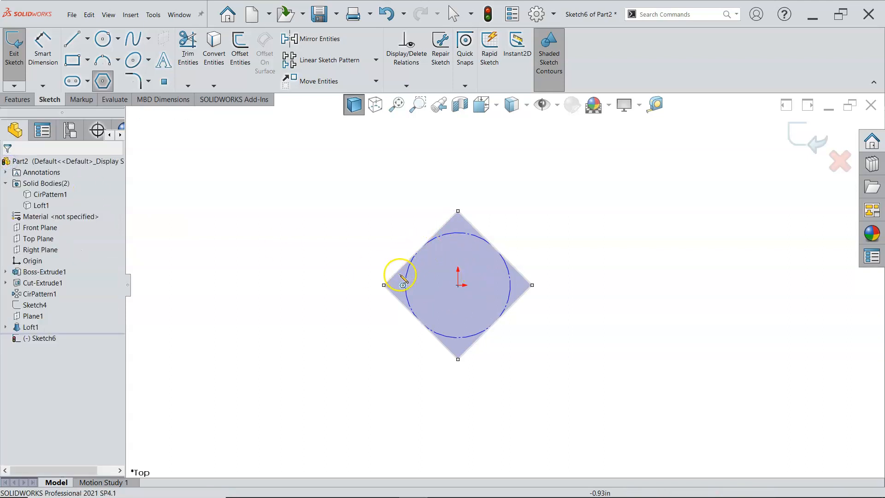
{"action": "right_click", "coordinate": [555, 230]}
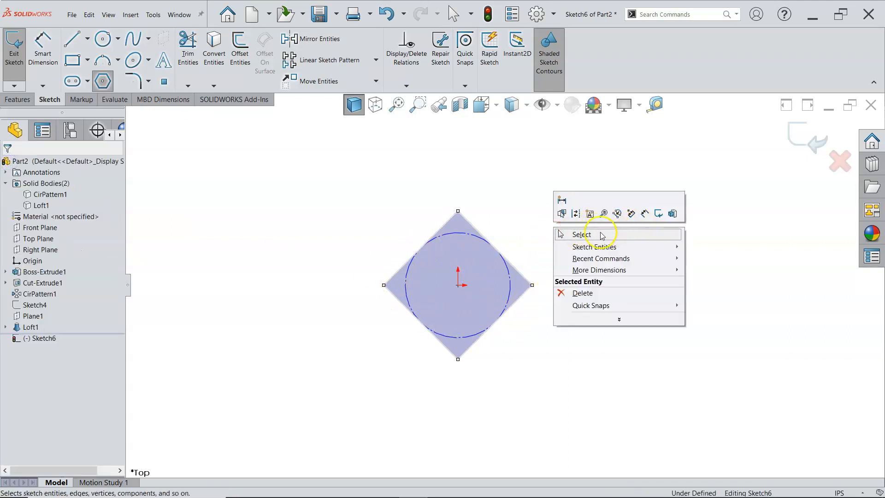
{"action": "left_click", "coordinate": [598, 234]}
Step: Enlarge and rotate the square until its sides are roughly upright, and make its upper side horizontal
{"action": "left_click_drag", "start_coordinate": [458, 211], "coordinate": [541, 285]}
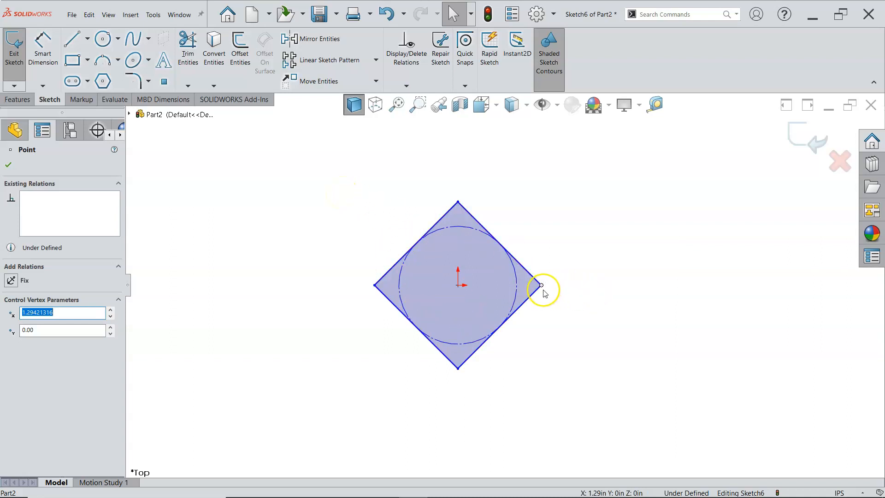
{"action": "left_click_drag", "start_coordinate": [541, 285], "coordinate": [517, 346]}
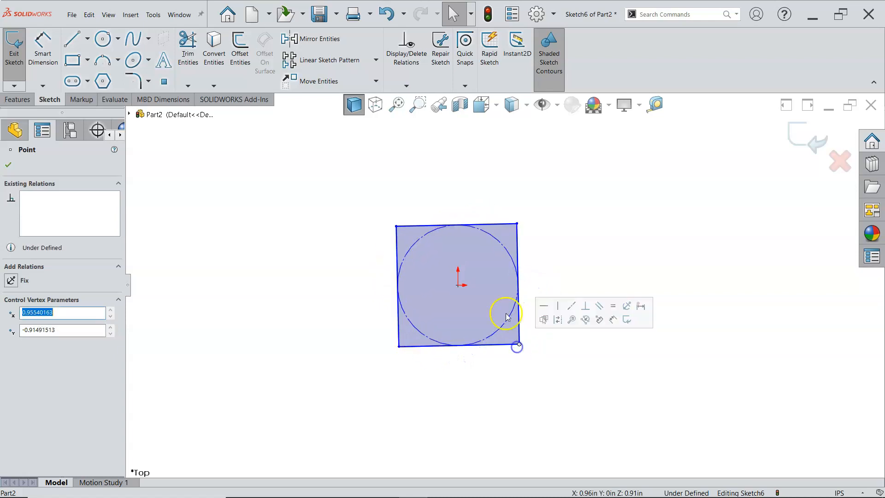
{"action": "left_click", "coordinate": [502, 224]}
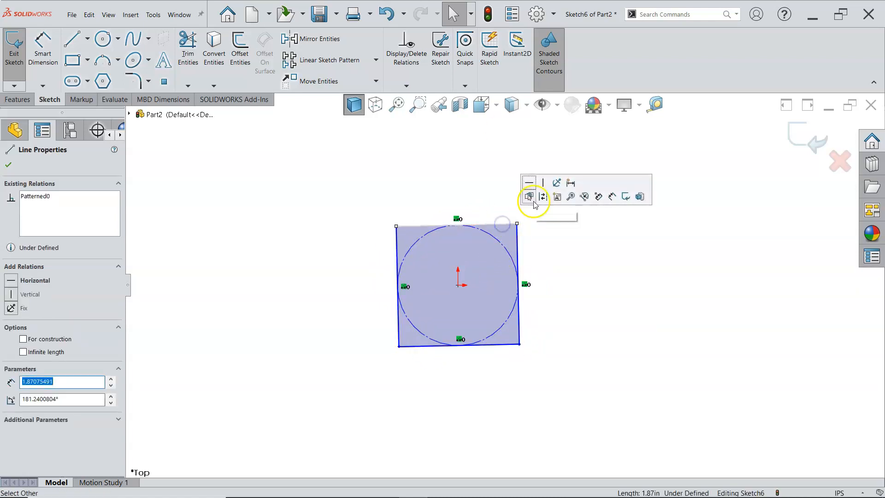
{"action": "left_click", "coordinate": [529, 182]}
Step: Dimension the square's upper side to 4 in and show the sketch in isometric view
{"action": "right_click", "coordinate": [560, 244]}
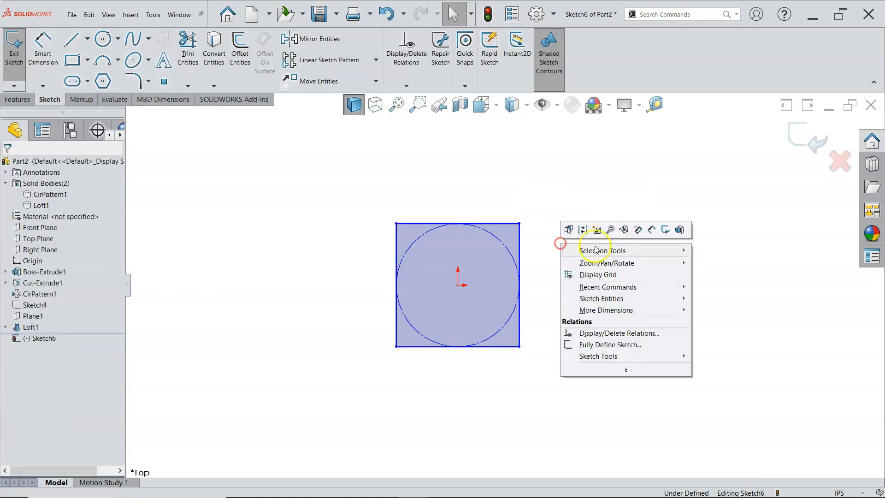
{"action": "left_click", "coordinate": [658, 230]}
{"action": "left_click", "coordinate": [494, 224]}
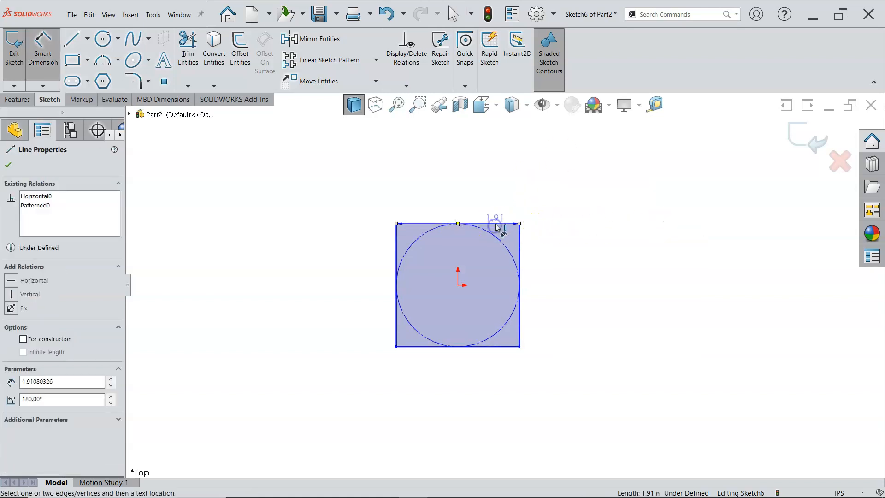
{"action": "left_click", "coordinate": [490, 196]}
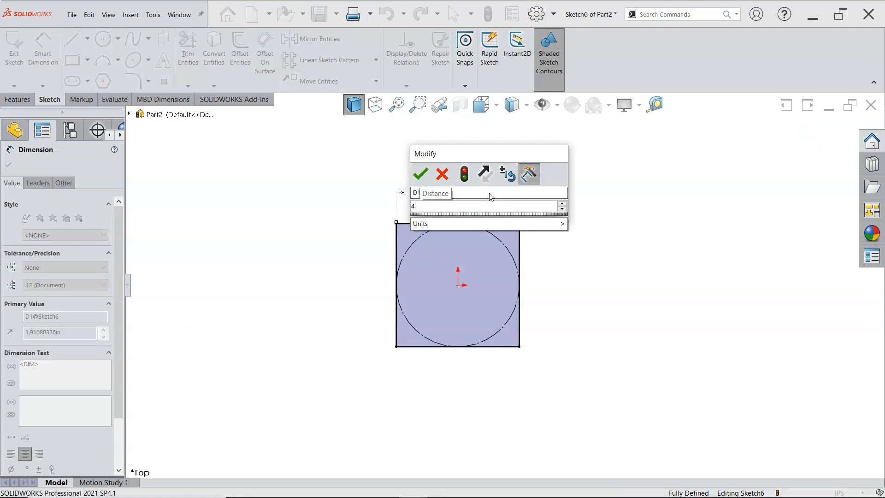
{"action": "key", "text": "Return"}
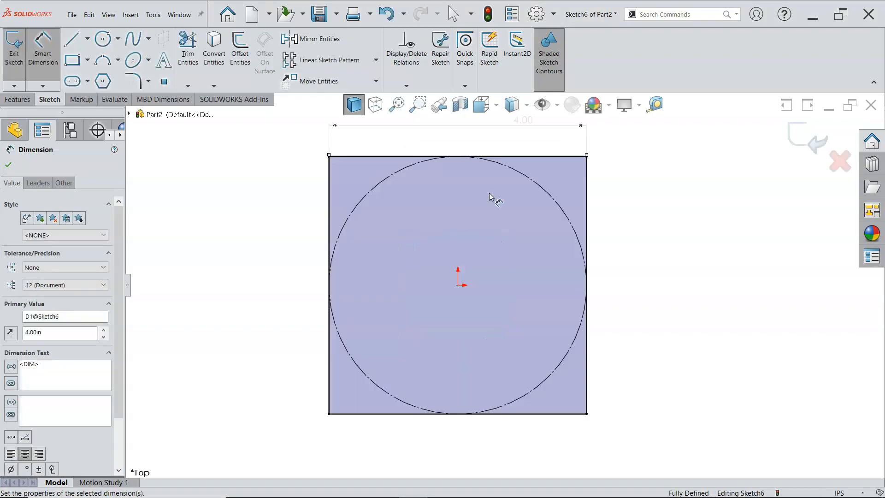
{"action": "key", "text": "ctrl+7"}
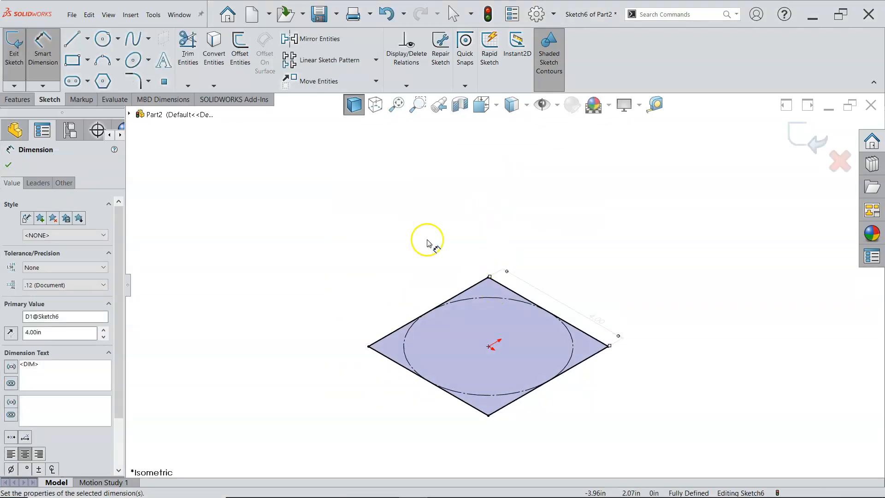
{"action": "right_click", "coordinate": [401, 210]}
{"action": "left_click", "coordinate": [432, 239]}
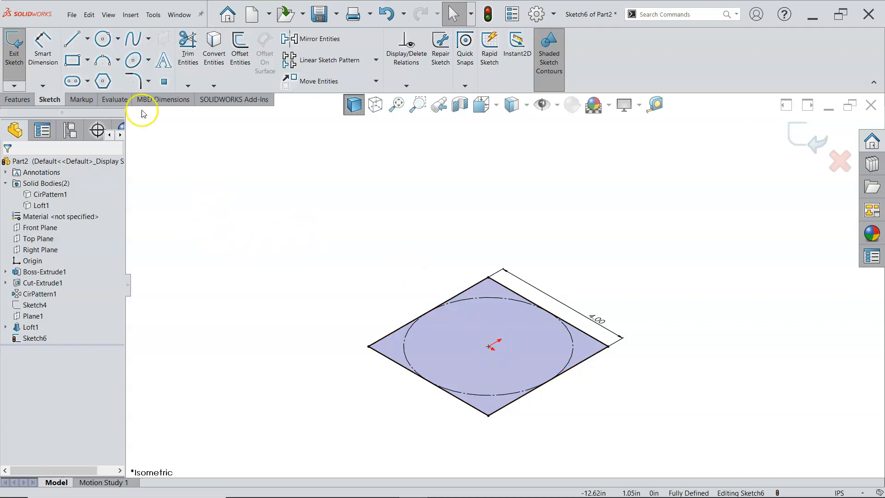
Step: Extrude the square 4 in upward as a separate cube body without merging the result
{"action": "left_click", "coordinate": [17, 99]}
{"action": "left_click", "coordinate": [21, 51]}
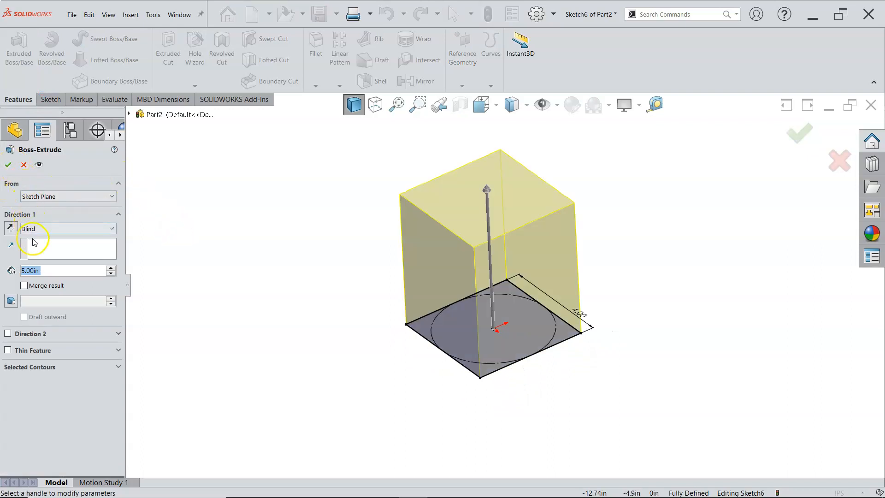
{"action": "type", "text": "4"}
{"action": "key", "text": "Tab"}
{"action": "left_click", "coordinate": [8, 165]}
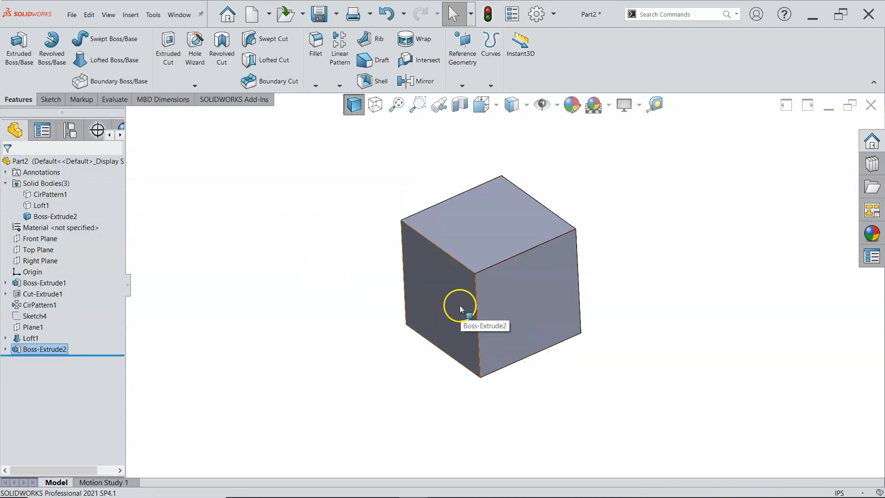
Step: On the cube's front face, sketch a line from the upper edge's midpoint to the lower right corner
{"action": "left_click", "coordinate": [460, 305]}
{"action": "left_click", "coordinate": [499, 279]}
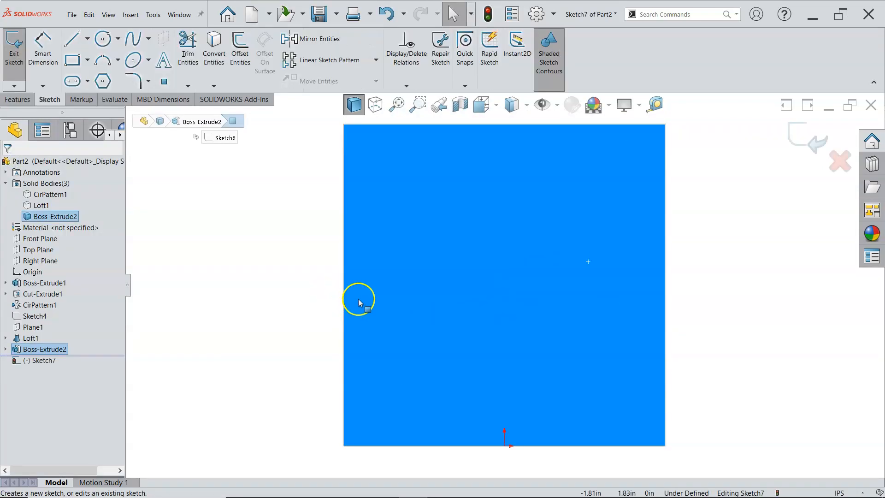
{"action": "left_click", "coordinate": [72, 40]}
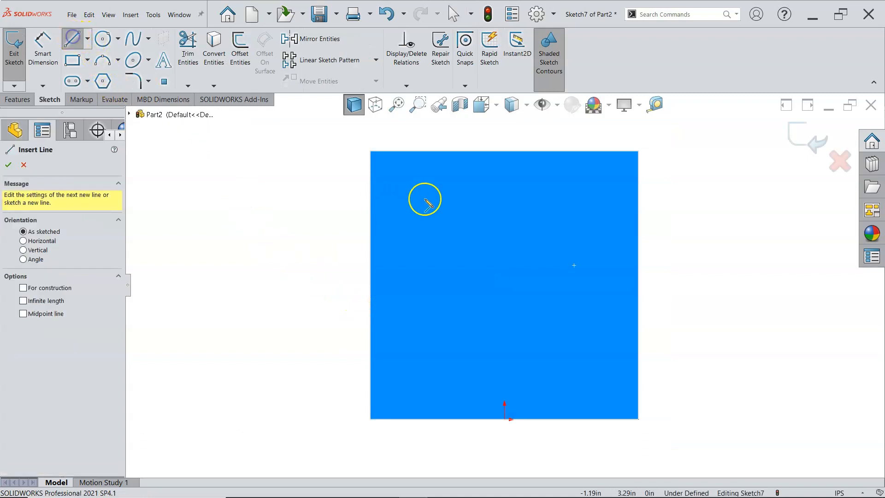
{"action": "left_click", "coordinate": [504, 151]}
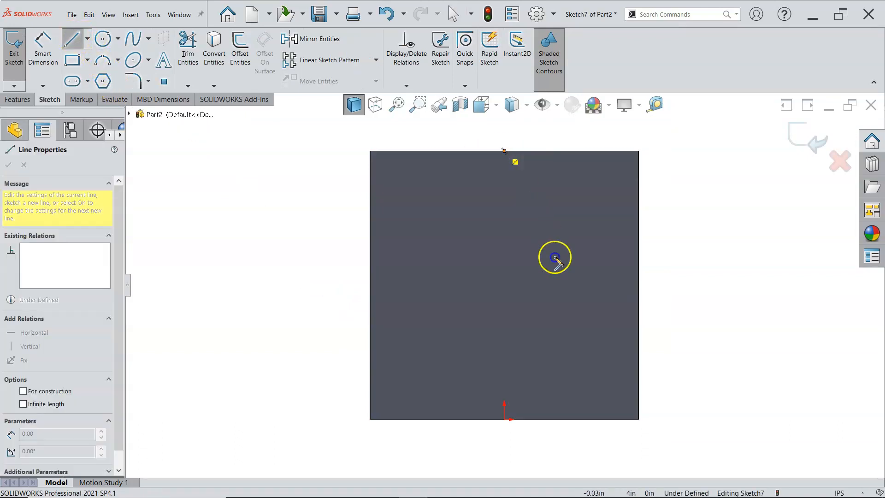
{"action": "left_click", "coordinate": [638, 419]}
{"action": "right_click", "coordinate": [685, 291]}
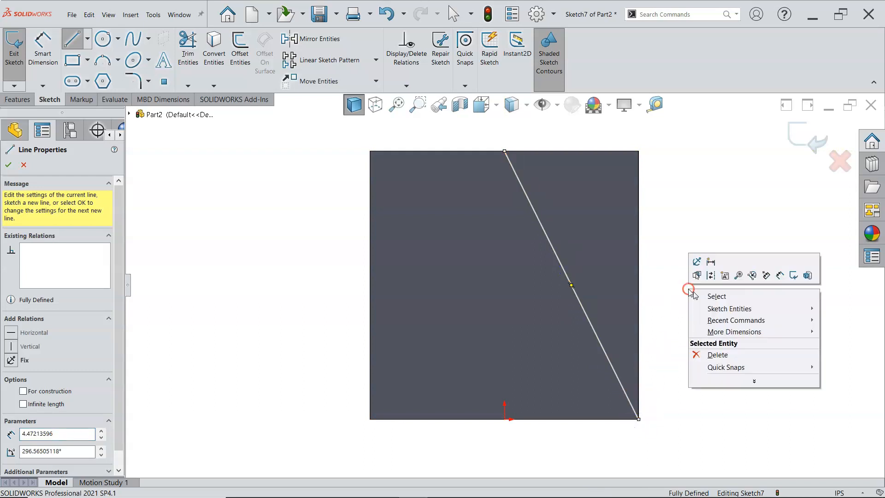
{"action": "left_click", "coordinate": [722, 296]}
{"action": "left_click", "coordinate": [670, 305]}
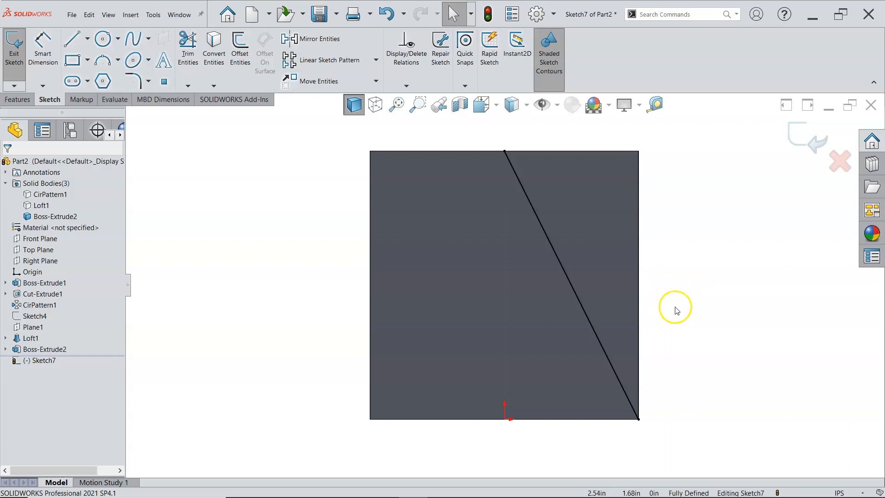
Step: Cut the cube along the slanted line with a Through All extruded cut, removing the wedge outside it
{"action": "middle_click_drag", "start_coordinate": [687, 312], "coordinate": [663, 356]}
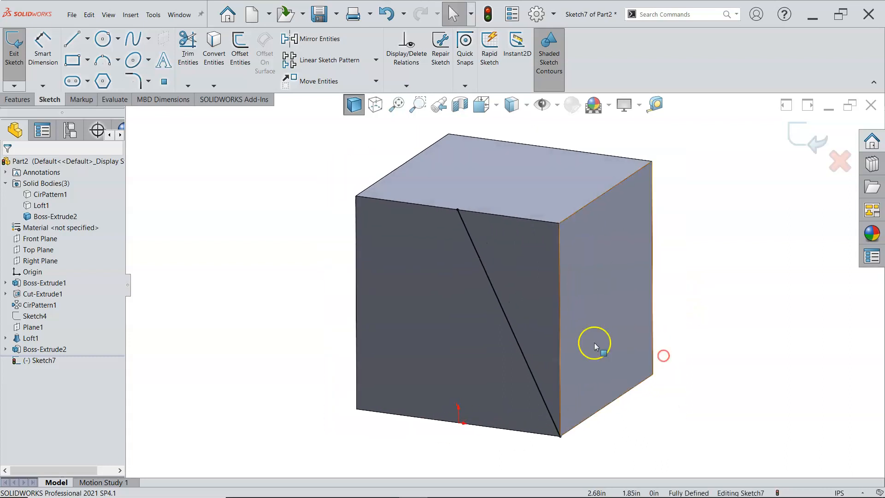
{"action": "left_click", "coordinate": [18, 100]}
{"action": "left_click", "coordinate": [213, 125]}
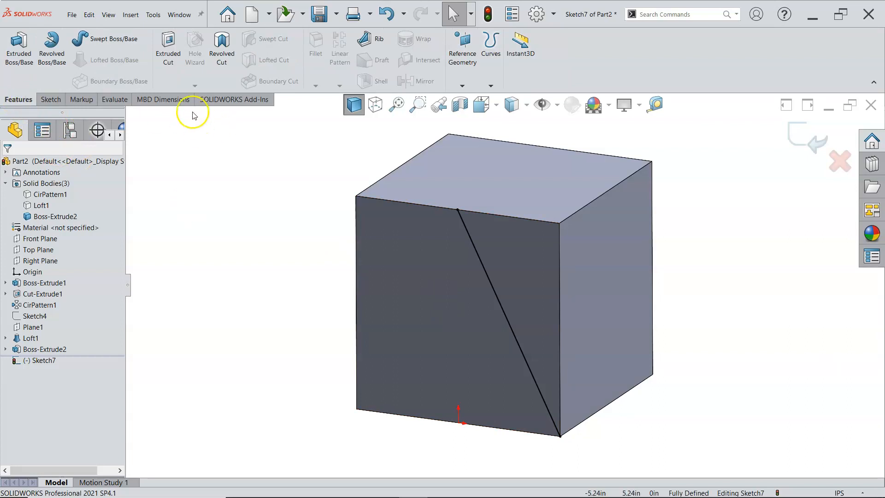
{"action": "left_click", "coordinate": [168, 49]}
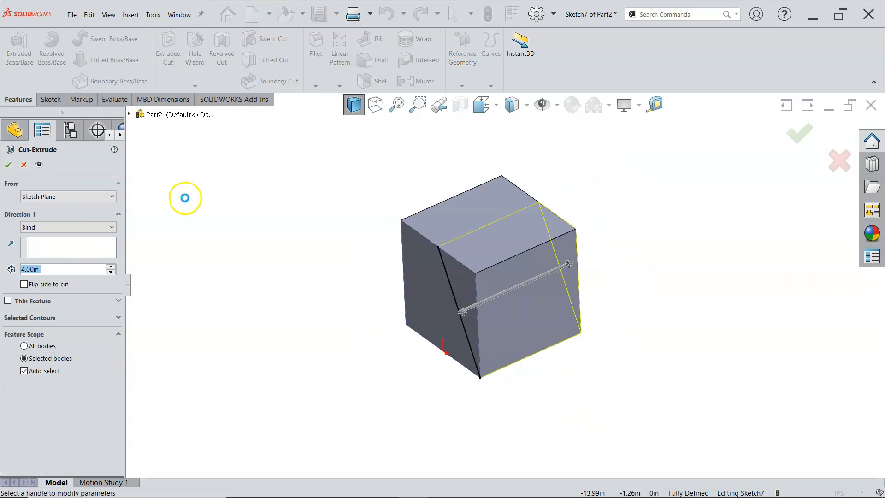
{"action": "left_click", "coordinate": [55, 228]}
{"action": "left_click", "coordinate": [54, 238]}
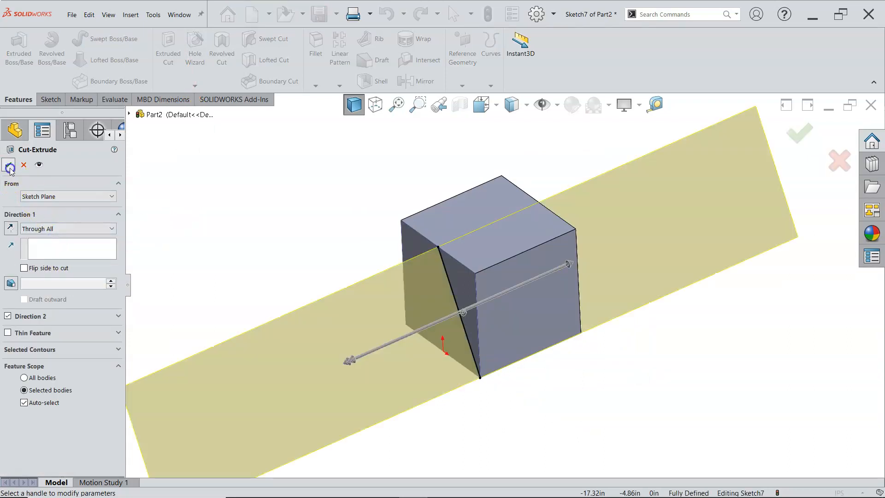
{"action": "left_click", "coordinate": [10, 165]}
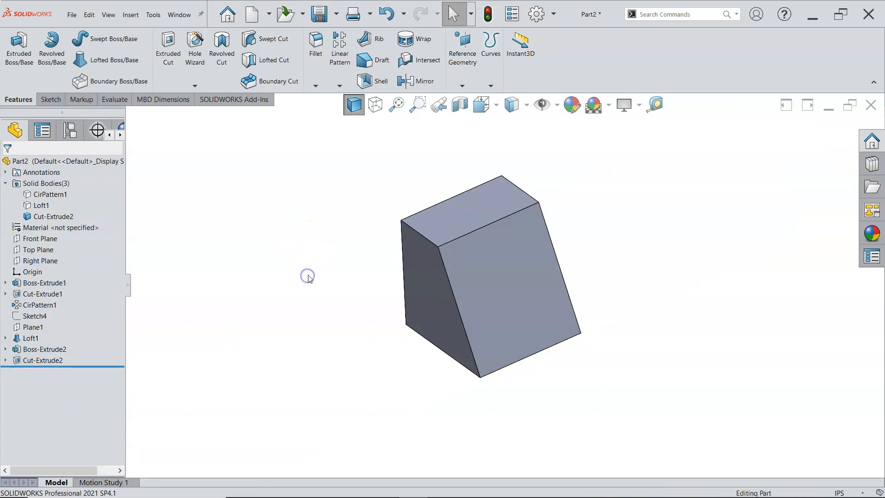
Step: On the Front Plane, sketch a vertical centerline from the sloping face's upper edge to the origin, and close the sketch
{"action": "key", "text": "ctrl+1"}
{"action": "scroll", "coordinate": [354, 281], "scroll_direction": "up", "scroll_amount": 1}
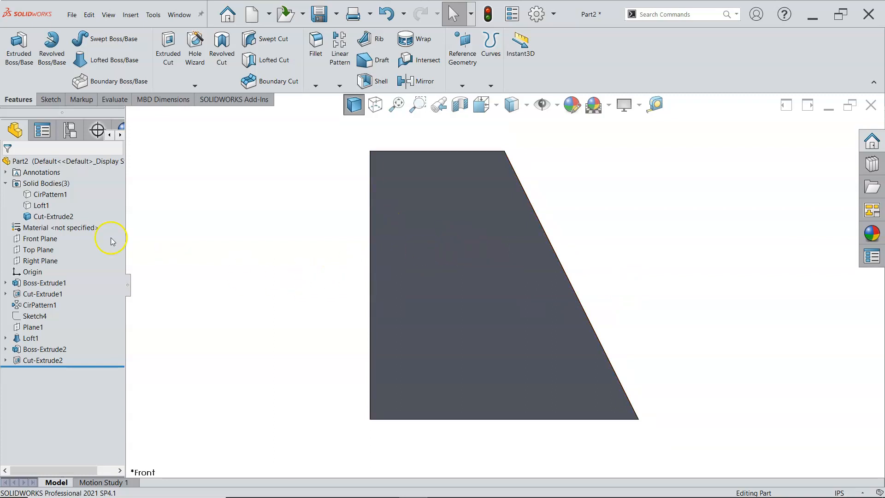
{"action": "left_click", "coordinate": [48, 237]}
{"action": "left_click", "coordinate": [62, 225]}
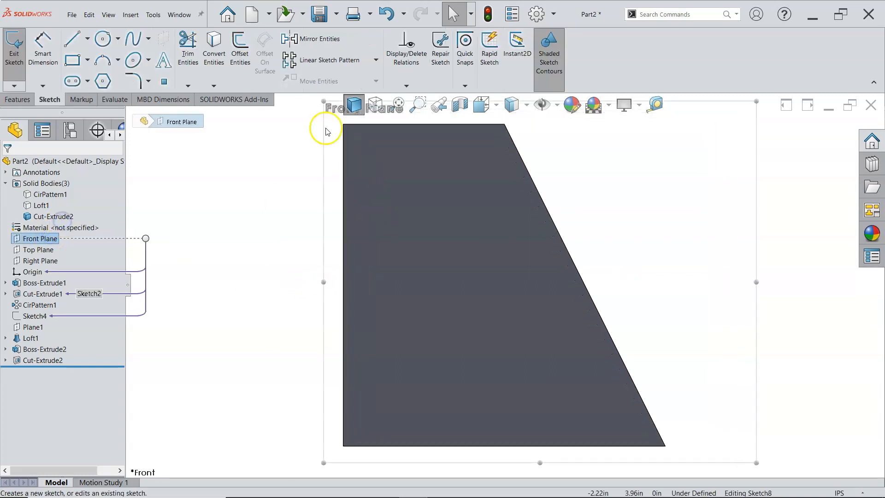
{"action": "left_click", "coordinate": [88, 40]}
{"action": "left_click", "coordinate": [96, 67]}
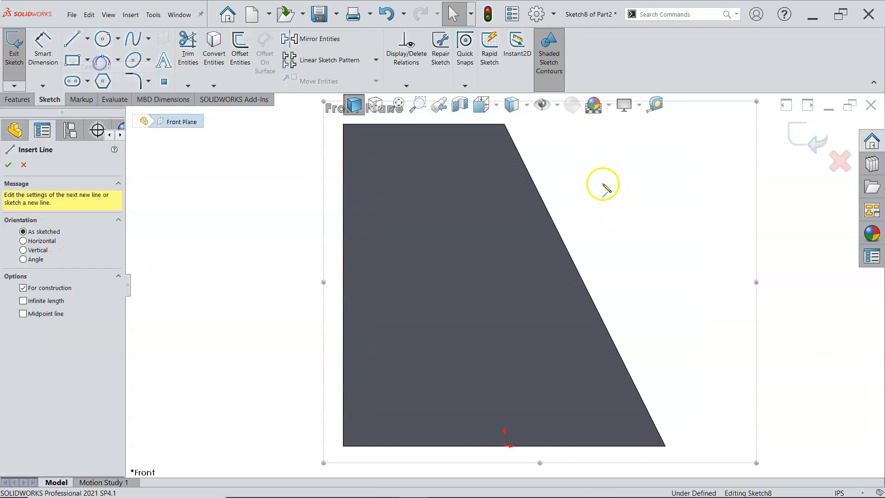
{"action": "mouse_move", "coordinate": [506, 132]}
{"action": "left_mouse_down"}
{"action": "mouse_move", "coordinate": [545, 330]}
{"action": "mouse_move", "coordinate": [514, 415]}
{"action": "mouse_move", "coordinate": [517, 450]}
{"action": "mouse_move", "coordinate": [506, 443]}
{"action": "left_mouse_up"}
{"action": "right_click", "coordinate": [600, 236]}
{"action": "left_click", "coordinate": [632, 240]}
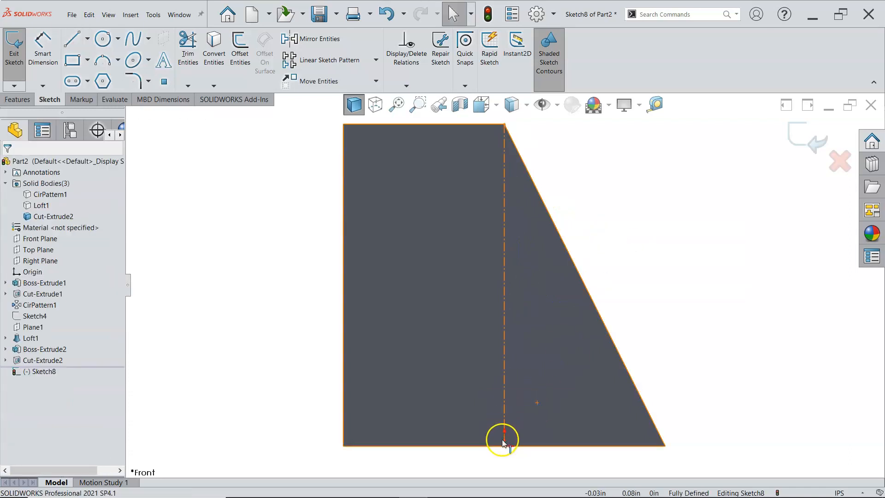
{"action": "left_click_drag", "start_coordinate": [506, 445], "coordinate": [506, 387]}
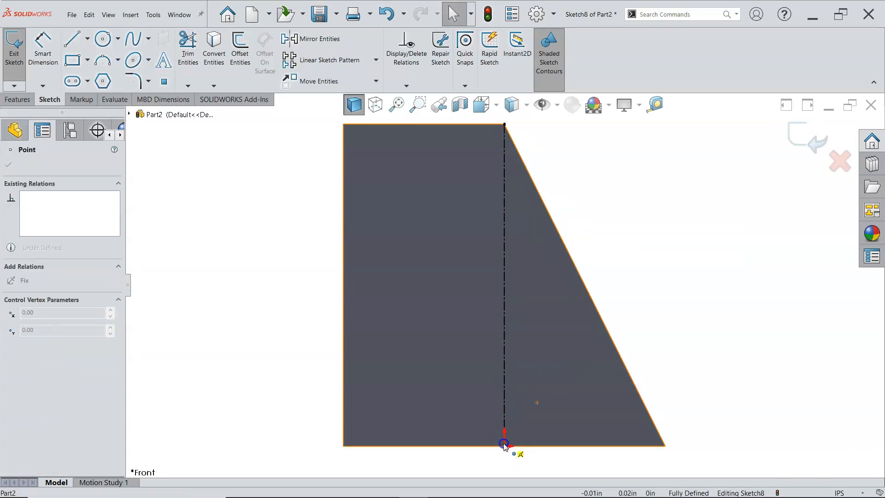
{"action": "left_click_drag", "start_coordinate": [504, 444], "coordinate": [504, 444]}
{"action": "left_click", "coordinate": [622, 299]}
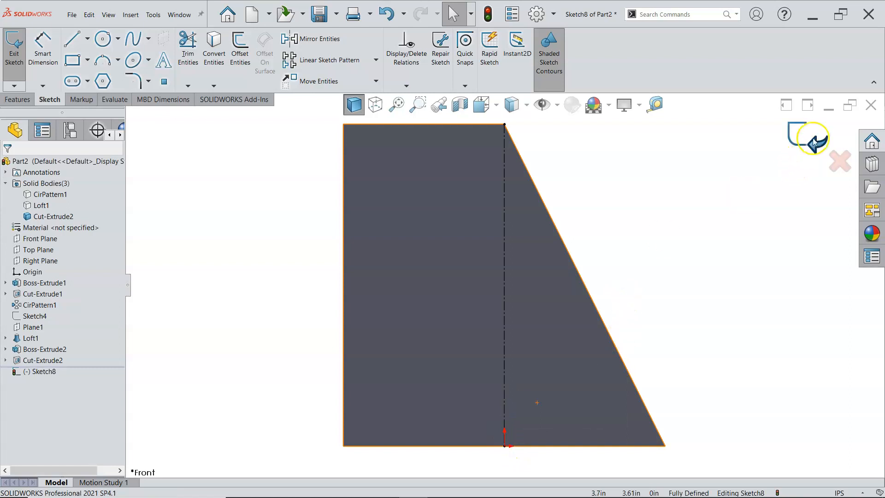
{"action": "left_click", "coordinate": [814, 144]}
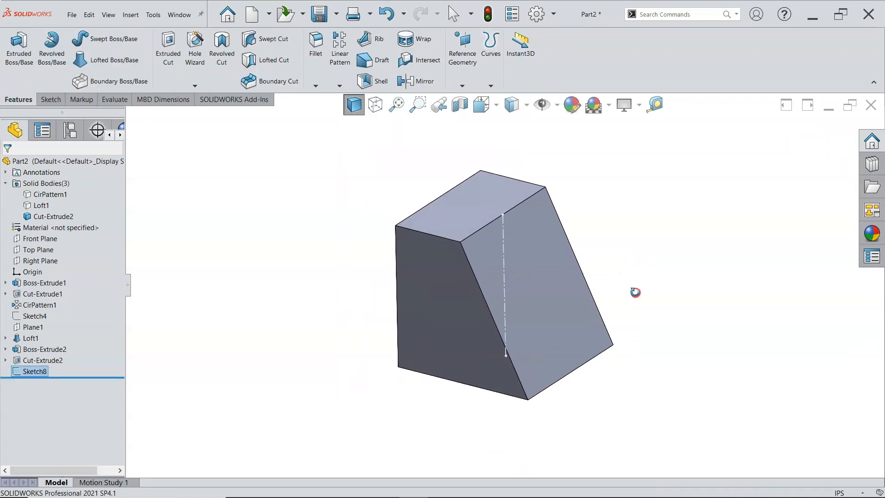
Step: Circular-pattern the slanted cut around the vertical centerline with 4 equally spaced instances over 360 degrees, shaping the block into a square pyramid
{"action": "middle_click_drag", "start_coordinate": [635, 292], "coordinate": [637, 303]}
{"action": "left_click", "coordinate": [202, 294]}
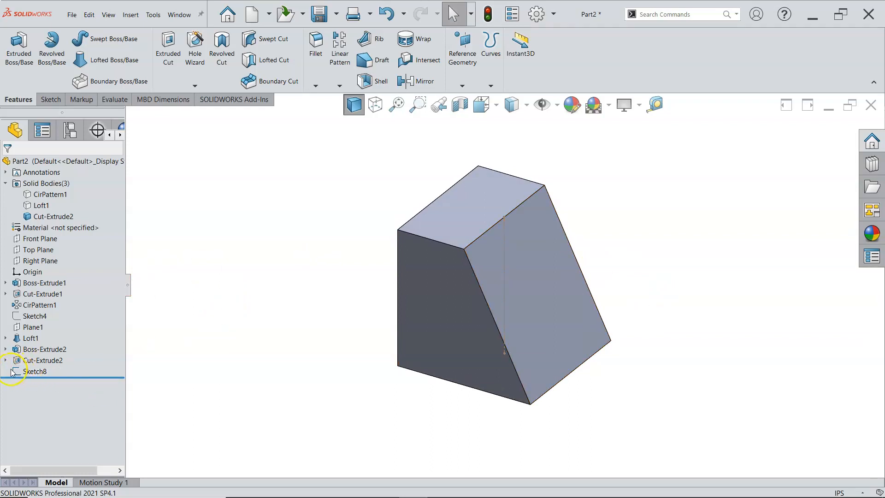
{"action": "middle_click_drag", "start_coordinate": [223, 352], "coordinate": [226, 360]}
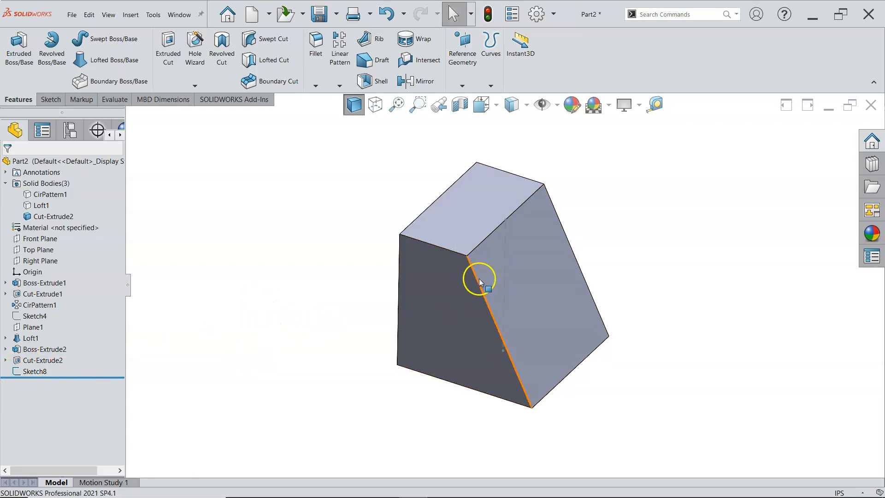
{"action": "left_click", "coordinate": [505, 266]}
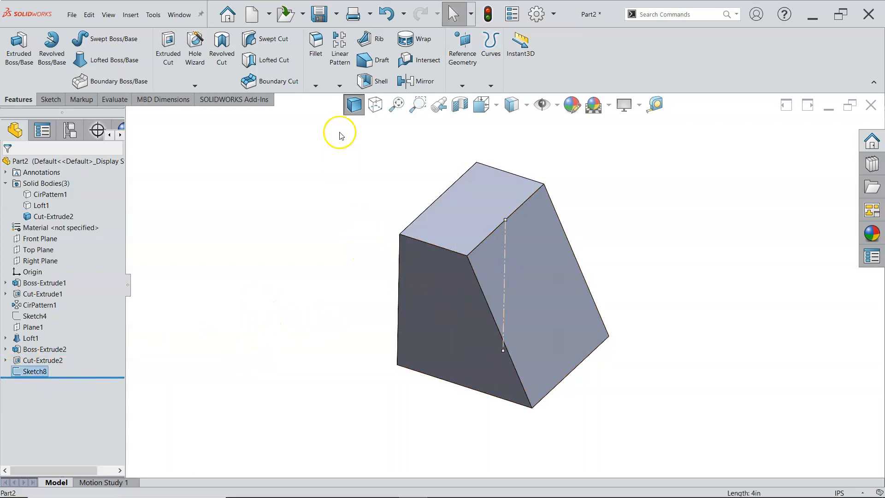
{"action": "left_click", "coordinate": [338, 86]}
{"action": "left_click", "coordinate": [357, 109]}
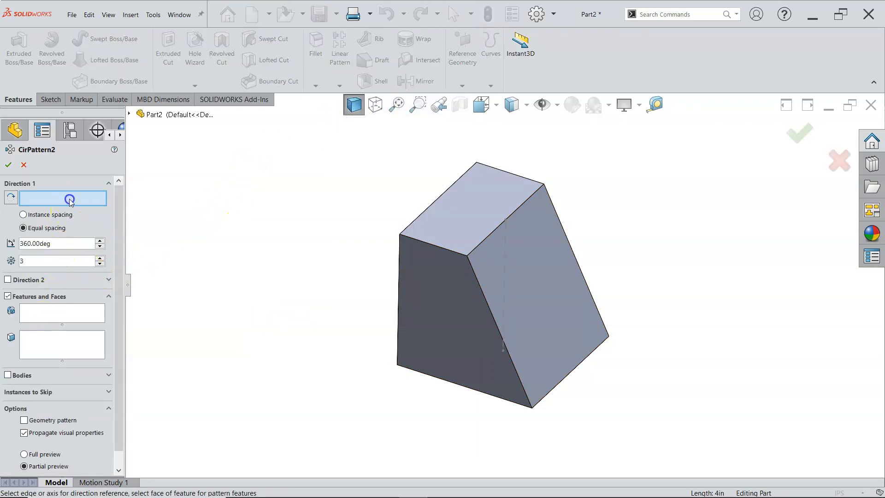
{"action": "left_click", "coordinate": [505, 297]}
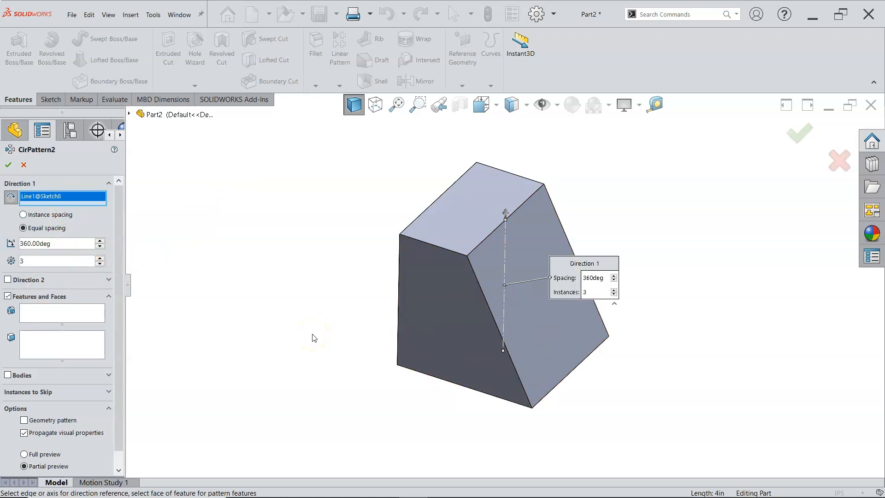
{"action": "left_click", "coordinate": [23, 318]}
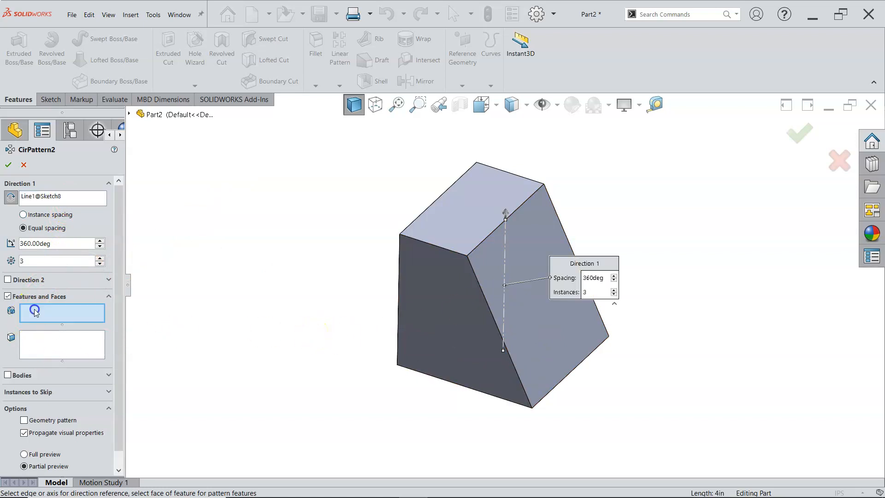
{"action": "left_click", "coordinate": [130, 114]}
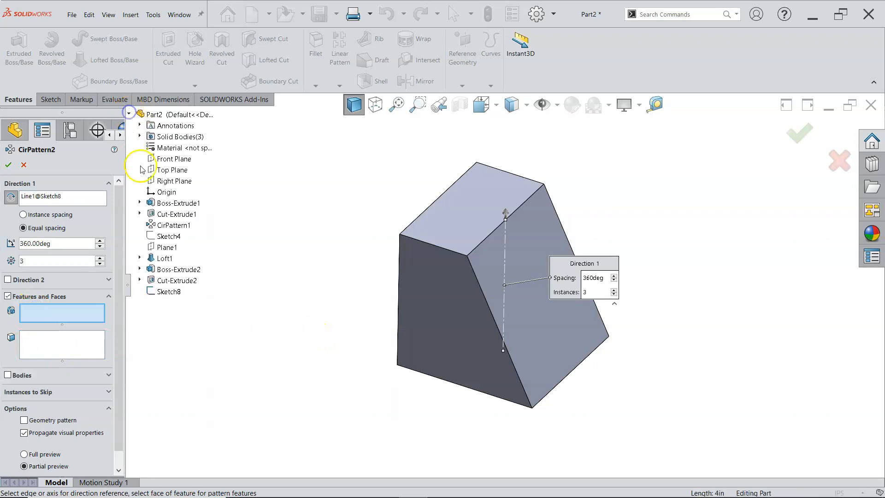
{"action": "left_click", "coordinate": [169, 281]}
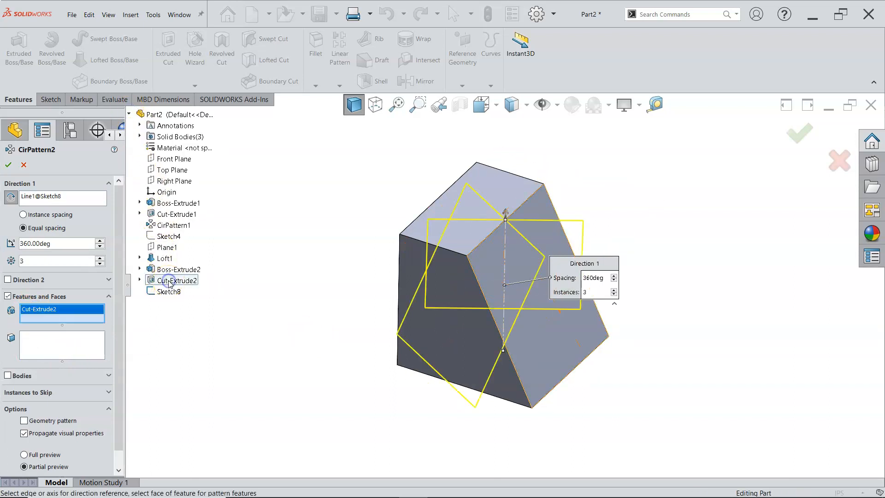
{"action": "left_click", "coordinate": [99, 258]}
{"action": "left_click", "coordinate": [7, 166]}
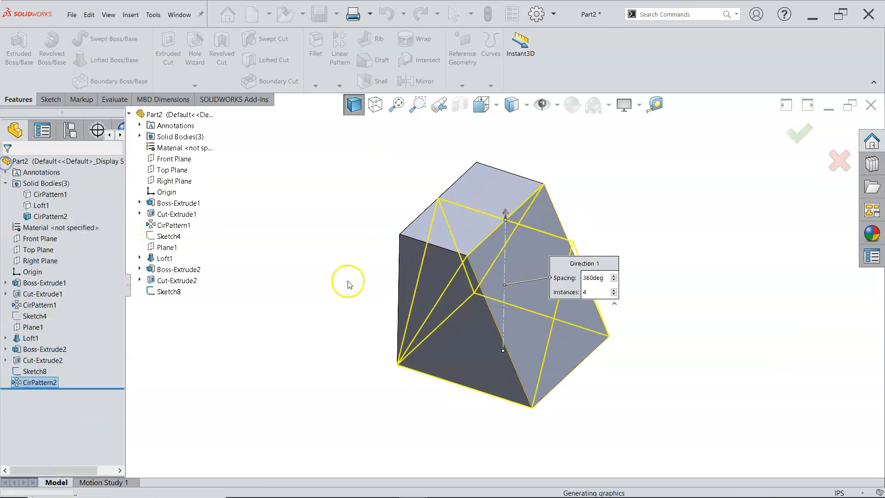
{"action": "left_click", "coordinate": [371, 174]}
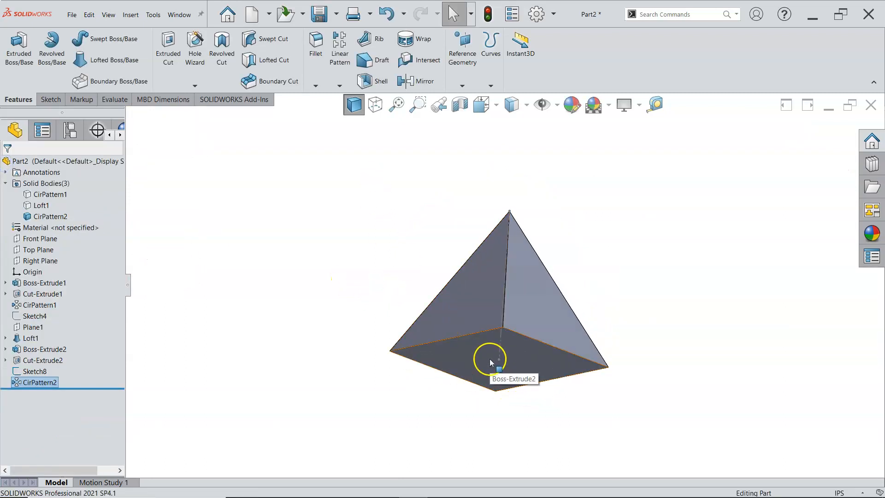
Step: Mirror the pyramid body about its square base face with Merge solids enabled
{"action": "left_click", "coordinate": [474, 357]}
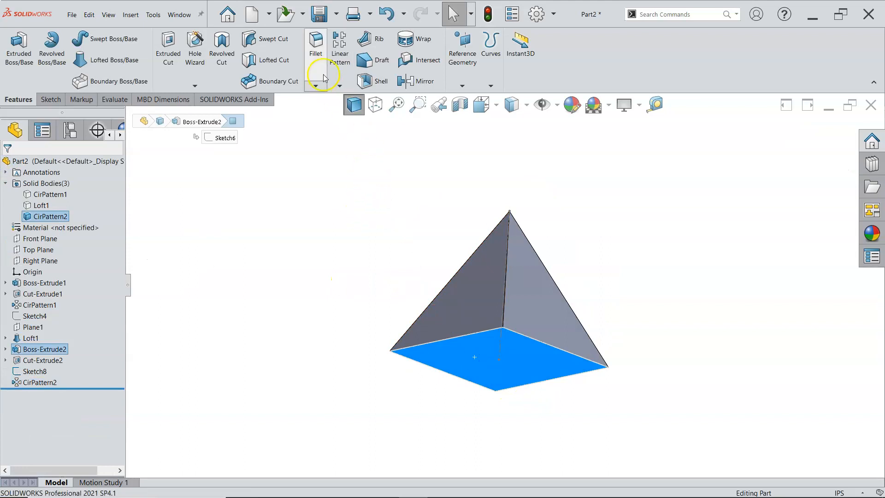
{"action": "left_click", "coordinate": [339, 85]}
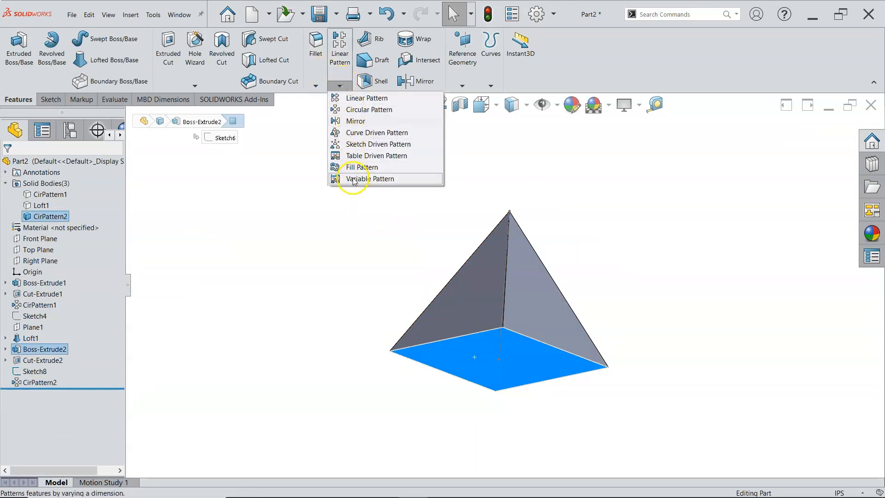
{"action": "left_click", "coordinate": [359, 122]}
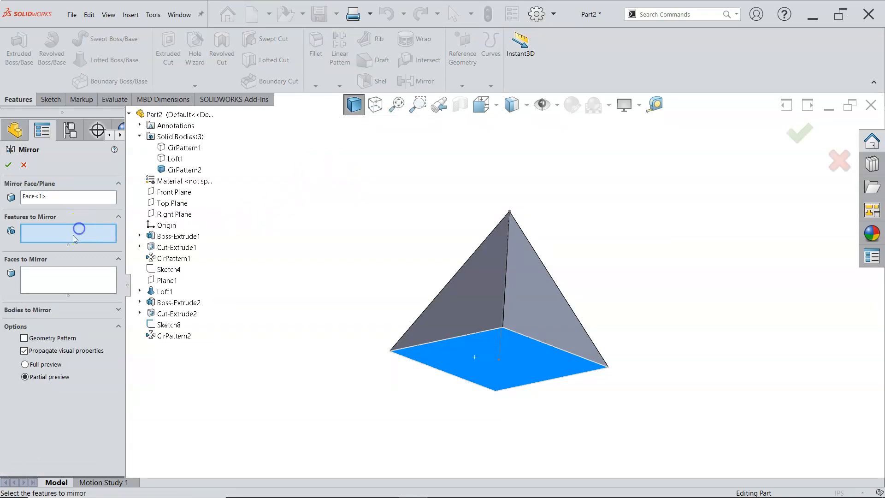
{"action": "left_click", "coordinate": [76, 283]}
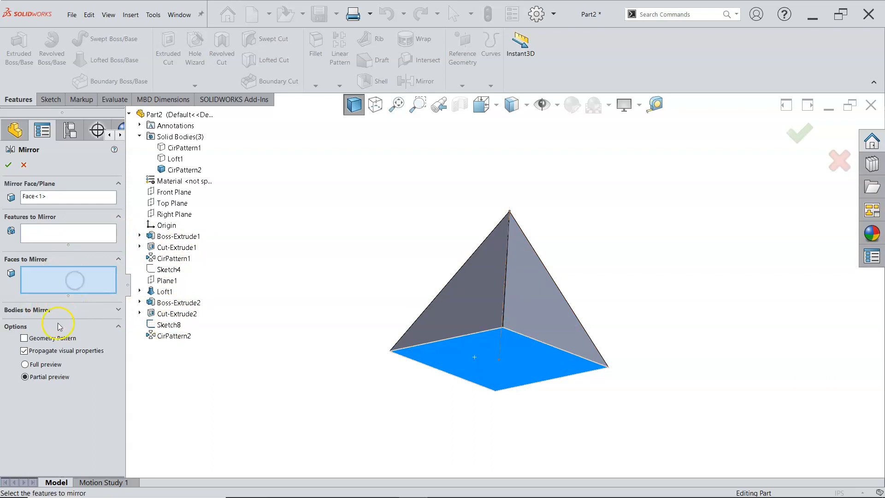
{"action": "left_click", "coordinate": [104, 312]}
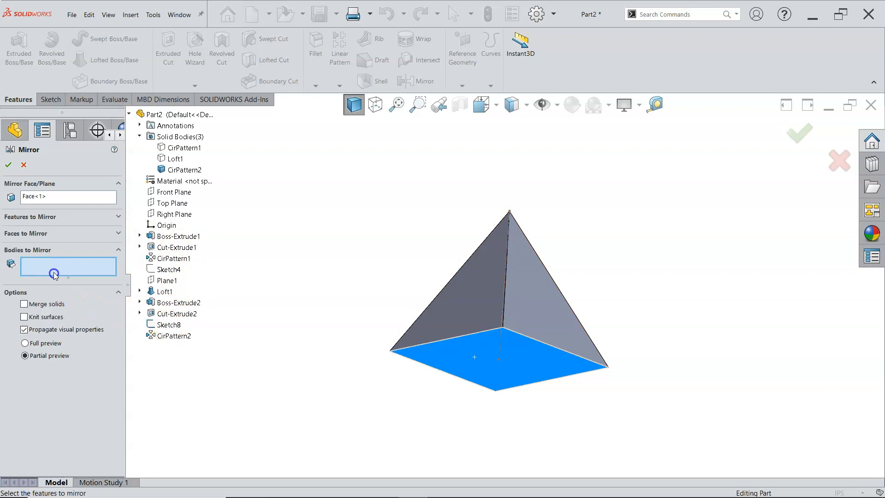
{"action": "left_click", "coordinate": [179, 171]}
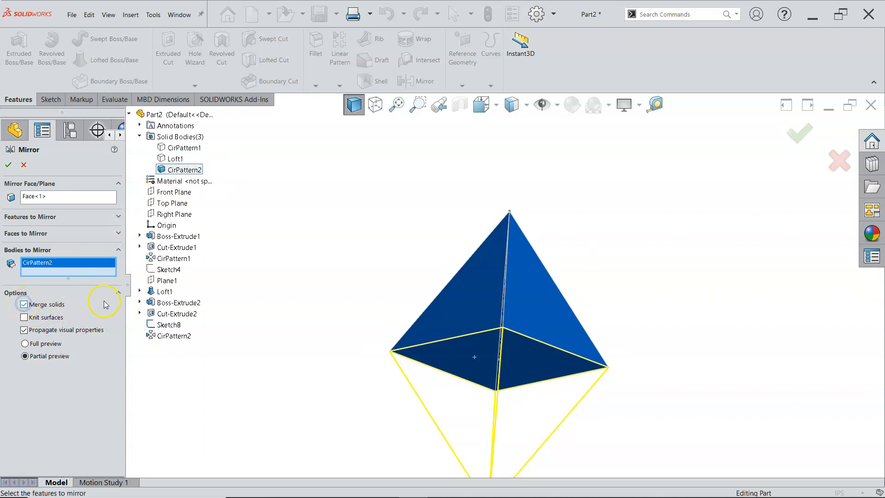
{"action": "left_click", "coordinate": [9, 165]}
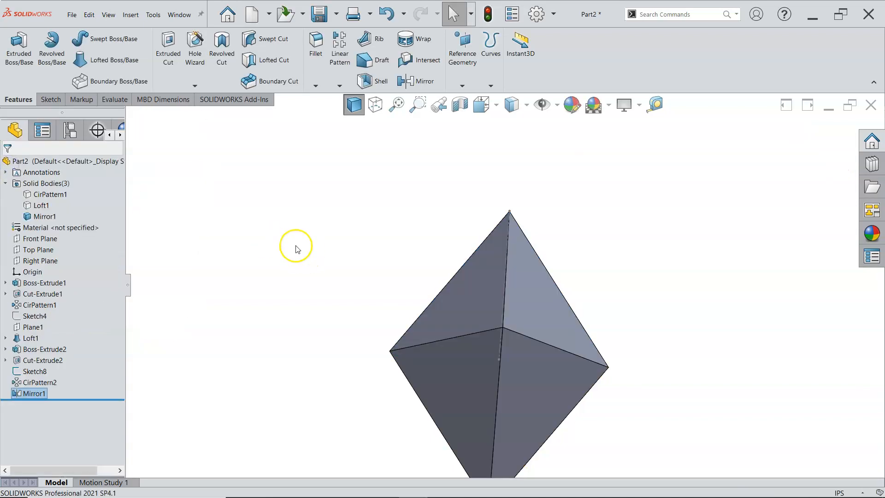
Step: Hide the mirrored double-pyramid body
{"action": "middle_click_drag", "start_coordinate": [309, 318], "coordinate": [510, 252]}
{"action": "key", "text": "ctrl+7"}
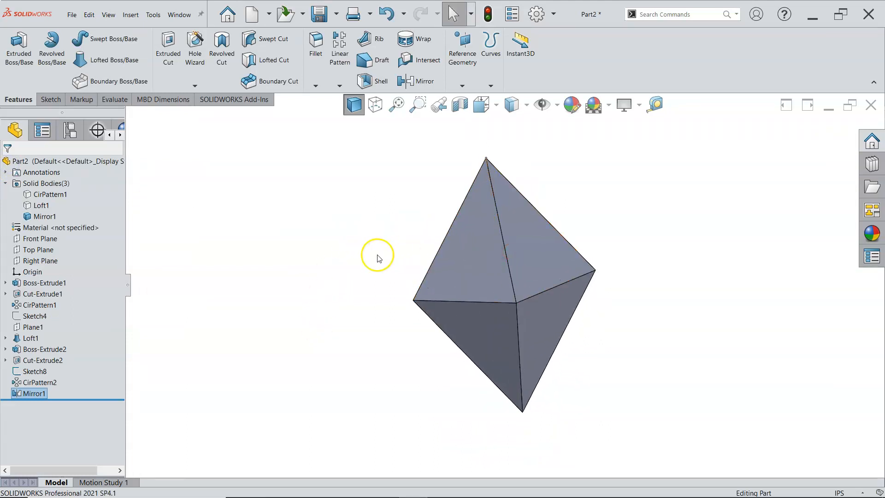
{"action": "middle_click_drag", "start_coordinate": [361, 227], "coordinate": [444, 217]}
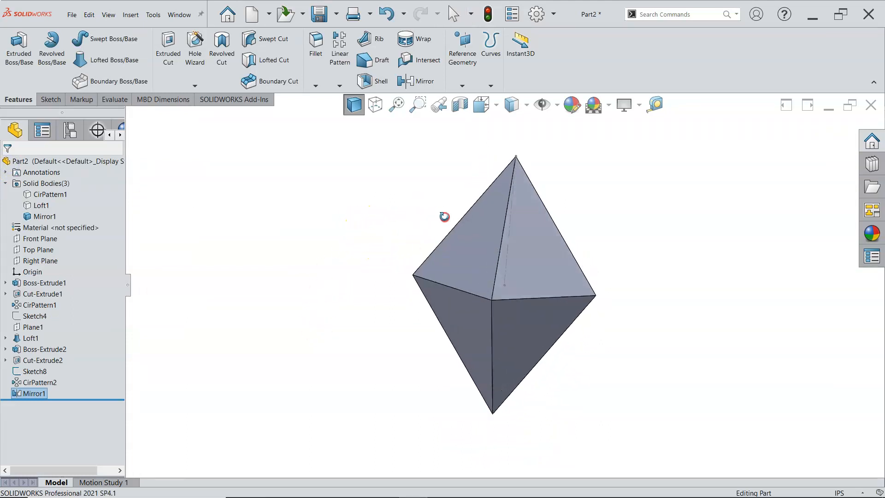
{"action": "right_click", "coordinate": [45, 216]}
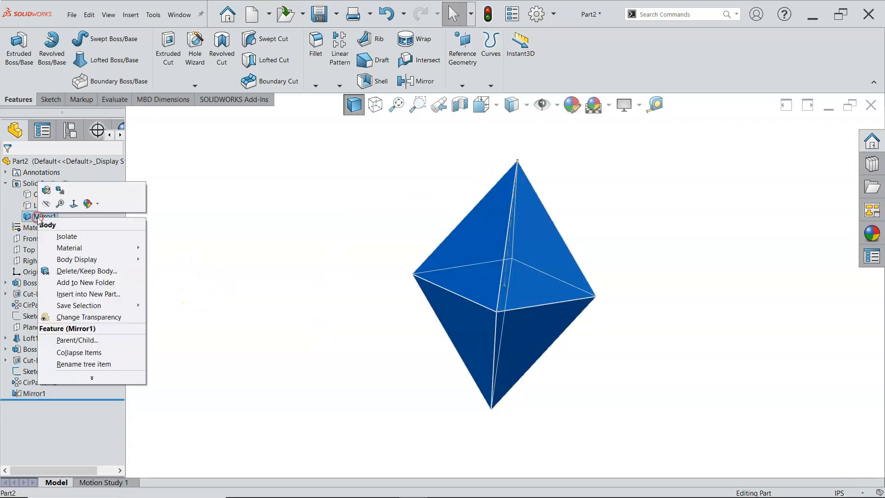
{"action": "left_click", "coordinate": [58, 207]}
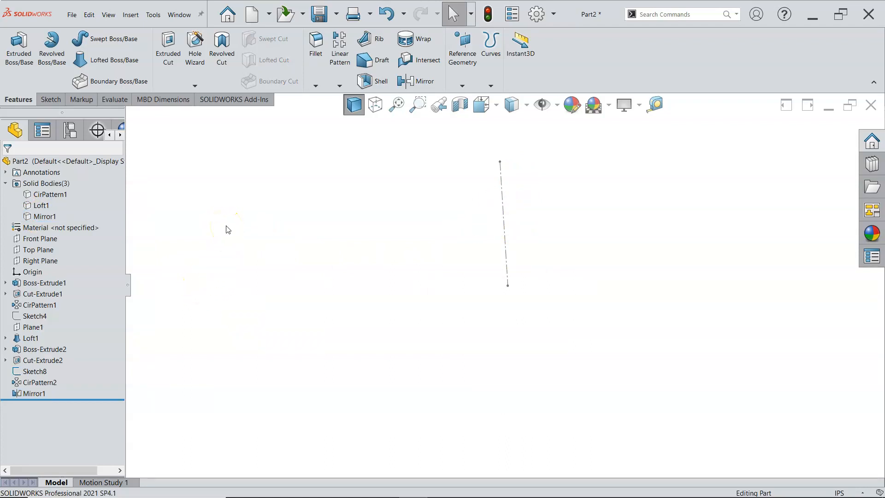
Step: In the existing vertical centerline sketch, add a second centerline about 3.06 in long straight down from the origin
{"action": "middle_click_drag", "start_coordinate": [235, 208], "coordinate": [241, 232]}
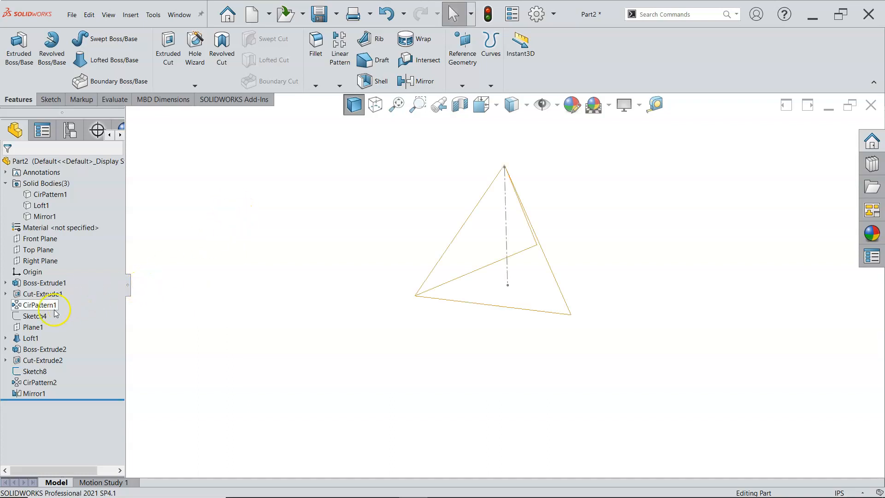
{"action": "right_click", "coordinate": [35, 371]}
{"action": "left_click", "coordinate": [40, 269]}
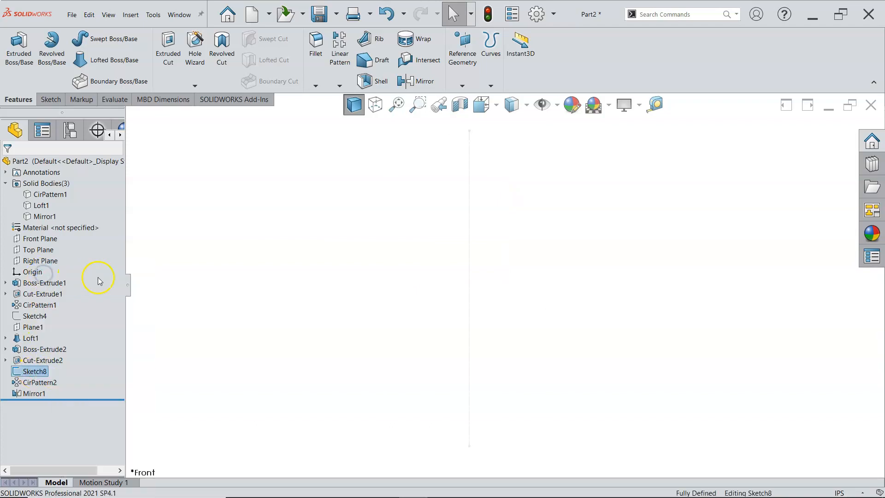
{"action": "left_click", "coordinate": [88, 40]}
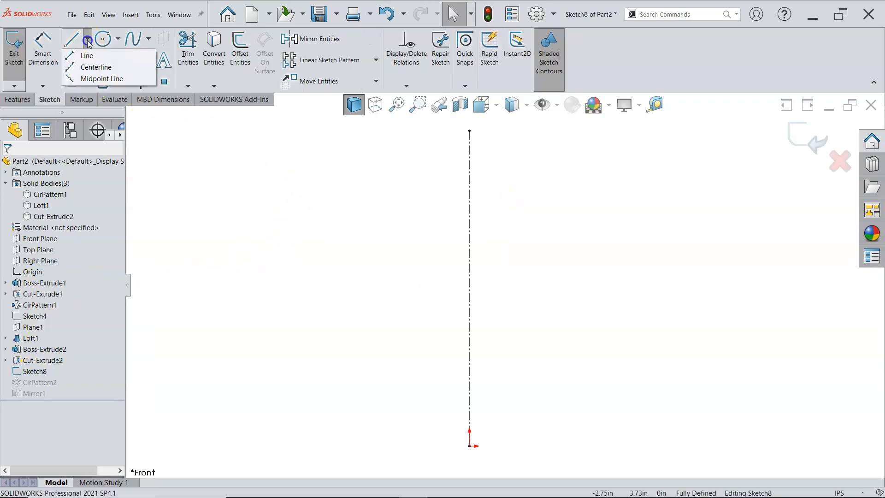
{"action": "left_click", "coordinate": [96, 67]}
{"action": "key", "text": "f"}
{"action": "left_click", "coordinate": [491, 350]}
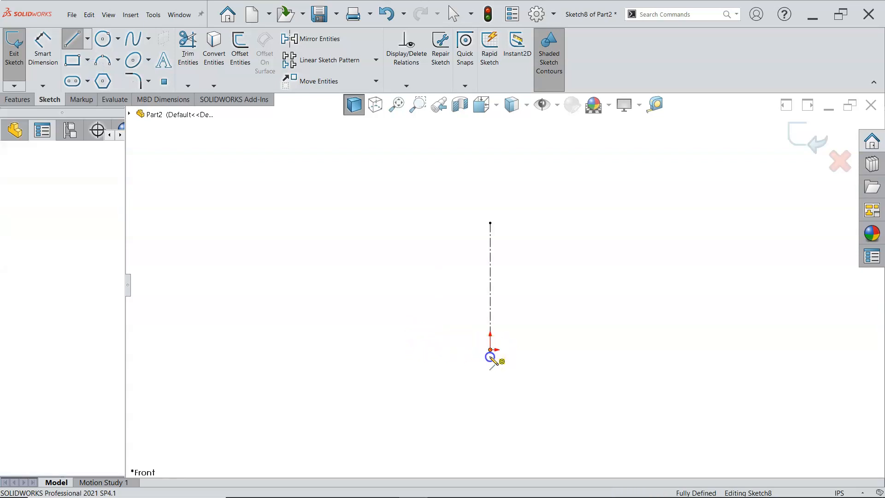
{"action": "left_click", "coordinate": [491, 446]}
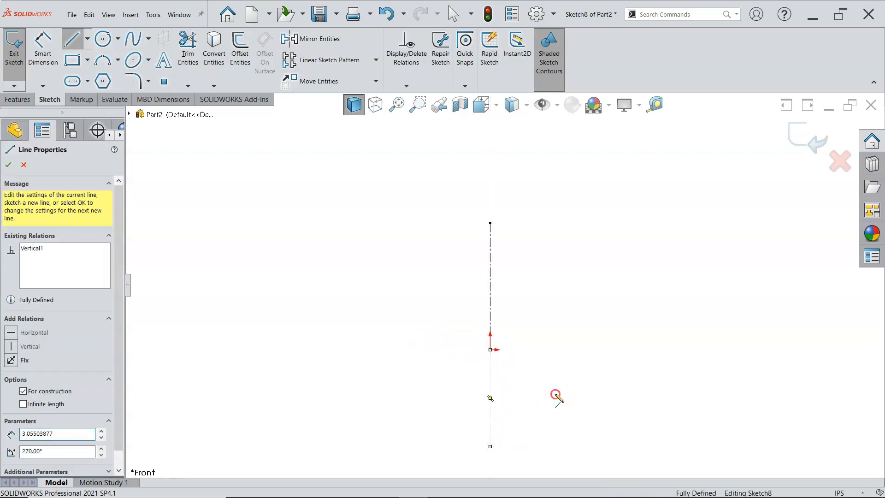
{"action": "right_click", "coordinate": [555, 394]}
{"action": "left_click", "coordinate": [601, 402]}
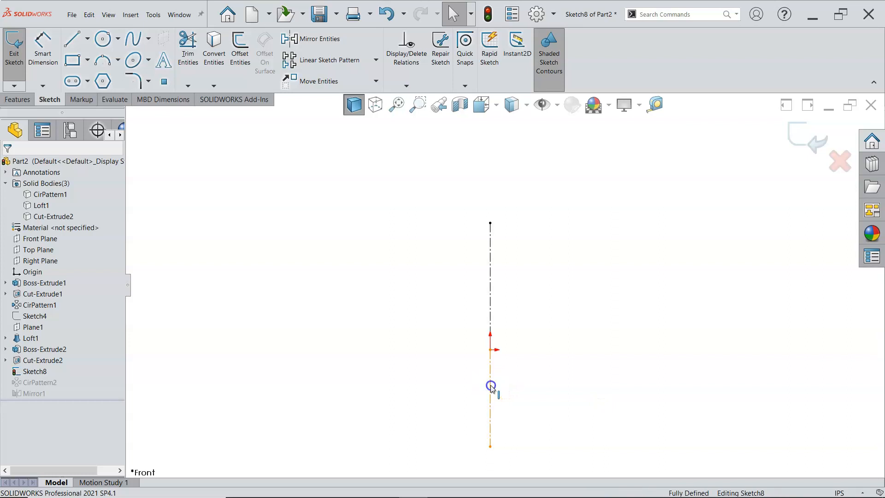
Step: Make the upper and lower centerlines equal in length and close the sketch
{"action": "left_click", "coordinate": [490, 386]}
{"action": "left_click", "coordinate": [487, 294], "text": "ctrl"}
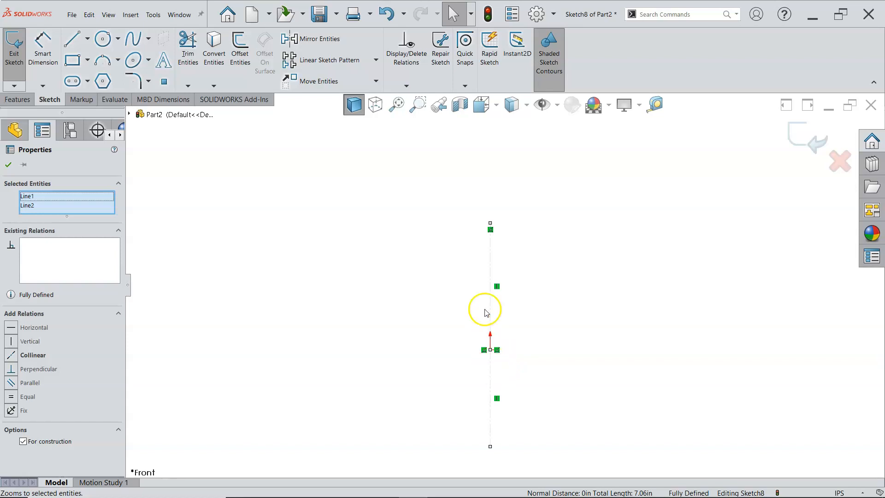
{"action": "left_click", "coordinate": [21, 397]}
{"action": "left_click", "coordinate": [532, 342]}
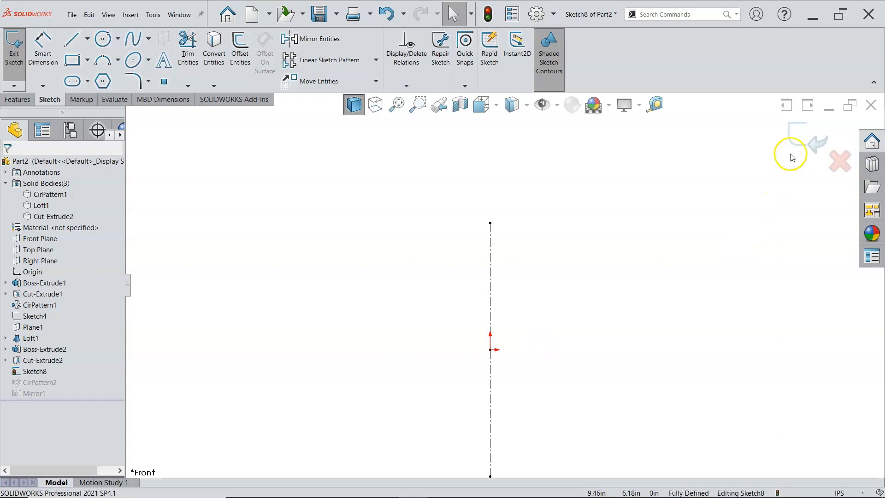
{"action": "left_click", "coordinate": [799, 133]}
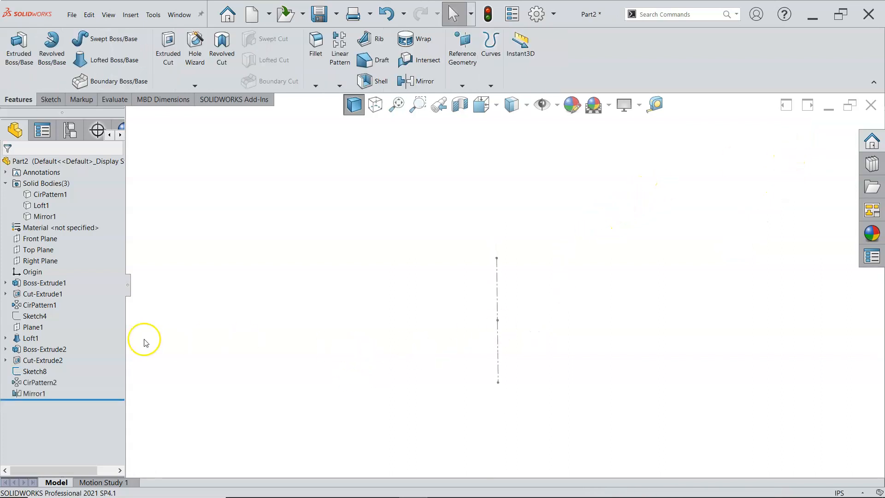
Step: On the Top Plane, sketch a center rectangle about 5 in wide, centered on the origin
{"action": "left_click", "coordinate": [404, 311]}
{"action": "scroll", "coordinate": [454, 341], "scroll_direction": "down", "scroll_amount": 1}
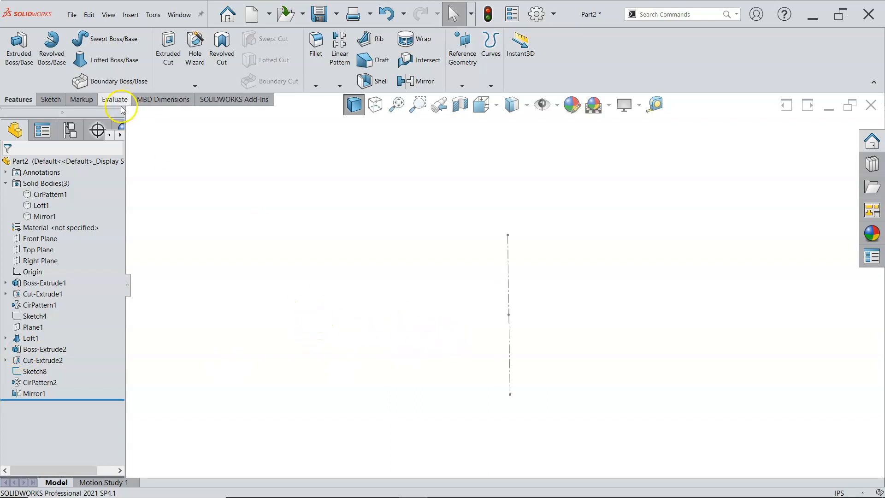
{"action": "left_click", "coordinate": [37, 249]}
{"action": "left_click", "coordinate": [60, 102]}
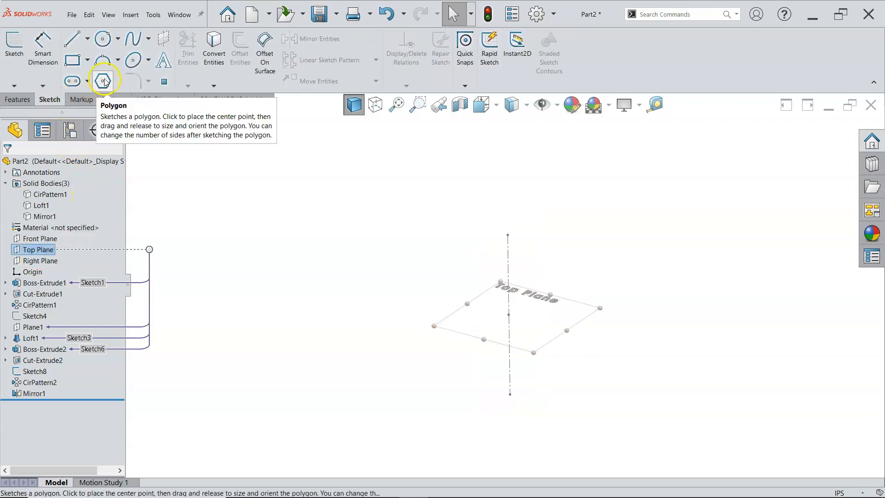
{"action": "left_click", "coordinate": [87, 60]}
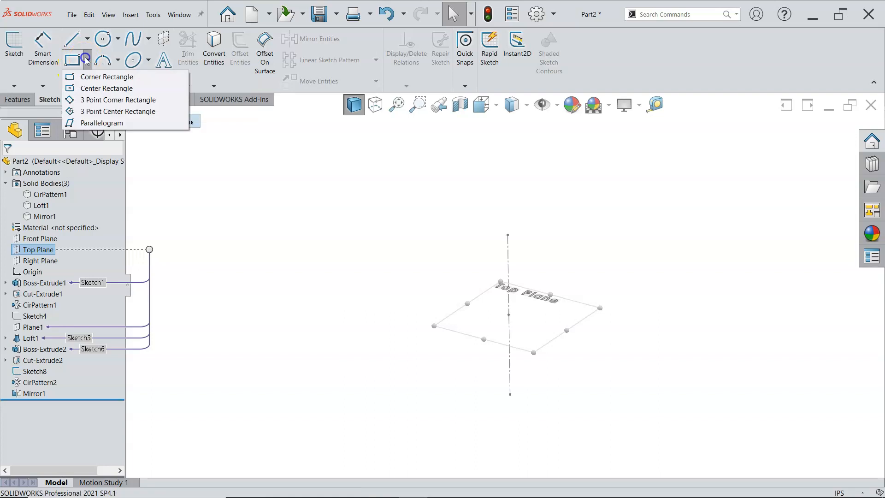
{"action": "left_click", "coordinate": [95, 88]}
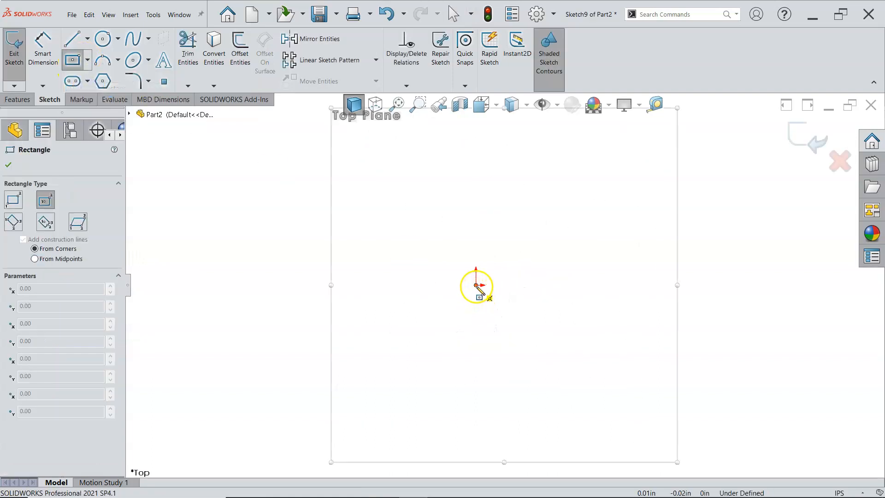
{"action": "left_click", "coordinate": [477, 287]}
{"action": "left_click", "coordinate": [638, 428]}
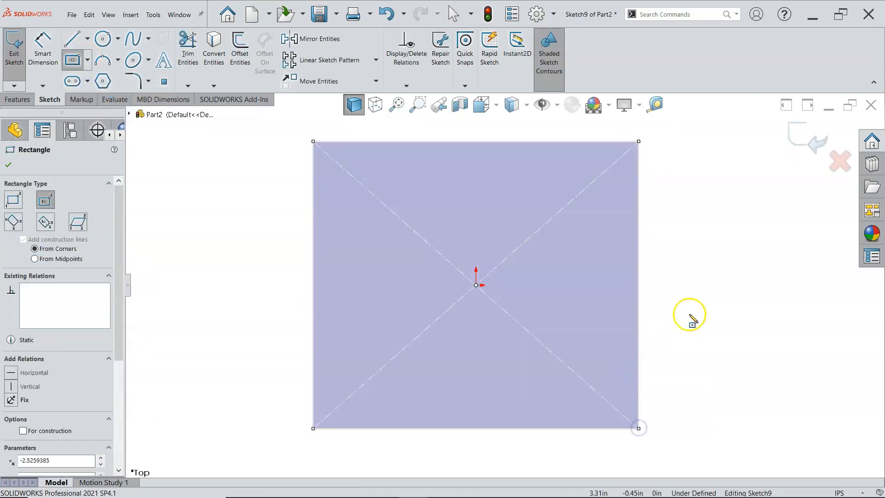
Step: Make two adjacent sides of the centered rectangle equal in length
{"action": "right_click", "coordinate": [690, 314]}
{"action": "left_click", "coordinate": [718, 316]}
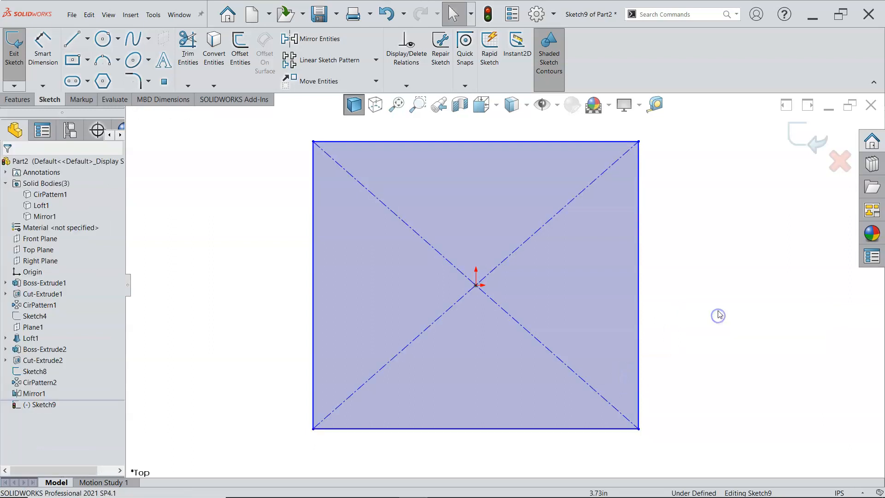
{"action": "mouse_move", "coordinate": [677, 292]}
{"action": "middle_mouse_down"}
{"action": "mouse_move", "coordinate": [703, 198]}
{"action": "mouse_move", "coordinate": [652, 156]}
{"action": "mouse_move", "coordinate": [657, 162]}
{"action": "mouse_move", "coordinate": [539, 223]}
{"action": "middle_mouse_up"}
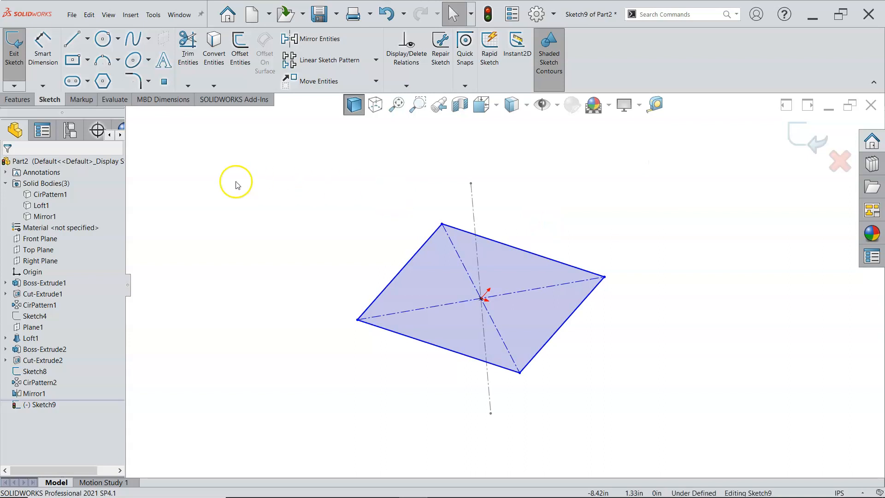
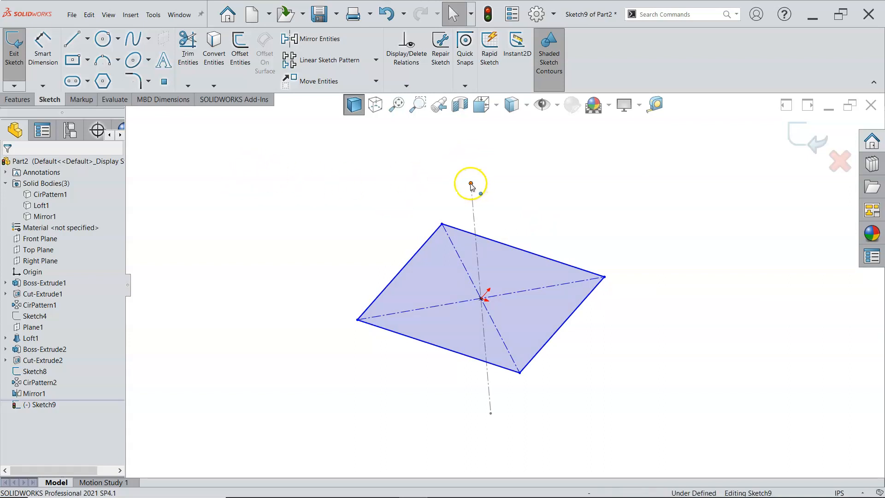
{"action": "left_click", "coordinate": [395, 279]}
{"action": "left_click", "coordinate": [457, 231], "text": "ctrl"}
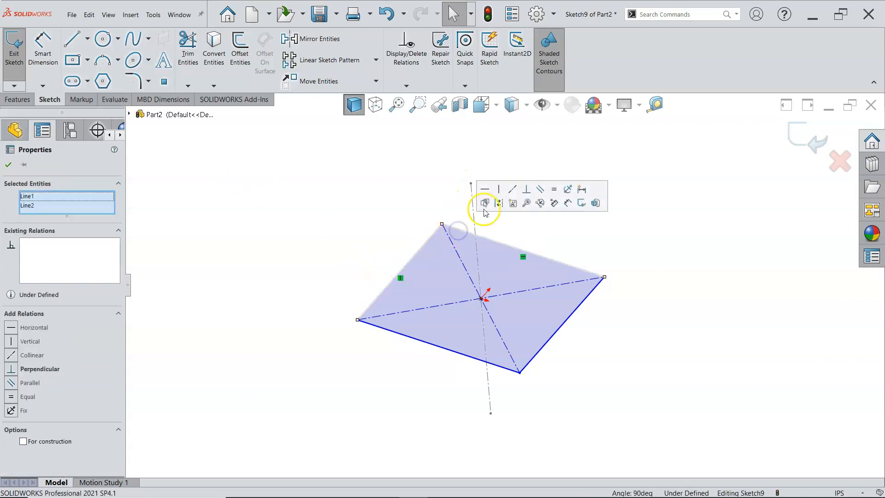
{"action": "left_click", "coordinate": [554, 189]}
{"action": "left_click", "coordinate": [656, 243]}
Step: Dimension one side of the square to 4 in and close the sketch
{"action": "right_click", "coordinate": [645, 233]}
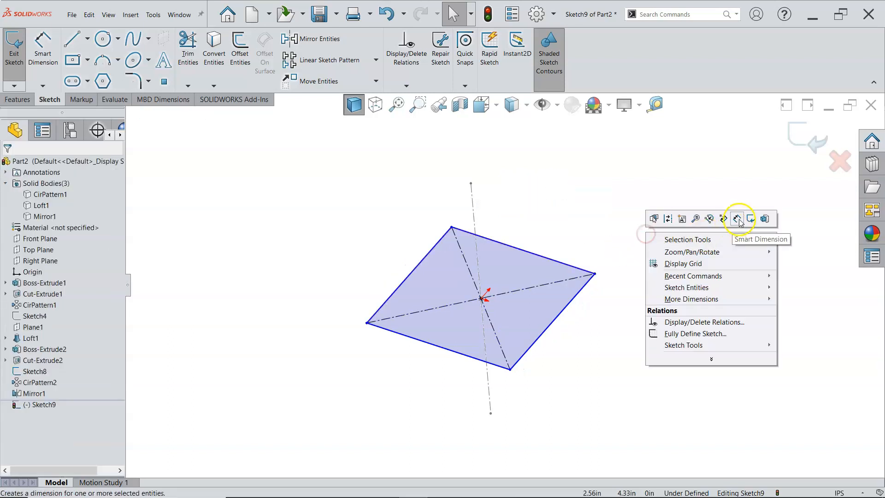
{"action": "left_click", "coordinate": [737, 219]}
{"action": "left_click", "coordinate": [562, 315]}
{"action": "left_click", "coordinate": [582, 335]}
{"action": "type", "text": "4"}
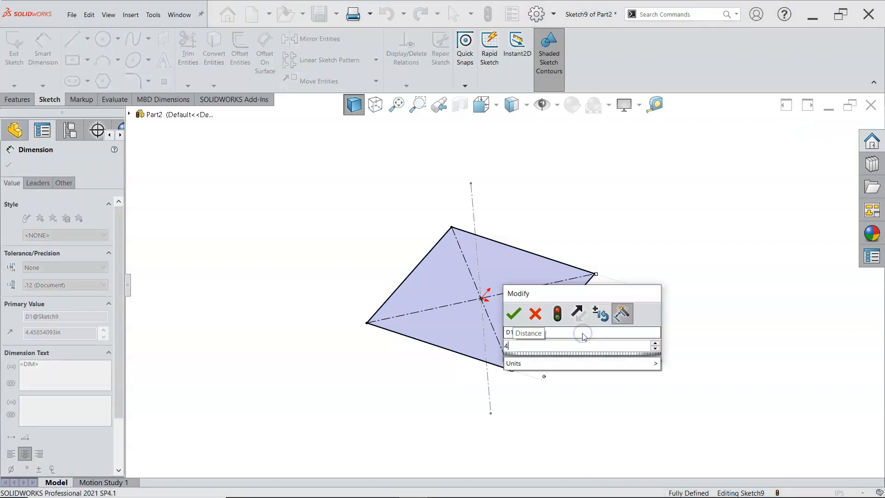
{"action": "key", "text": "Return"}
{"action": "right_click", "coordinate": [634, 213]}
{"action": "left_click", "coordinate": [661, 239]}
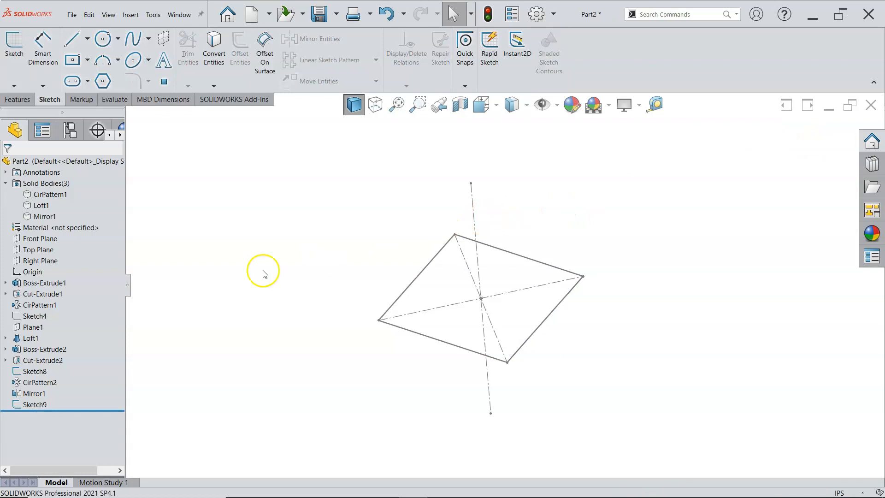
{"action": "left_click", "coordinate": [21, 99]}
{"action": "left_click", "coordinate": [111, 60]}
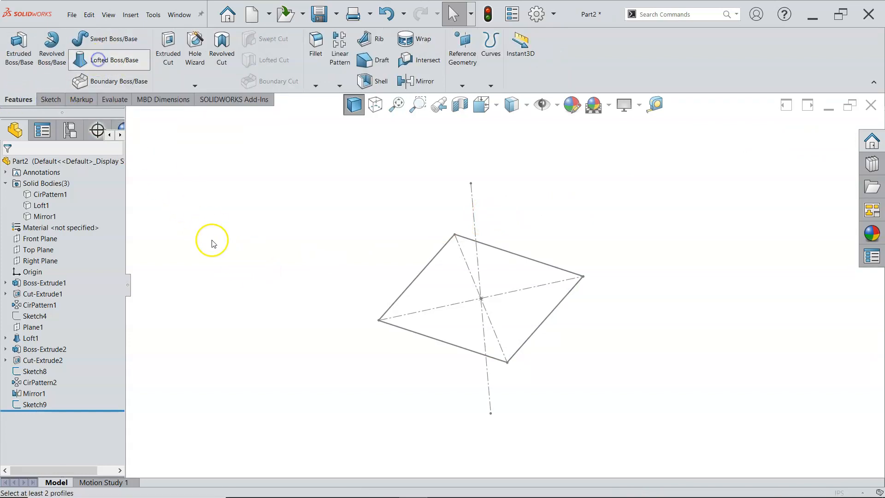
{"action": "left_click", "coordinate": [491, 413]}
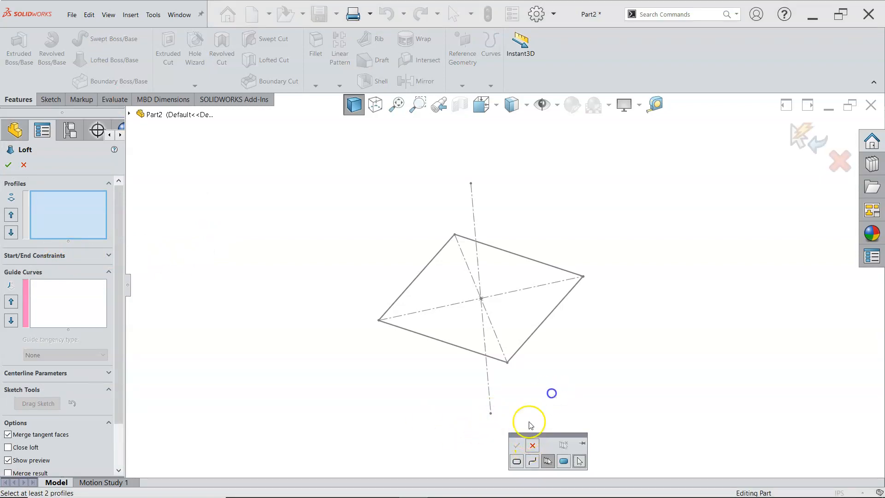
{"action": "left_click_drag", "start_coordinate": [548, 437], "coordinate": [597, 314]}
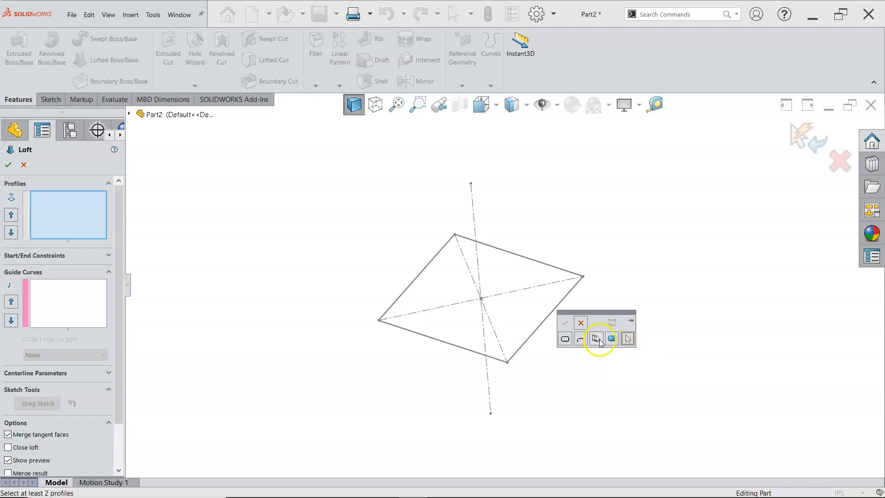
{"action": "left_click", "coordinate": [596, 340]}
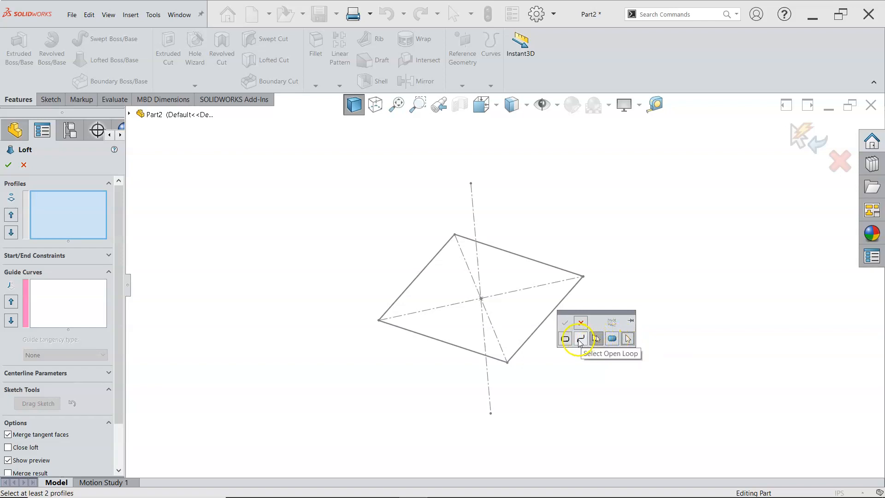
{"action": "left_click", "coordinate": [582, 322]}
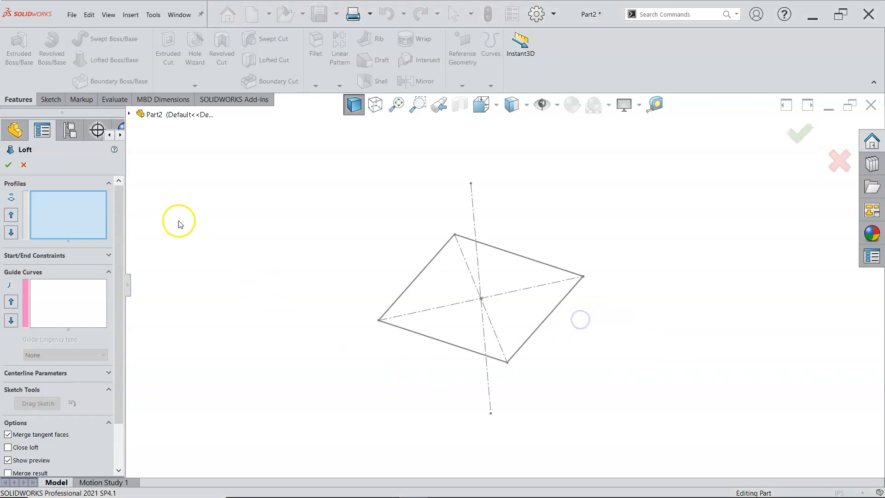
{"action": "left_click", "coordinate": [24, 165]}
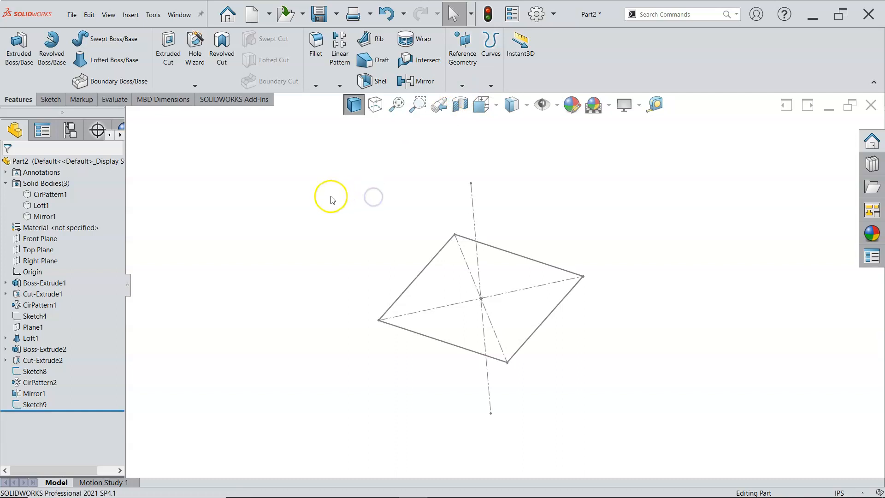
Step: On the Front Plane, sketch a point at each outer end of the vertical centerlines and close the sketch
{"action": "left_click", "coordinate": [46, 239]}
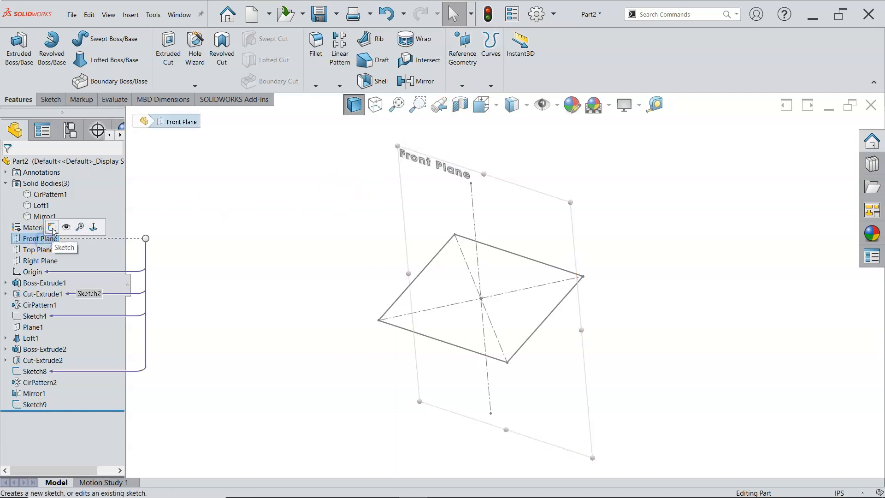
{"action": "left_click", "coordinate": [51, 225]}
{"action": "left_click", "coordinate": [164, 82]}
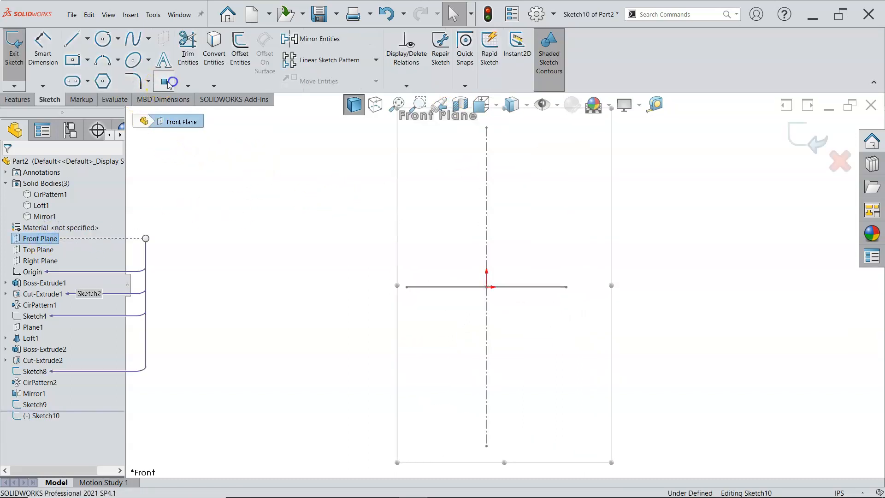
{"action": "left_click", "coordinate": [486, 127]}
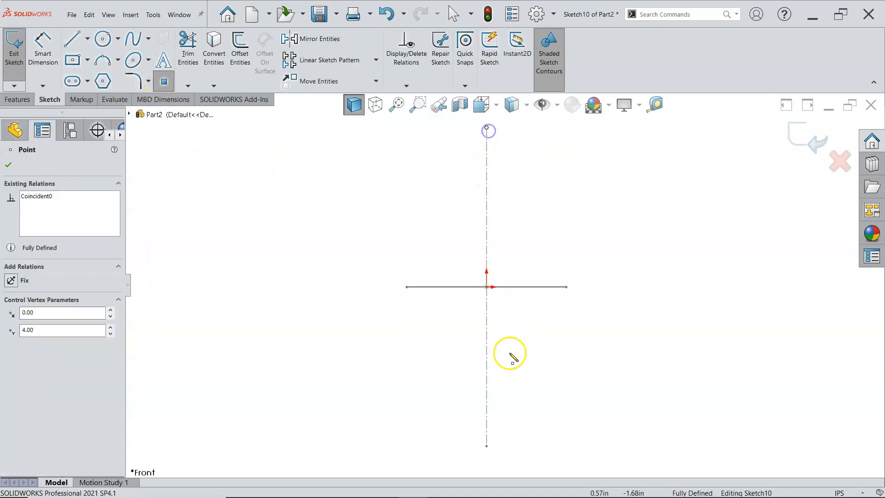
{"action": "left_click", "coordinate": [487, 446]}
{"action": "right_click", "coordinate": [562, 160]}
{"action": "left_click", "coordinate": [597, 171]}
{"action": "mouse_move", "coordinate": [577, 174]}
{"action": "middle_mouse_down"}
{"action": "mouse_move", "coordinate": [533, 217]}
{"action": "mouse_move", "coordinate": [538, 241]}
{"action": "middle_mouse_up"}
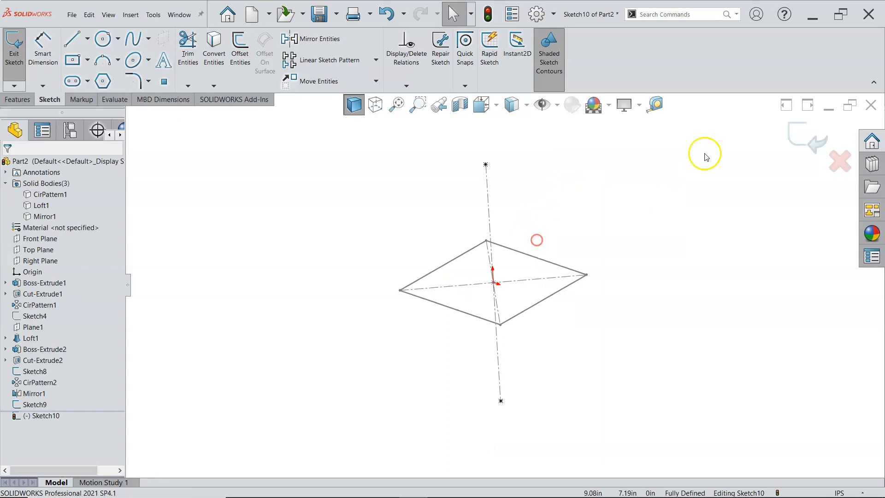
{"action": "left_click", "coordinate": [783, 138]}
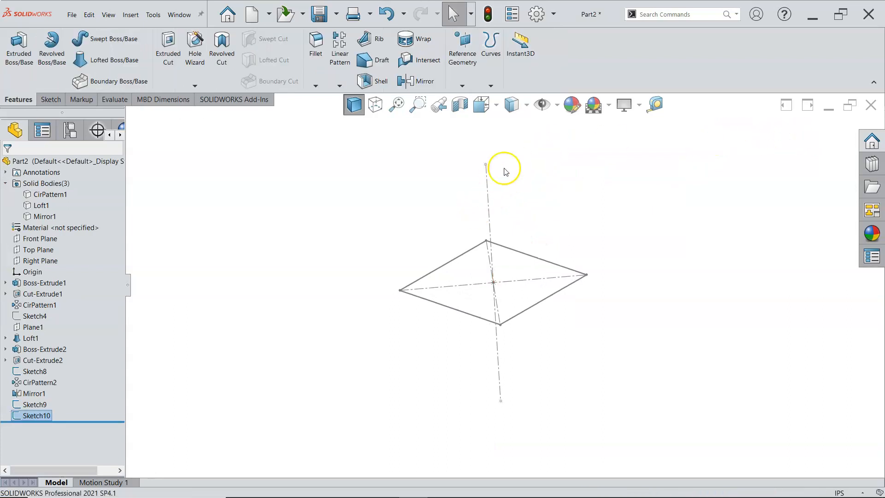
Step: Hide the vertical centerline sketch, Sketch8
{"action": "right_click", "coordinate": [37, 404]}
{"action": "left_click", "coordinate": [167, 391]}
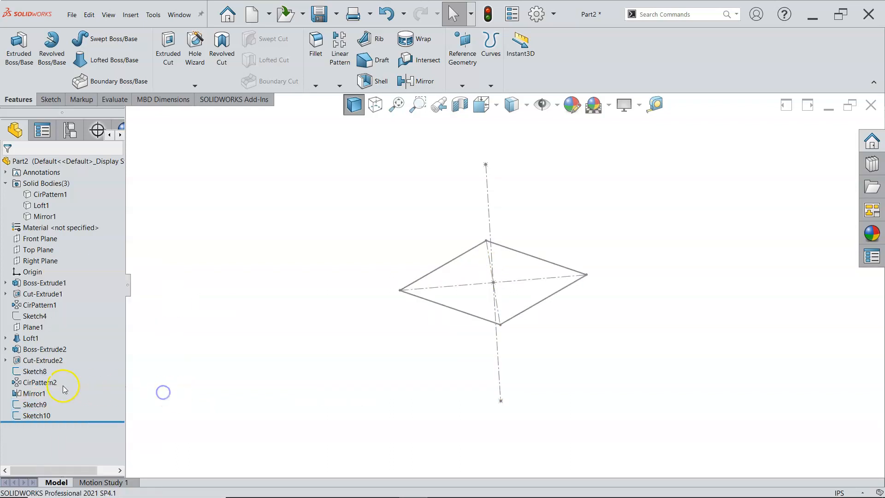
{"action": "right_click", "coordinate": [42, 371]}
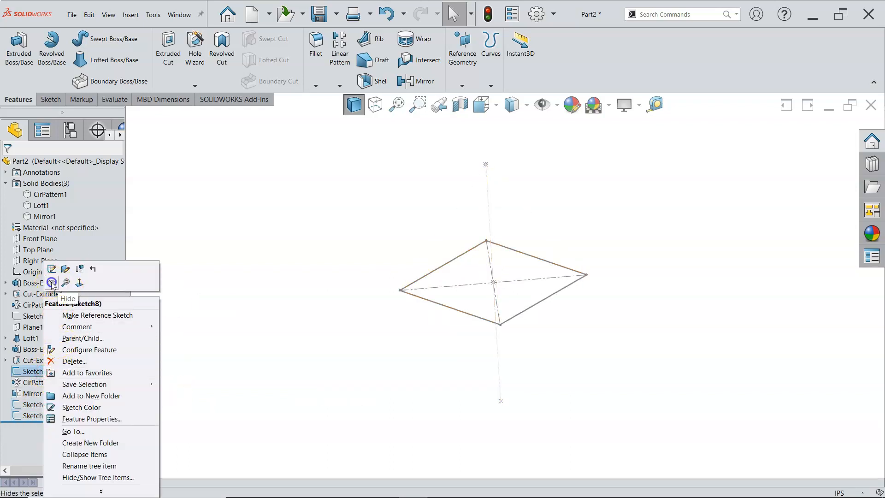
{"action": "left_click", "coordinate": [230, 310]}
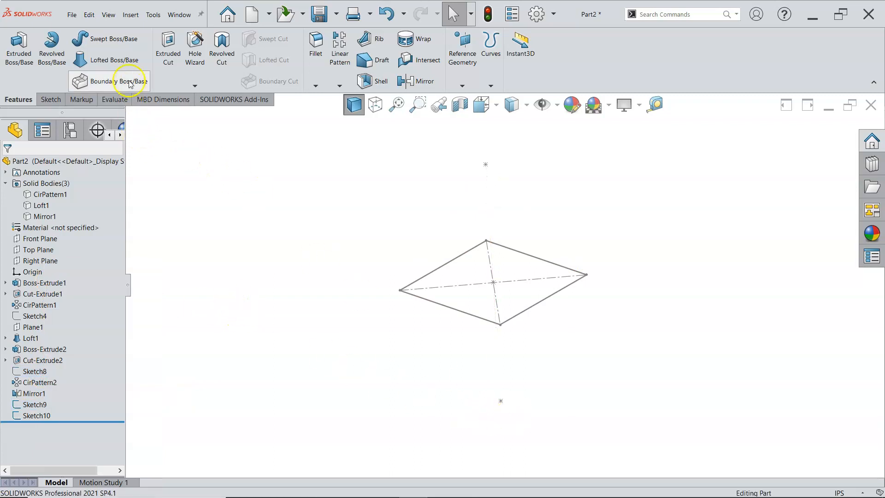
Step: Loft a solid from the lower point through the square to the upper point
{"action": "left_click", "coordinate": [115, 60]}
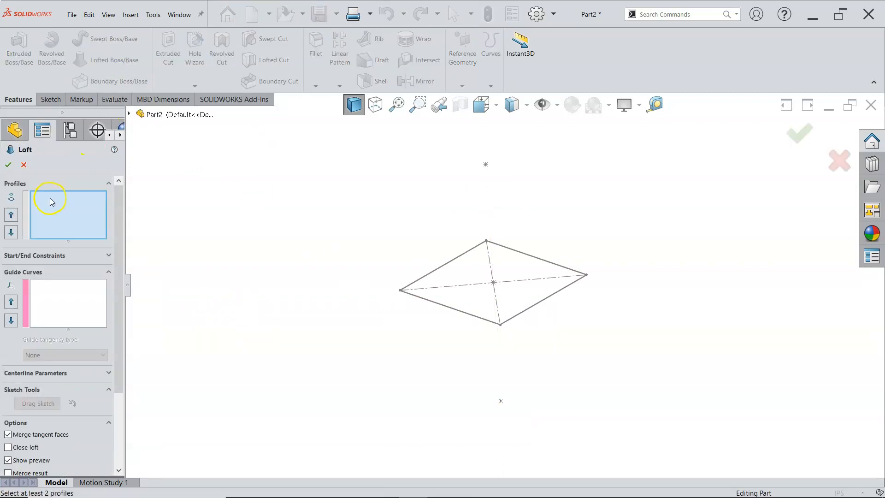
{"action": "left_click", "coordinate": [501, 401]}
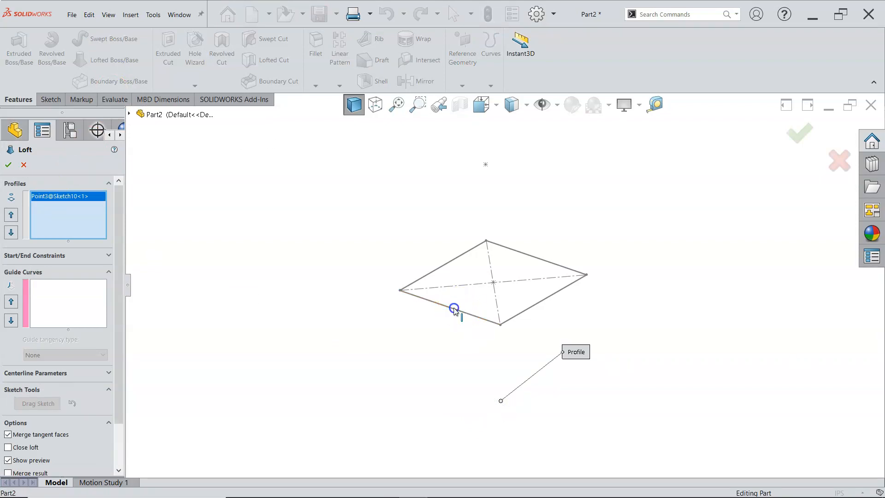
{"action": "left_click", "coordinate": [455, 310]}
{"action": "left_click", "coordinate": [486, 164]}
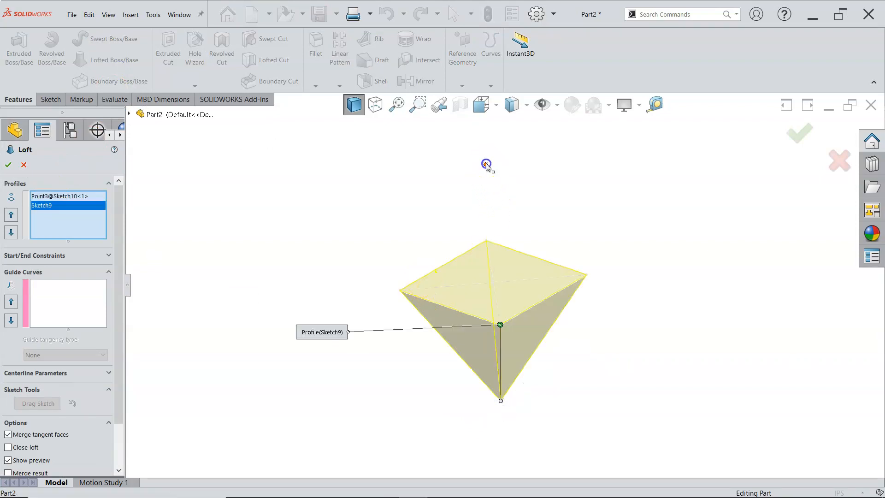
{"action": "mouse_move", "coordinate": [308, 212]}
{"action": "middle_mouse_down"}
{"action": "mouse_move", "coordinate": [311, 219]}
{"action": "mouse_move", "coordinate": [325, 184]}
{"action": "mouse_move", "coordinate": [358, 157]}
{"action": "mouse_move", "coordinate": [496, 176]}
{"action": "mouse_move", "coordinate": [427, 181]}
{"action": "mouse_move", "coordinate": [428, 206]}
{"action": "mouse_move", "coordinate": [441, 203]}
{"action": "mouse_move", "coordinate": [433, 172]}
{"action": "mouse_move", "coordinate": [407, 184]}
{"action": "mouse_move", "coordinate": [405, 233]}
{"action": "middle_mouse_up"}
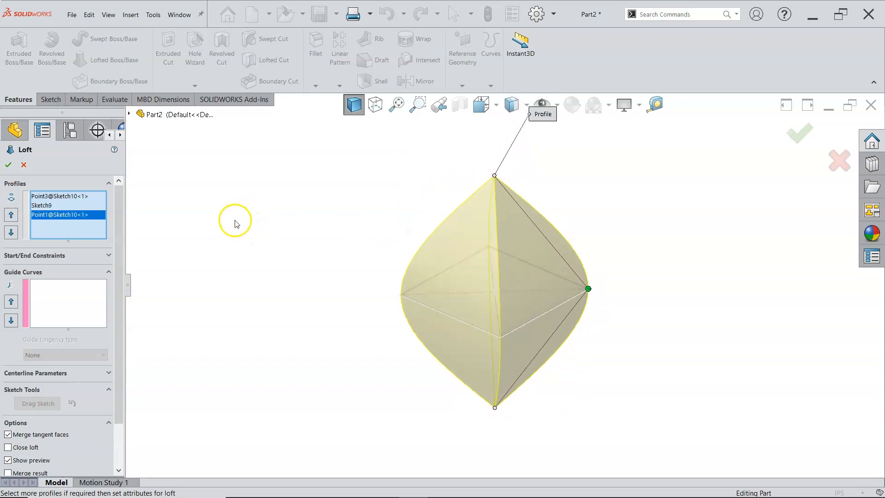
{"action": "left_click", "coordinate": [10, 164]}
{"action": "middle_click_drag", "start_coordinate": [322, 161], "coordinate": [417, 175]}
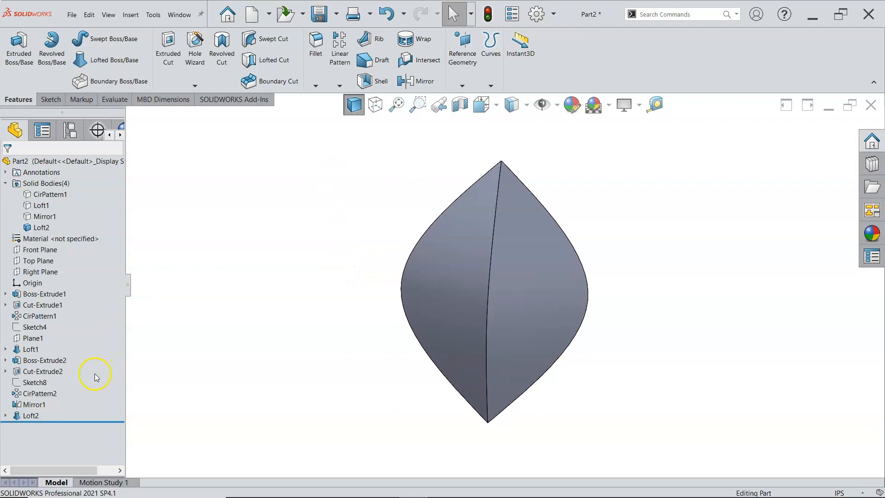
Step: Reopen the square profile sketch of the new loft for editing
{"action": "left_click", "coordinate": [37, 382]}
{"action": "mouse_move", "coordinate": [192, 389]}
{"action": "middle_mouse_down"}
{"action": "mouse_move", "coordinate": [156, 389]}
{"action": "mouse_move", "coordinate": [157, 413]}
{"action": "middle_mouse_up"}
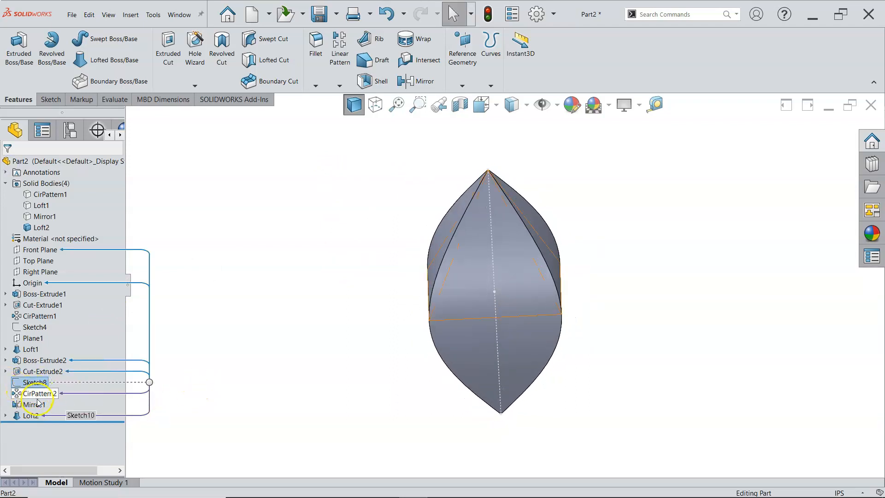
{"action": "left_click", "coordinate": [7, 416]}
{"action": "left_click", "coordinate": [38, 426]}
{"action": "middle_click_drag", "start_coordinate": [204, 372], "coordinate": [213, 347]}
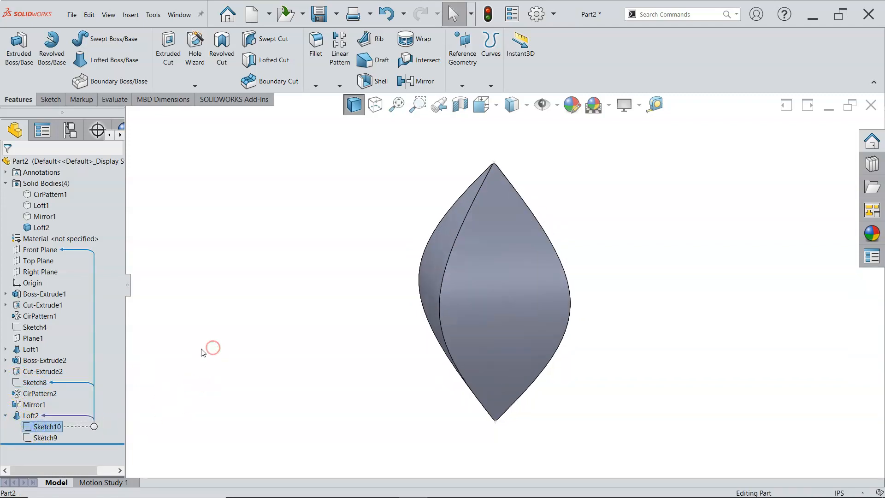
{"action": "key", "text": "ctrl+7"}
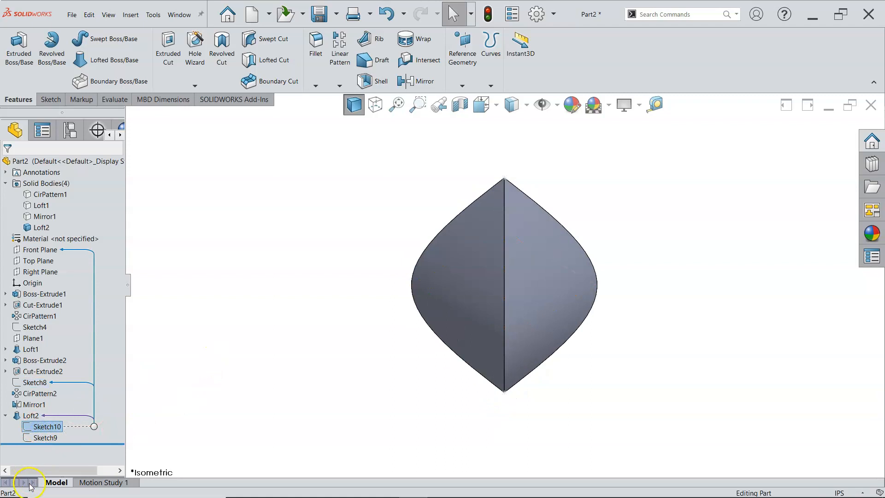
{"action": "left_click", "coordinate": [44, 438]}
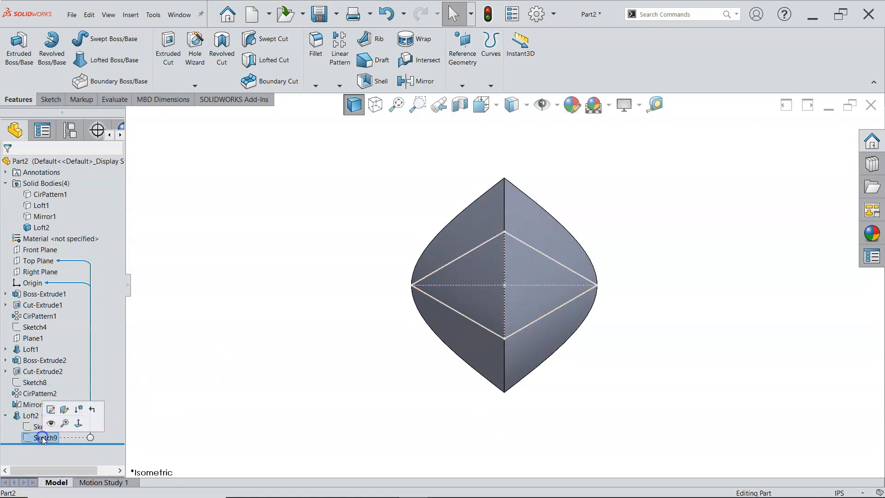
{"action": "left_click", "coordinate": [50, 409]}
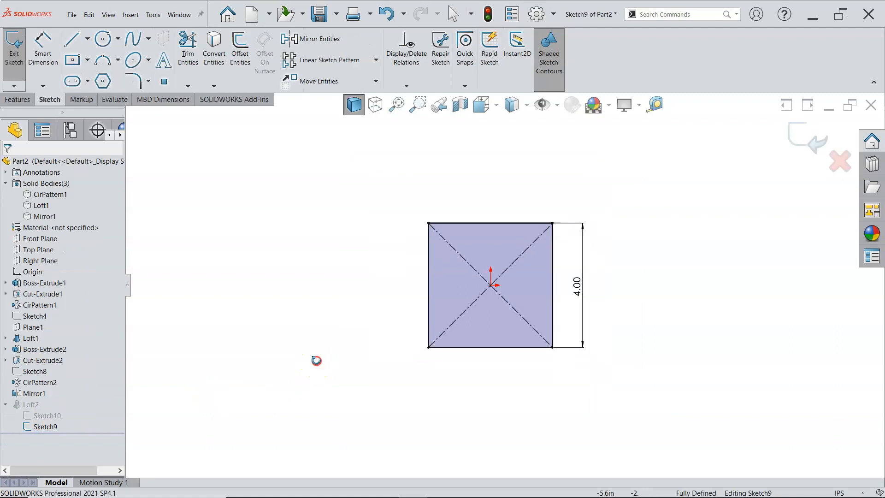
Step: Delete the Horizontal relation from the upper edge of the square profile
{"action": "scroll", "coordinate": [529, 296], "scroll_direction": "down", "scroll_amount": 1}
{"action": "left_click", "coordinate": [509, 312]}
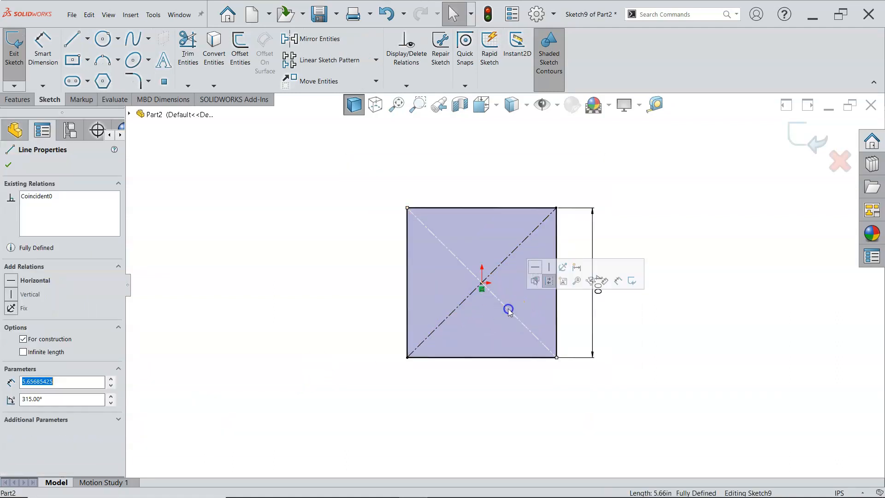
{"action": "left_click", "coordinate": [504, 260]}
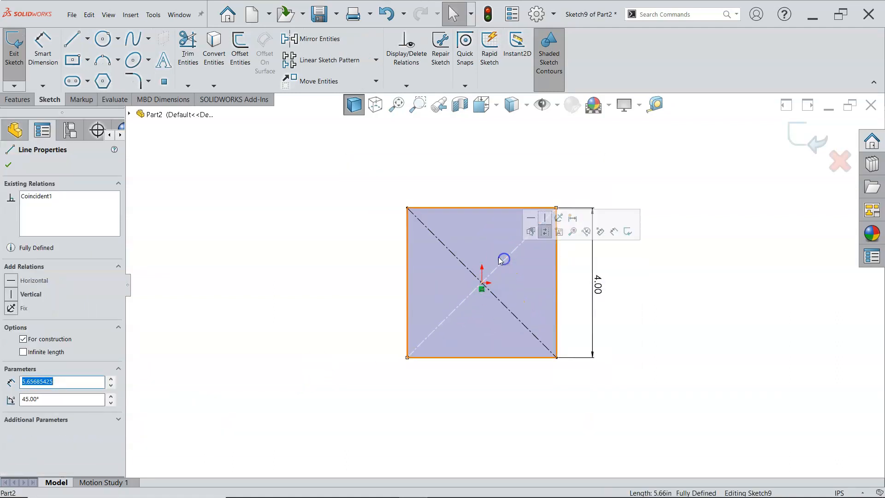
{"action": "left_click", "coordinate": [482, 207]}
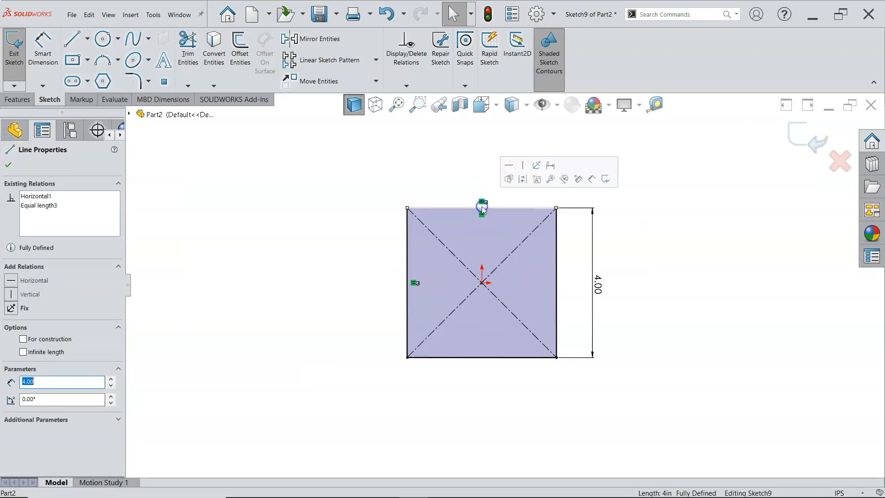
{"action": "left_click", "coordinate": [52, 198]}
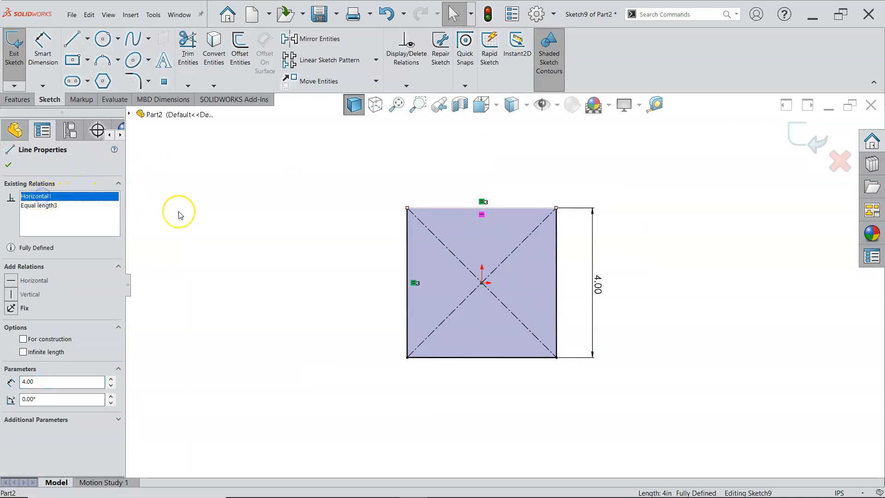
{"action": "key", "text": "Delete"}
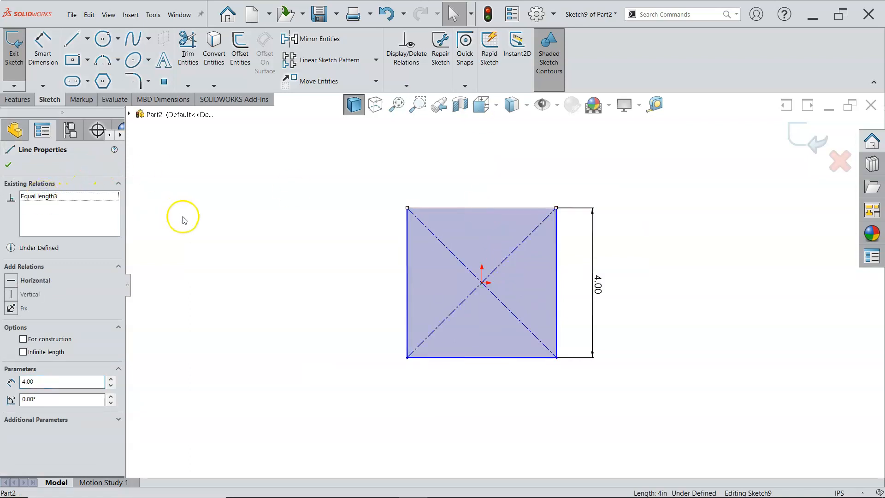
Step: Delete the vertical and horizontal relations from the square's left, lower and right edges, then test-move a corner and undo the move
{"action": "left_click", "coordinate": [406, 290]}
{"action": "left_click", "coordinate": [25, 196]}
{"action": "key", "text": "Delete"}
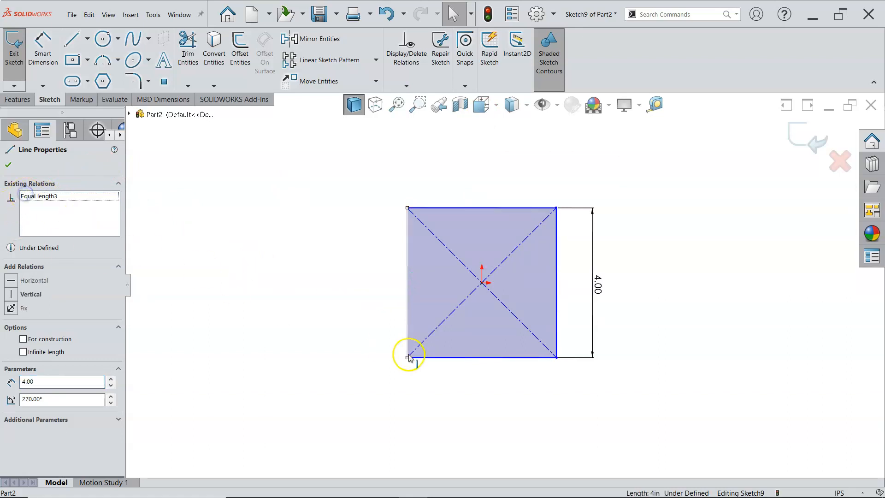
{"action": "left_click", "coordinate": [452, 357]}
{"action": "left_click", "coordinate": [35, 196]}
{"action": "key", "text": "Delete"}
{"action": "left_click", "coordinate": [556, 303]}
{"action": "left_click", "coordinate": [39, 198]}
{"action": "key", "text": "Delete"}
{"action": "mouse_move", "coordinate": [559, 363]}
{"action": "left_mouse_down"}
{"action": "mouse_move", "coordinate": [585, 310]}
{"action": "mouse_move", "coordinate": [555, 351]}
{"action": "left_mouse_up"}
{"action": "key", "text": "ctrl+z"}
Step: Make the square's lower and left edges perpendicular
{"action": "left_click", "coordinate": [456, 356]}
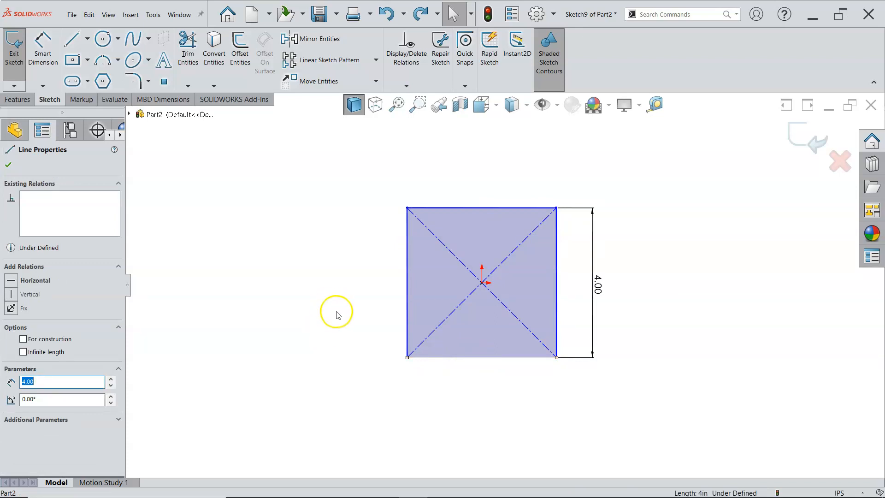
{"action": "left_click", "coordinate": [336, 315]}
{"action": "left_click", "coordinate": [431, 358]}
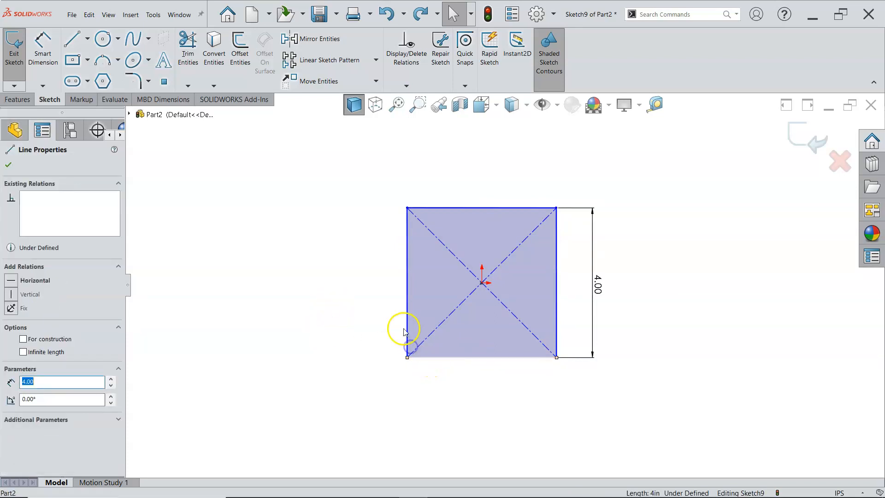
{"action": "left_click", "coordinate": [407, 326], "text": "ctrl"}
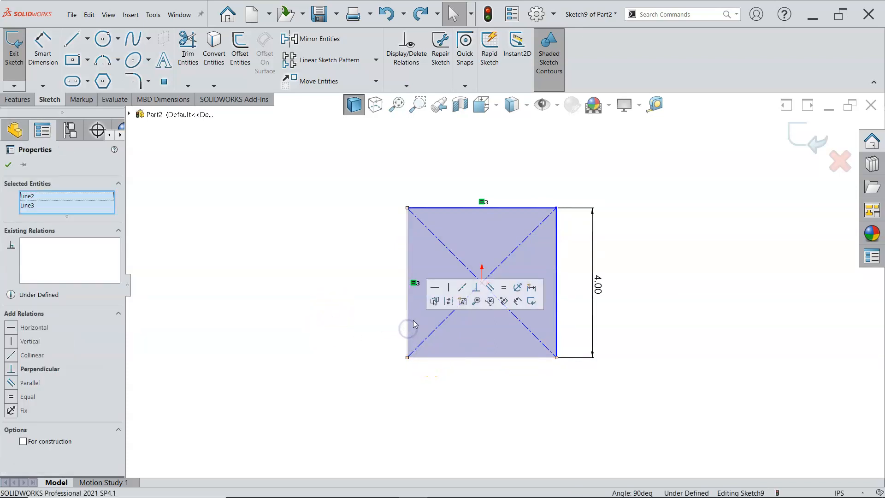
{"action": "left_click", "coordinate": [476, 287]}
{"action": "left_click", "coordinate": [343, 248]}
Step: Make the square's upper and right edges perpendicular
{"action": "left_click", "coordinate": [526, 208]}
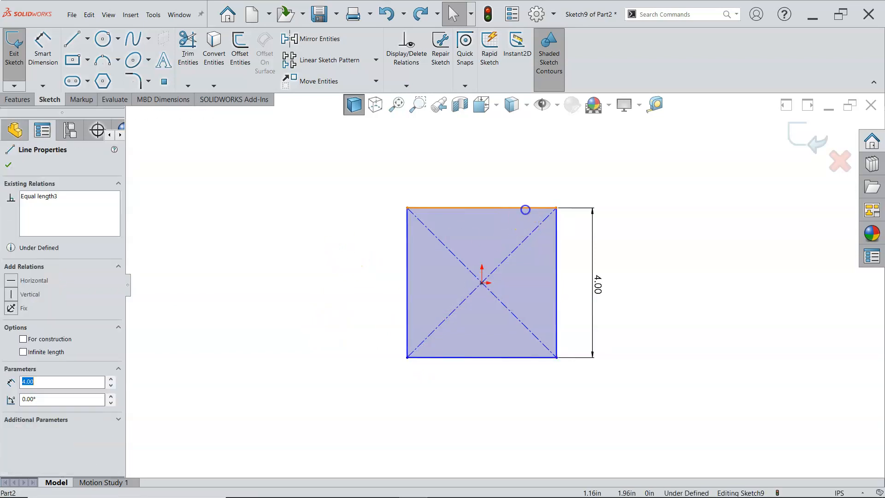
{"action": "left_click", "coordinate": [555, 243], "text": "ctrl"}
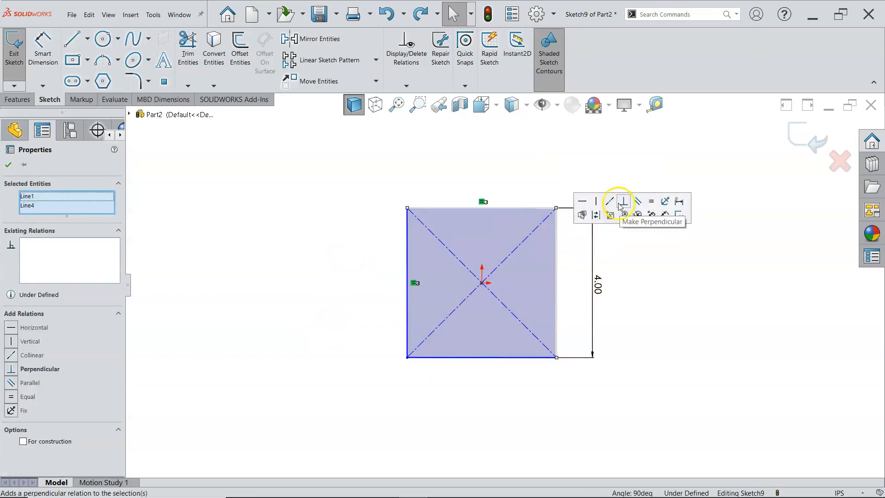
{"action": "left_click", "coordinate": [620, 203]}
Step: Make the square's upper and left edges perpendicular
{"action": "left_click", "coordinate": [458, 210], "text": "ctrl"}
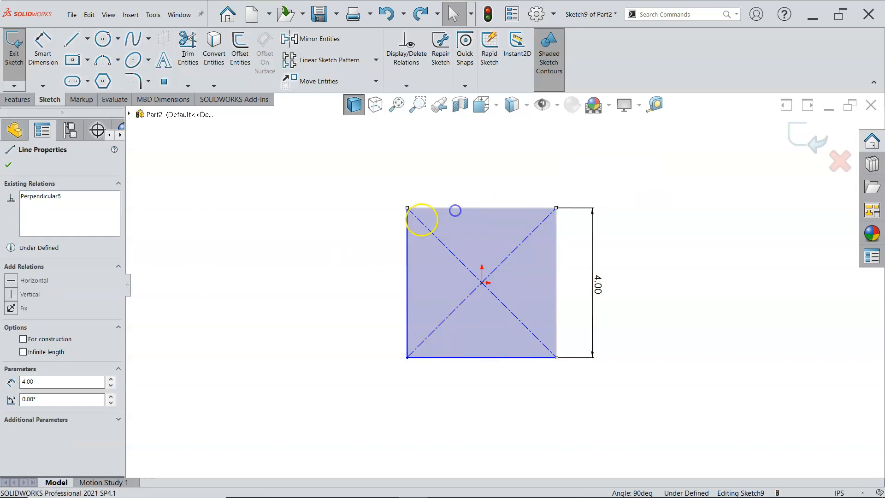
{"action": "left_click", "coordinate": [408, 236], "text": "ctrl"}
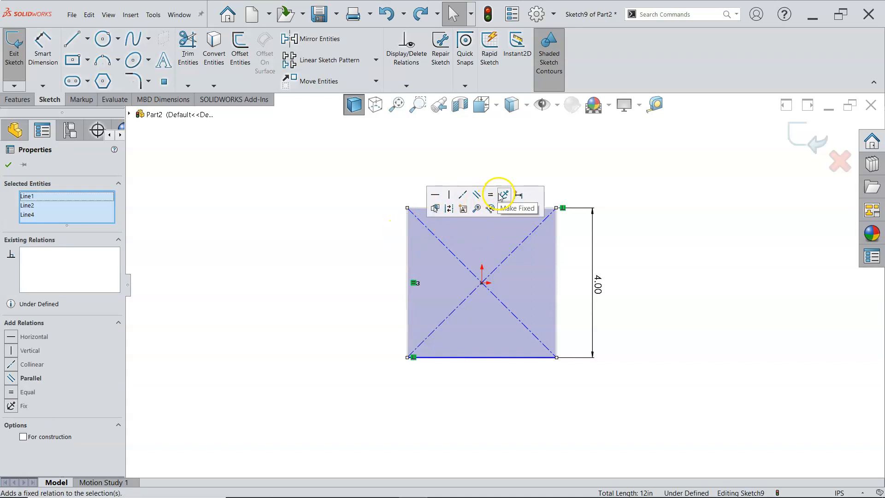
{"action": "left_click", "coordinate": [413, 199]}
{"action": "left_click", "coordinate": [416, 208]}
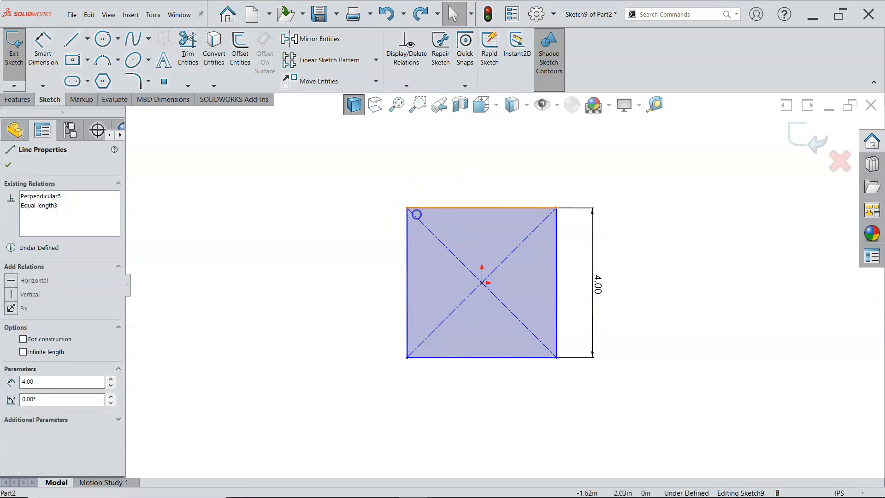
{"action": "left_click", "coordinate": [405, 241], "text": "ctrl"}
{"action": "left_click", "coordinate": [475, 199]}
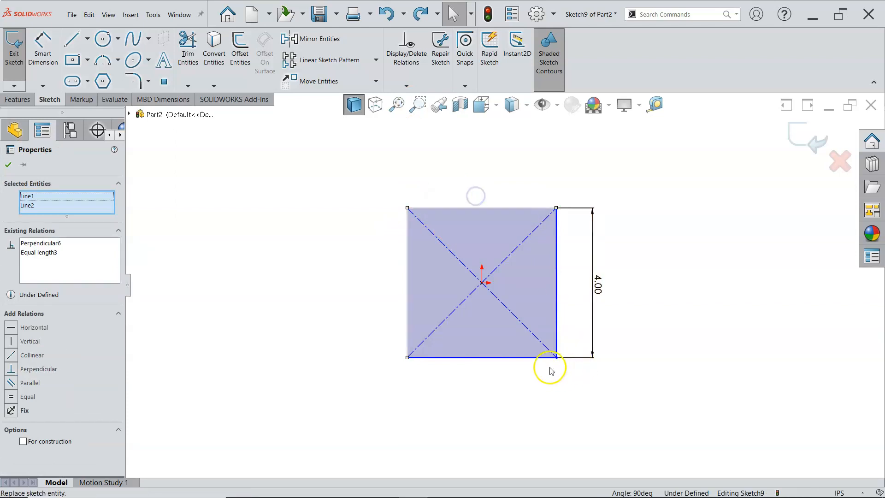
Step: Rotate the square about its center into a diamond, make one construction diagonal horizontal and close the sketch
{"action": "mouse_move", "coordinate": [556, 357]}
{"action": "left_mouse_down"}
{"action": "mouse_move", "coordinate": [587, 346]}
{"action": "mouse_move", "coordinate": [599, 287]}
{"action": "mouse_move", "coordinate": [497, 211]}
{"action": "mouse_move", "coordinate": [509, 200]}
{"action": "mouse_move", "coordinate": [581, 286]}
{"action": "left_mouse_up"}
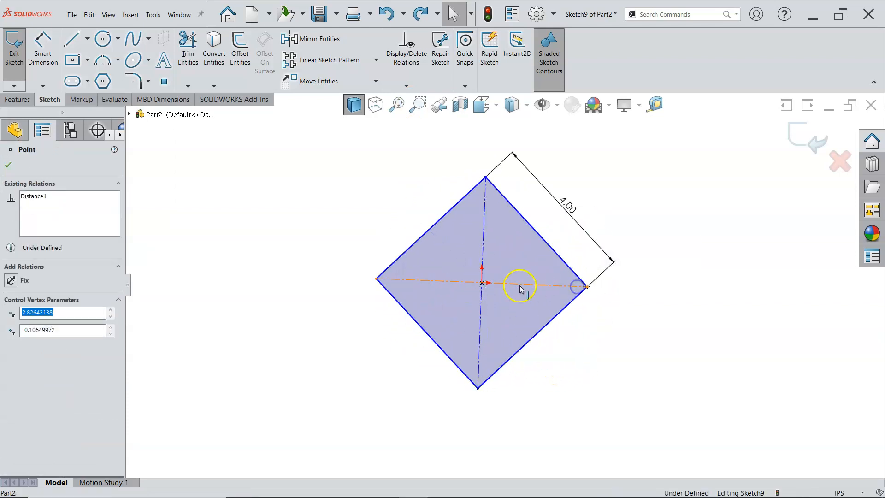
{"action": "left_click", "coordinate": [520, 286]}
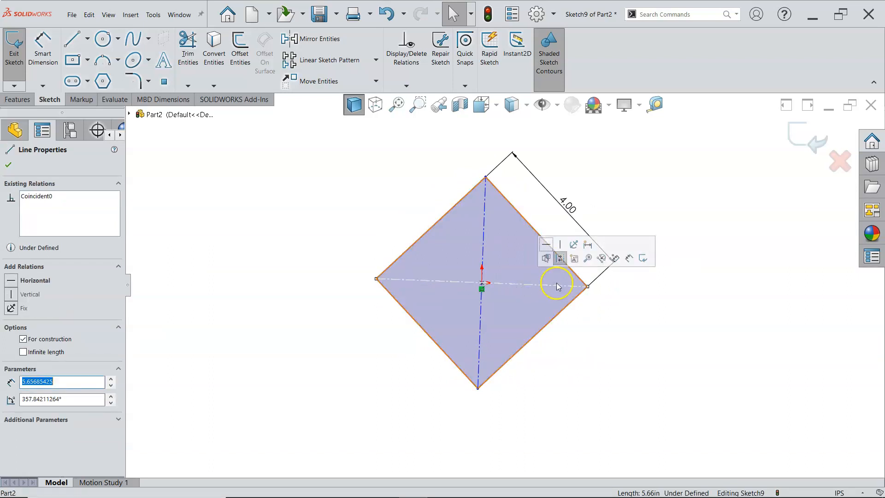
{"action": "left_click", "coordinate": [546, 244]}
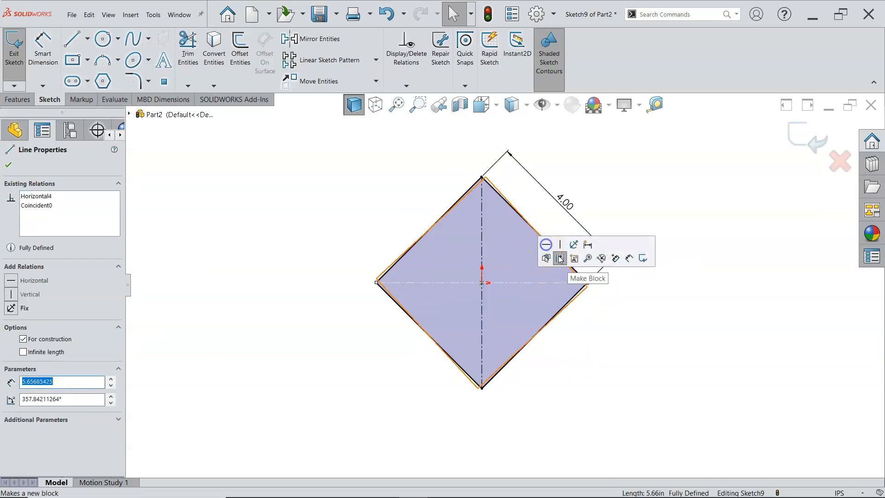
{"action": "left_click", "coordinate": [668, 290]}
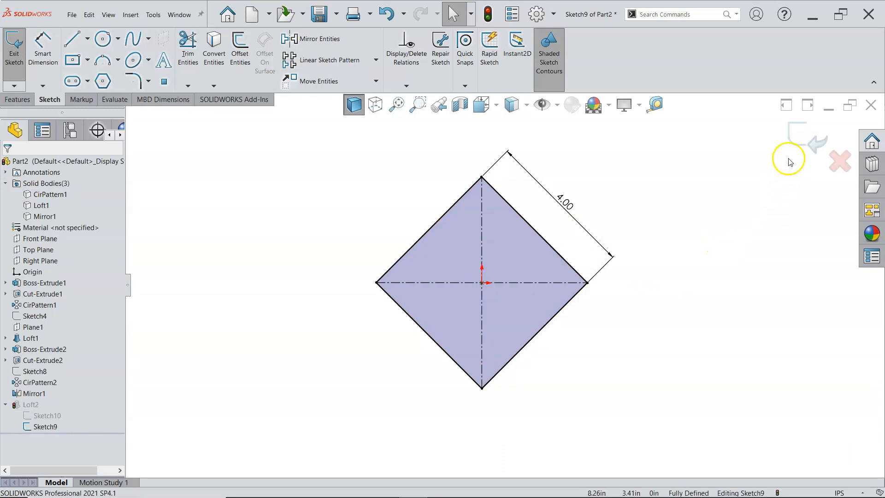
{"action": "left_click", "coordinate": [801, 136]}
{"action": "middle_click_drag", "start_coordinate": [698, 253], "coordinate": [700, 175]}
{"action": "middle_click_drag", "start_coordinate": [365, 290], "coordinate": [358, 322]}
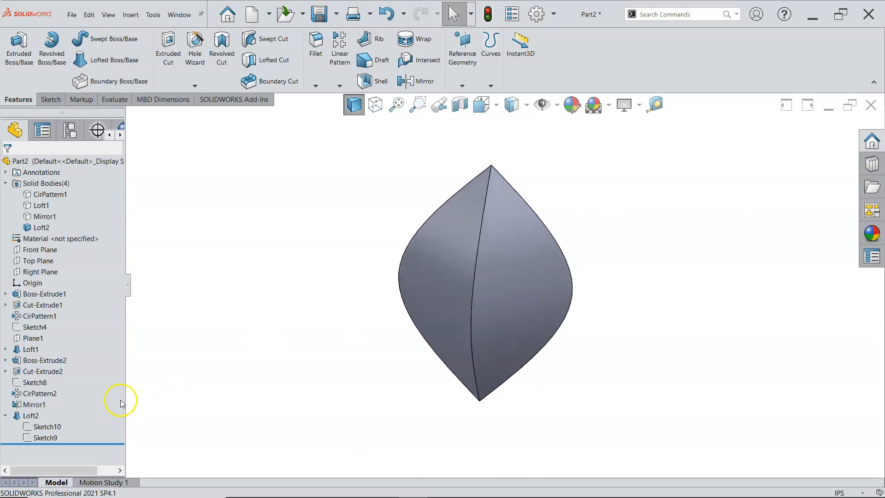
{"action": "left_click", "coordinate": [201, 393]}
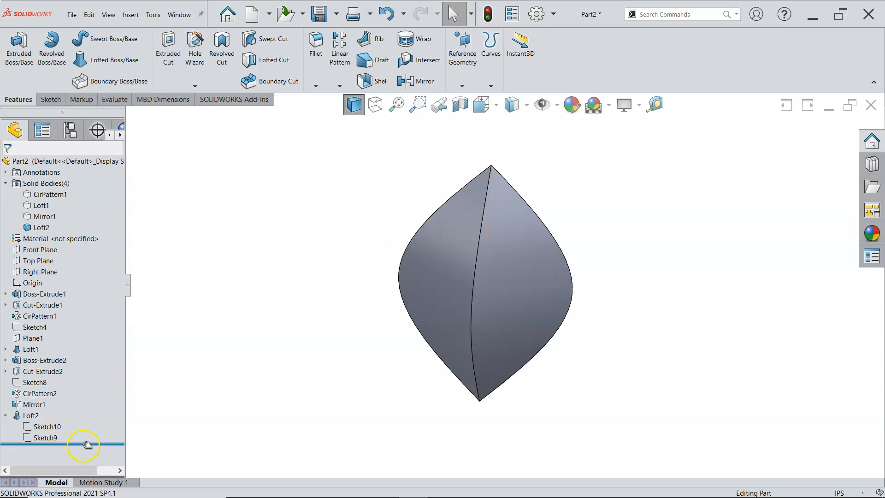
{"action": "left_click", "coordinate": [5, 415]}
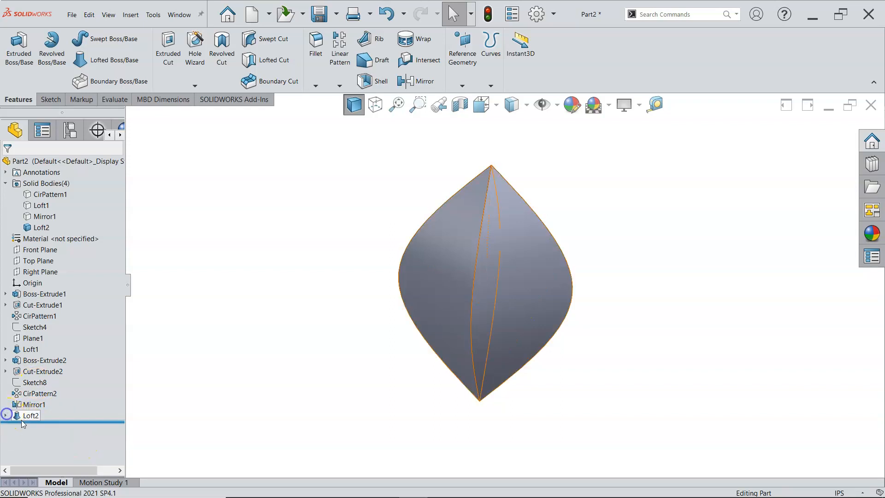
{"action": "left_click_drag", "start_coordinate": [78, 422], "coordinate": [78, 399]}
{"action": "left_click", "coordinate": [38, 239]}
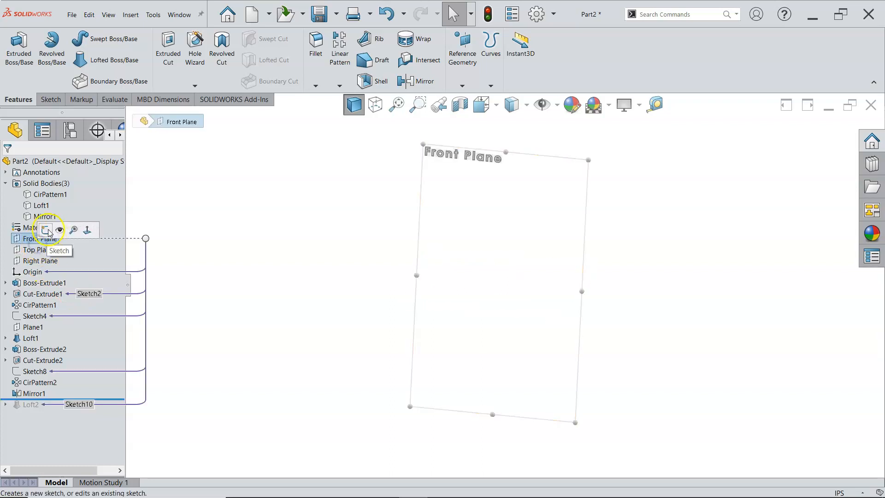
{"action": "left_click", "coordinate": [50, 231]}
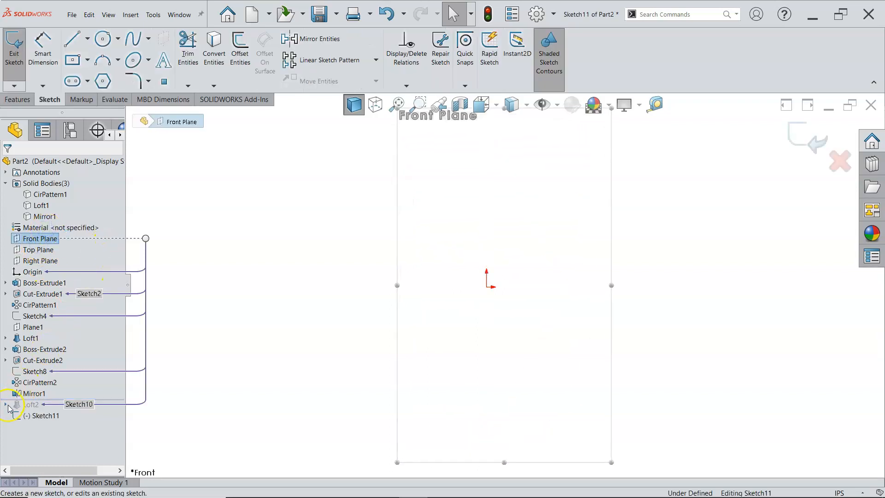
{"action": "left_click", "coordinate": [250, 306]}
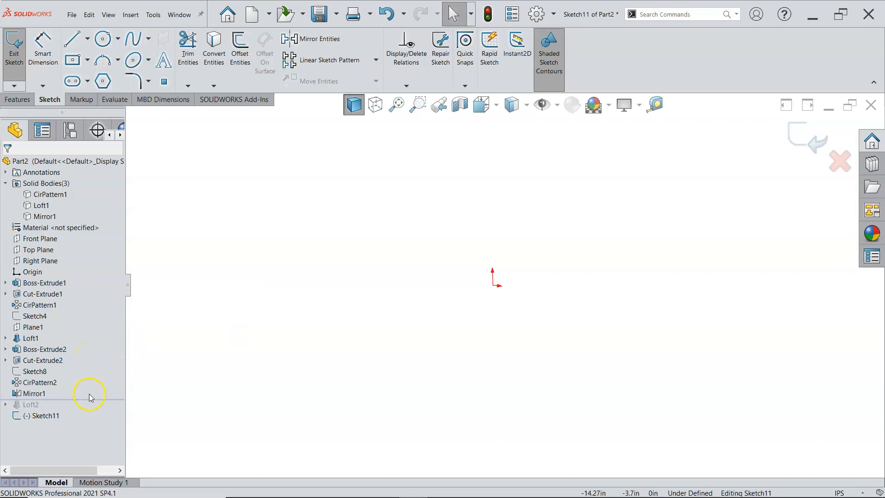
{"action": "left_click", "coordinate": [840, 162]}
{"action": "left_click", "coordinate": [435, 262]}
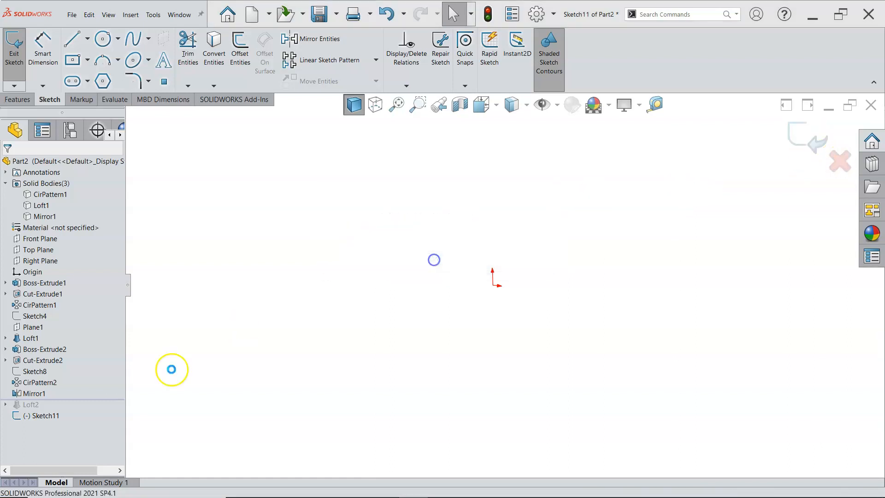
{"action": "left_click_drag", "start_coordinate": [70, 400], "coordinate": [193, 414]}
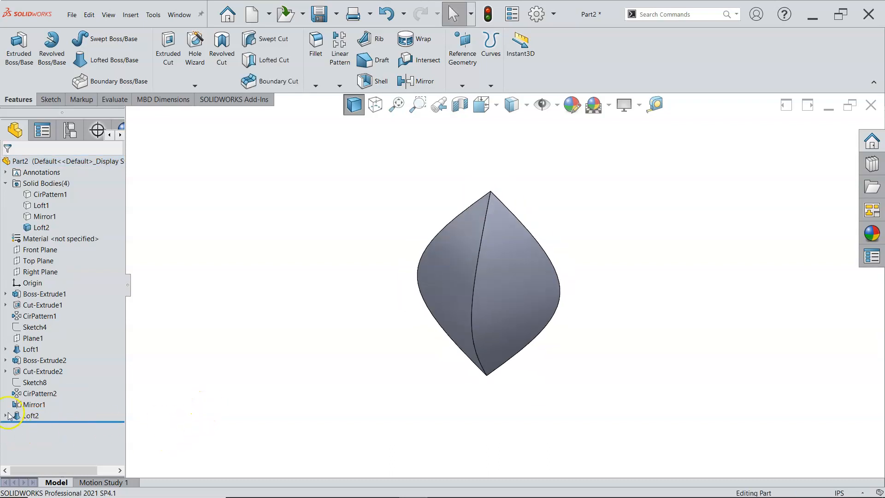
Step: Delete the Loft2 feature but keep its absorbed square and point sketches
{"action": "right_click", "coordinate": [26, 419]}
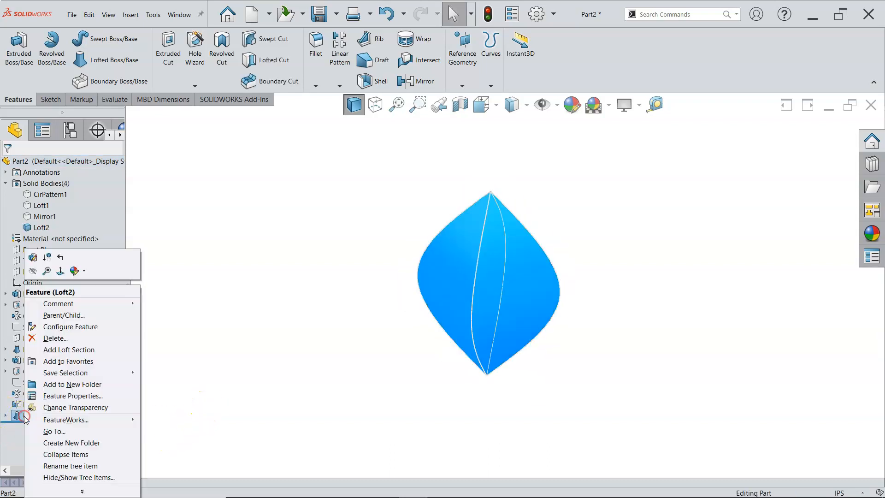
{"action": "left_click", "coordinate": [51, 338]}
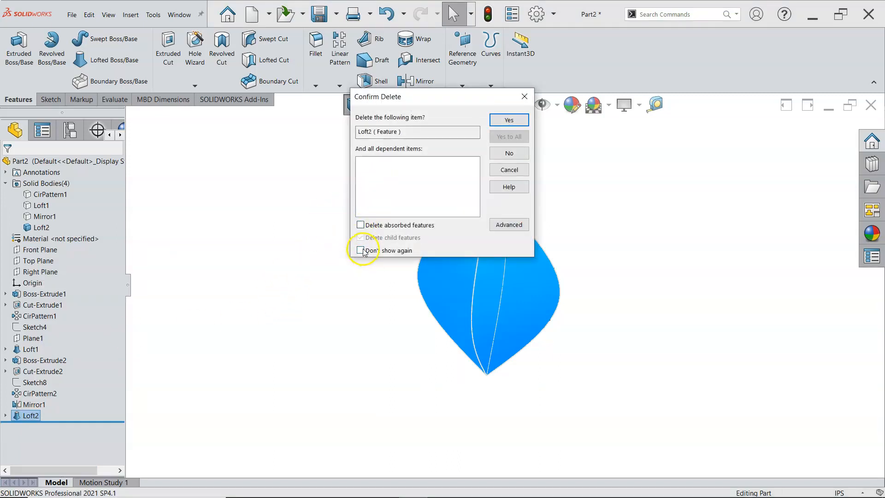
{"action": "left_click", "coordinate": [501, 121]}
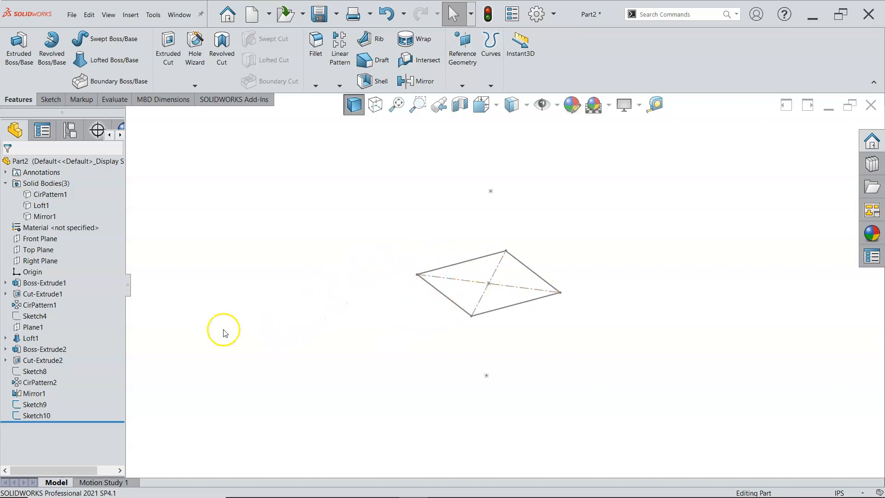
Step: Sketch a line on the Front Plane from the upper point to the square's right corner and close the sketch
{"action": "left_click", "coordinate": [42, 239]}
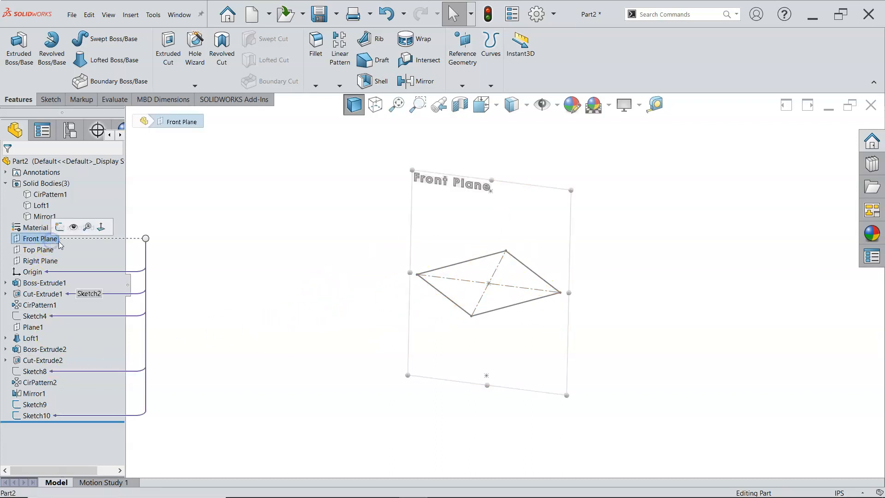
{"action": "left_click", "coordinate": [59, 227]}
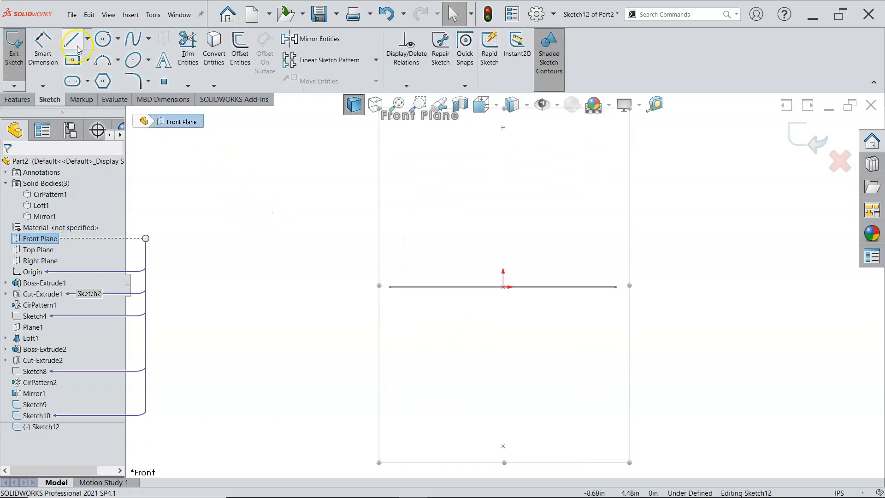
{"action": "left_click", "coordinate": [77, 46]}
{"action": "middle_click_drag", "start_coordinate": [515, 250], "coordinate": [485, 303]}
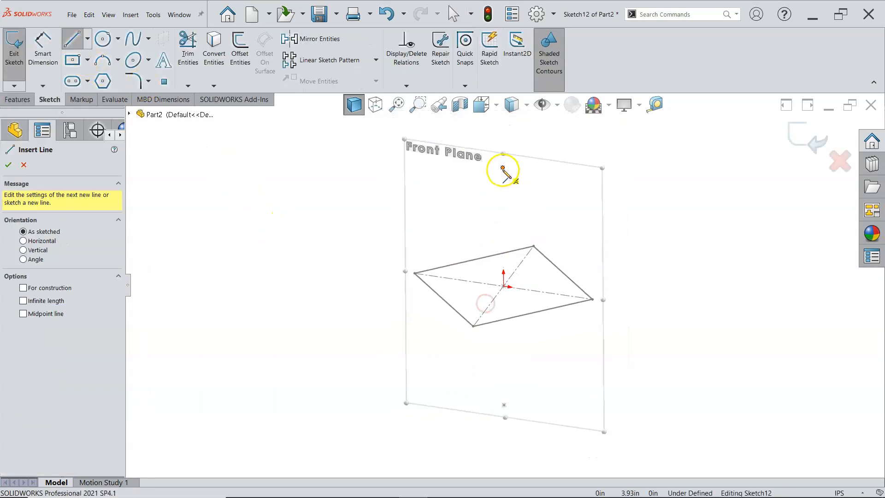
{"action": "left_click", "coordinate": [502, 169]}
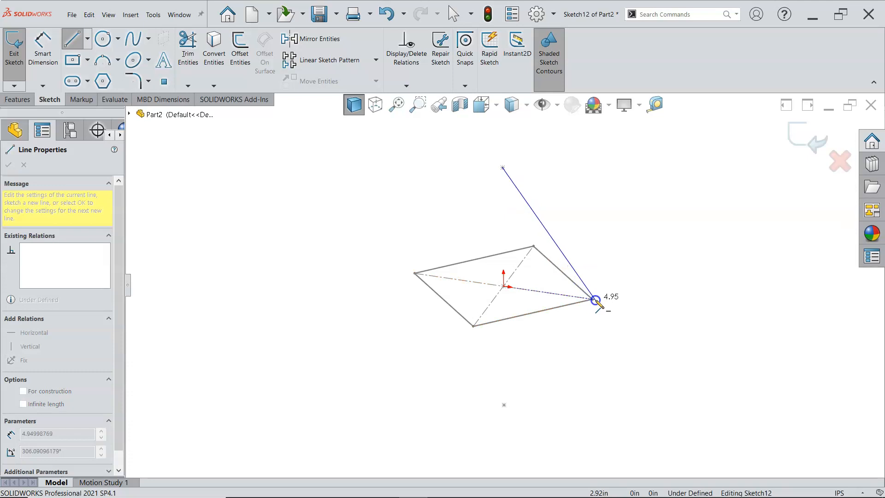
{"action": "left_click", "coordinate": [595, 299]}
{"action": "right_click", "coordinate": [616, 217]}
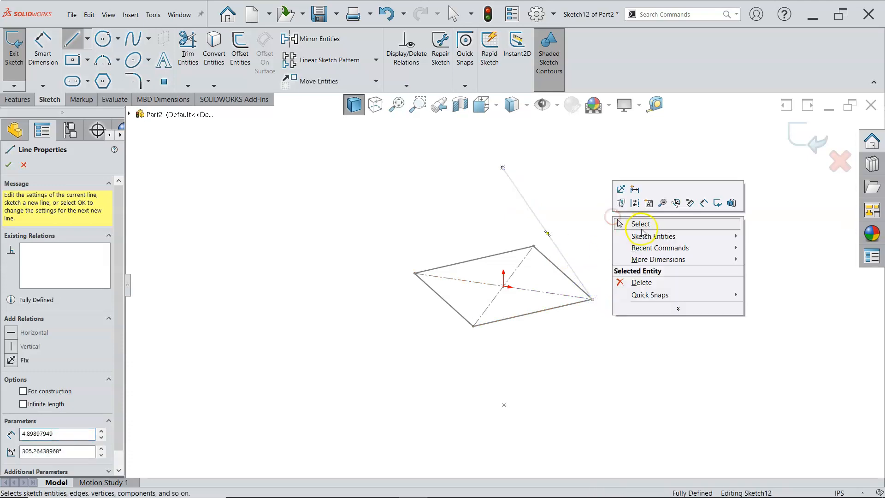
{"action": "left_click", "coordinate": [641, 229]}
{"action": "left_click", "coordinate": [790, 133]}
{"action": "middle_click_drag", "start_coordinate": [652, 195], "coordinate": [667, 147]}
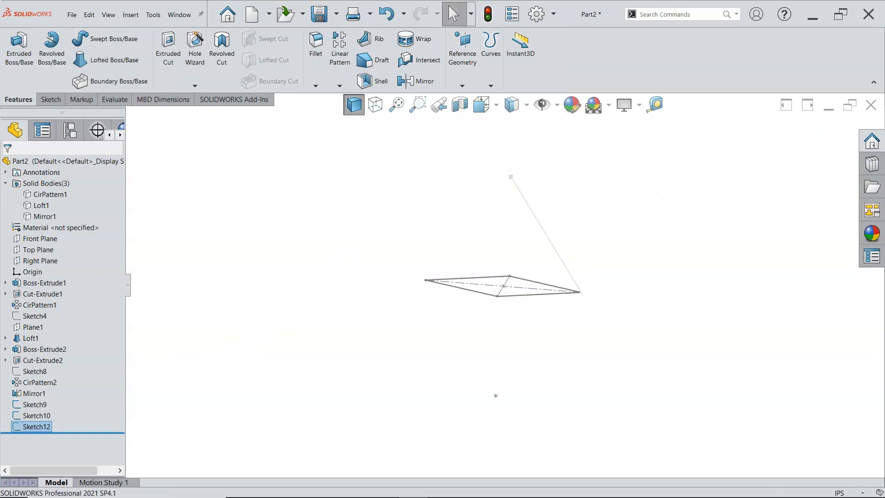
Step: Start a loft with the lower point, the square in Sketch9 and the upper point as profiles
{"action": "mouse_move", "coordinate": [187, 389]}
{"action": "middle_mouse_down"}
{"action": "mouse_move", "coordinate": [214, 395]}
{"action": "mouse_move", "coordinate": [201, 426]}
{"action": "middle_mouse_up"}
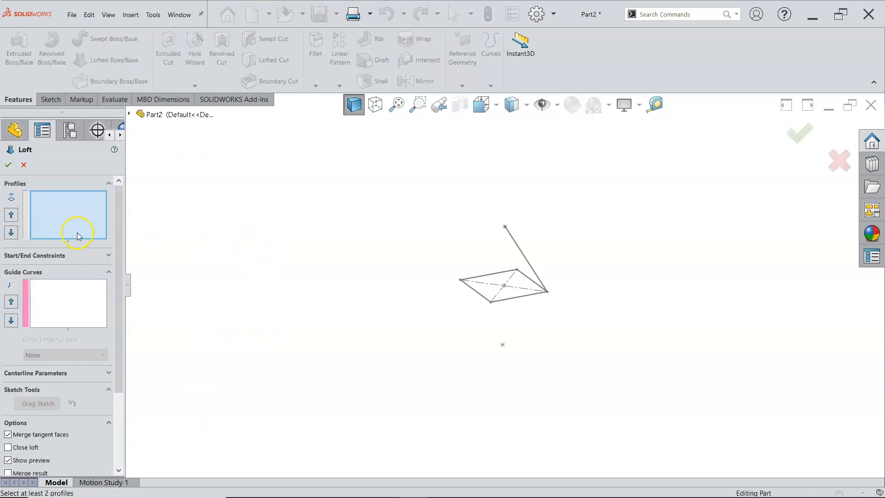
{"action": "left_click", "coordinate": [503, 345]}
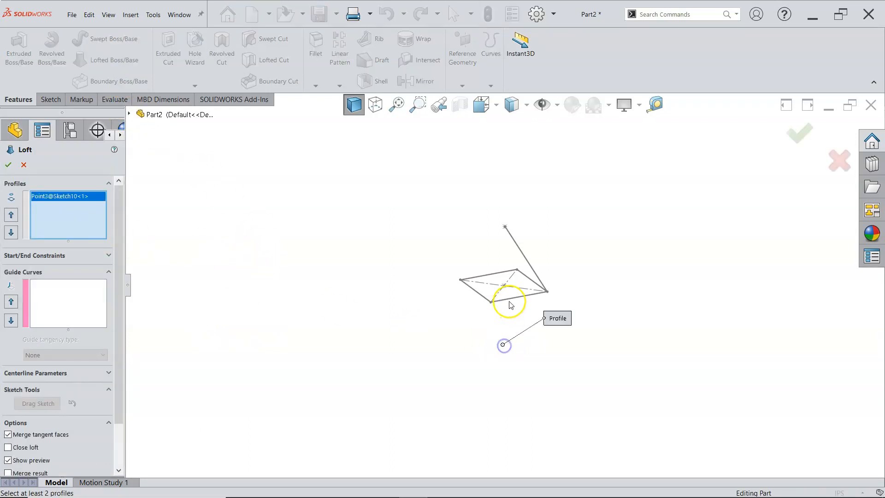
{"action": "left_click", "coordinate": [129, 113]}
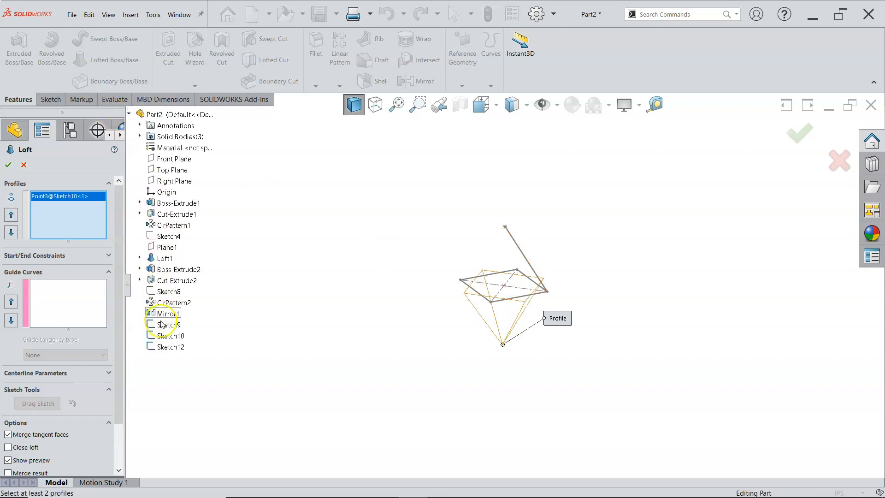
{"action": "left_click", "coordinate": [166, 329]}
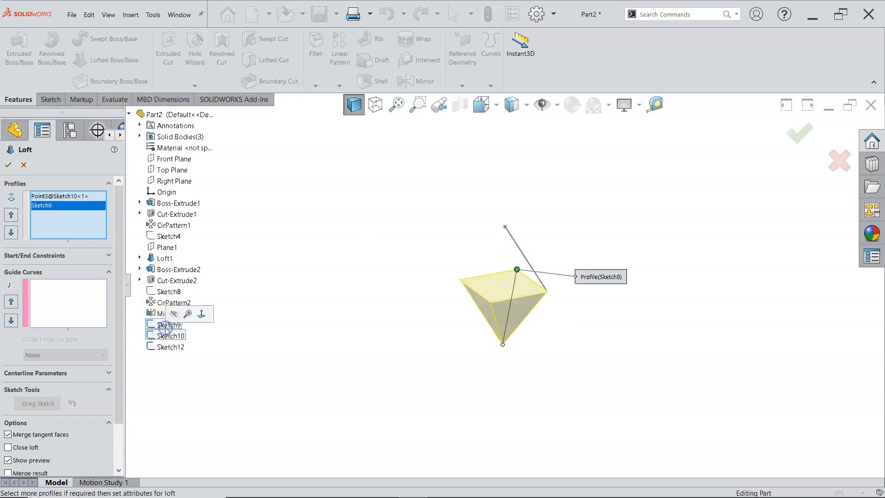
{"action": "left_click", "coordinate": [506, 227]}
{"action": "left_click", "coordinate": [443, 272]}
Step: Add the slanted line in Sketch12 as the loft's guide curve and try to build the loft through all three profiles
{"action": "left_click", "coordinate": [48, 312]}
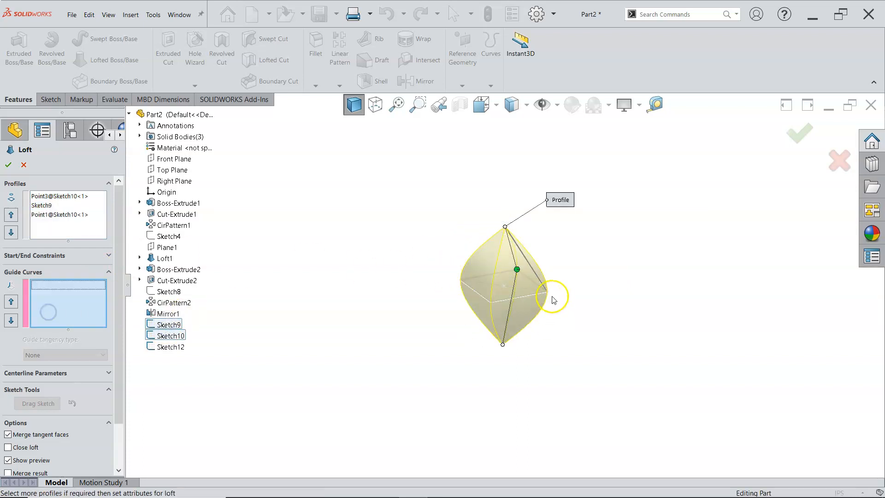
{"action": "scroll", "coordinate": [553, 296], "scroll_direction": "down", "scroll_amount": 3}
{"action": "left_click", "coordinate": [524, 258]}
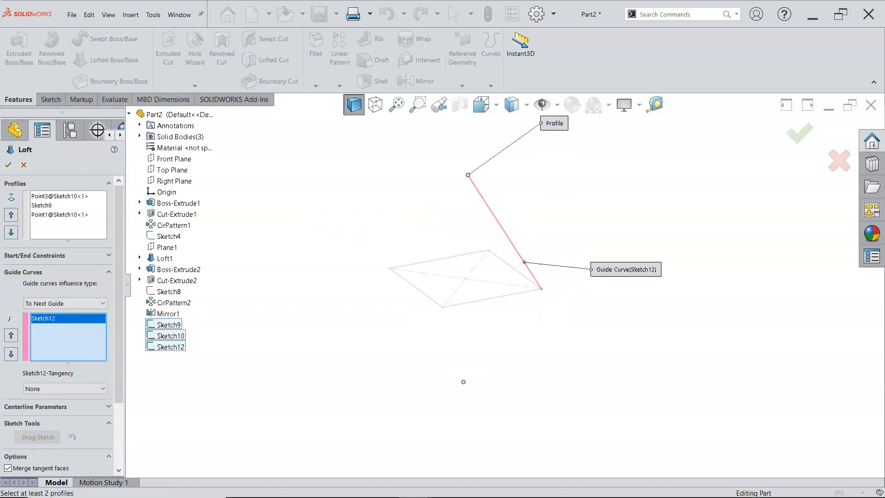
{"action": "left_click", "coordinate": [8, 164]}
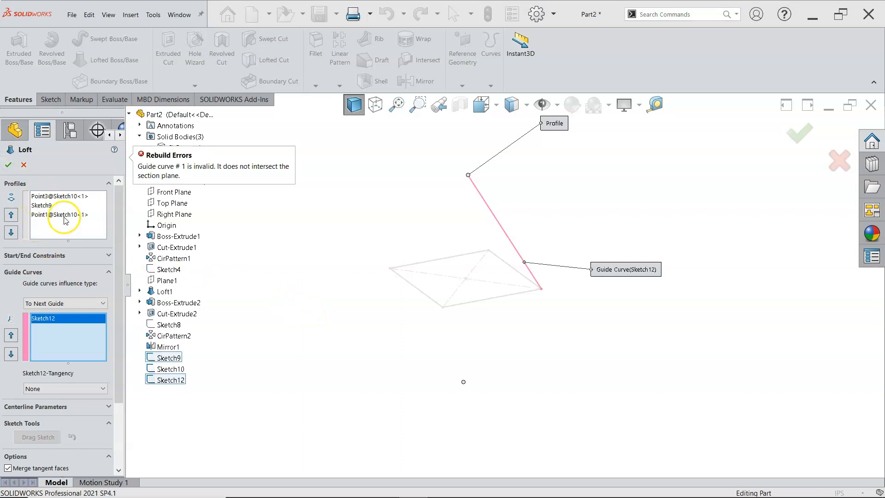
Step: Remove the lower point from the loft profiles and build the pyramid from the square to the upper point
{"action": "left_click", "coordinate": [56, 196]}
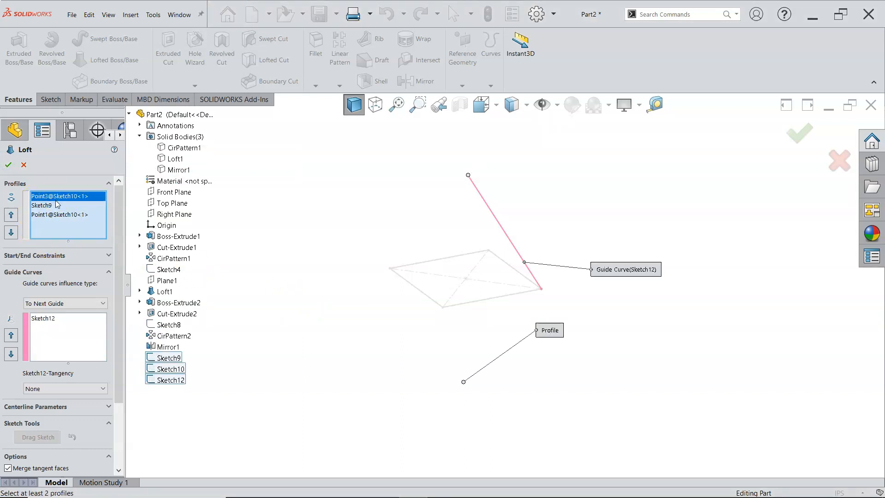
{"action": "key", "text": "Delete"}
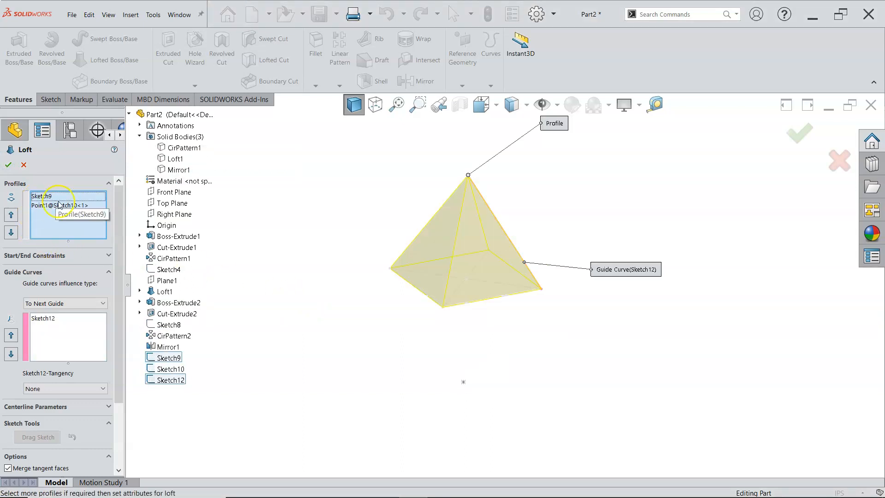
{"action": "left_click", "coordinate": [7, 163]}
Step: Mirror the Loft4 pyramid body about its square base face without merging the solids
{"action": "middle_click_drag", "start_coordinate": [470, 367], "coordinate": [472, 275]}
{"action": "left_click", "coordinate": [467, 275]}
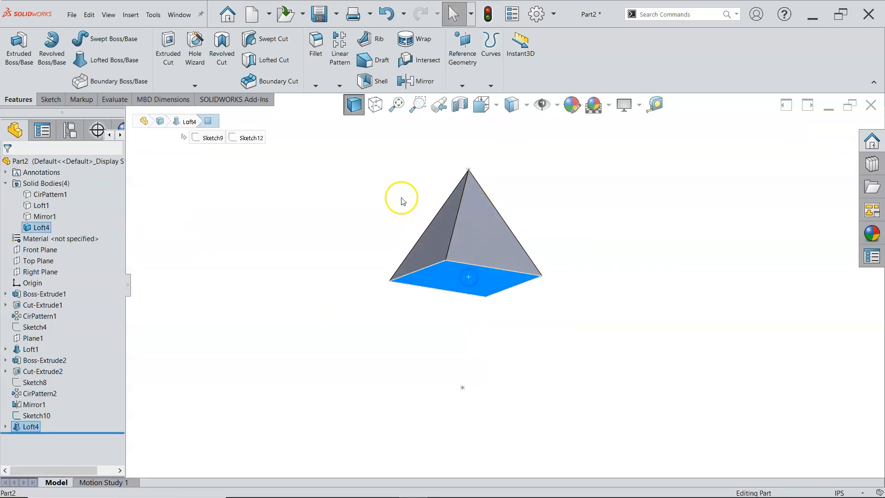
{"action": "left_click", "coordinate": [335, 86]}
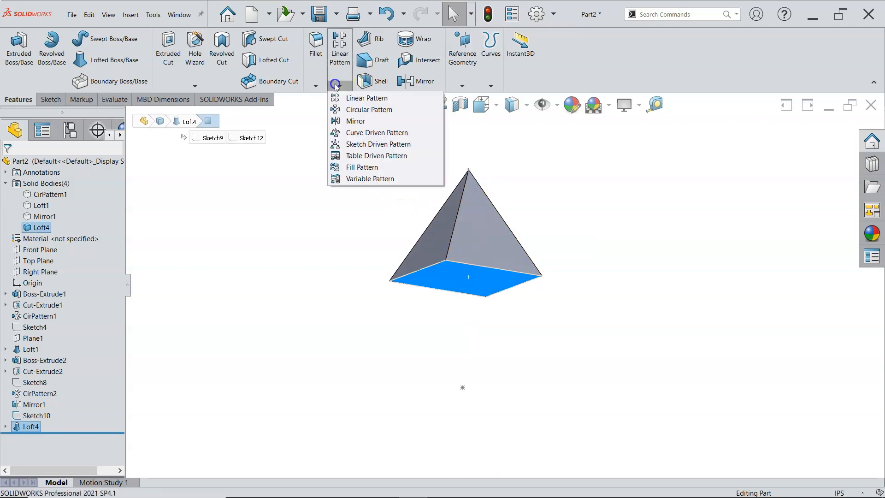
{"action": "left_click", "coordinate": [355, 121]}
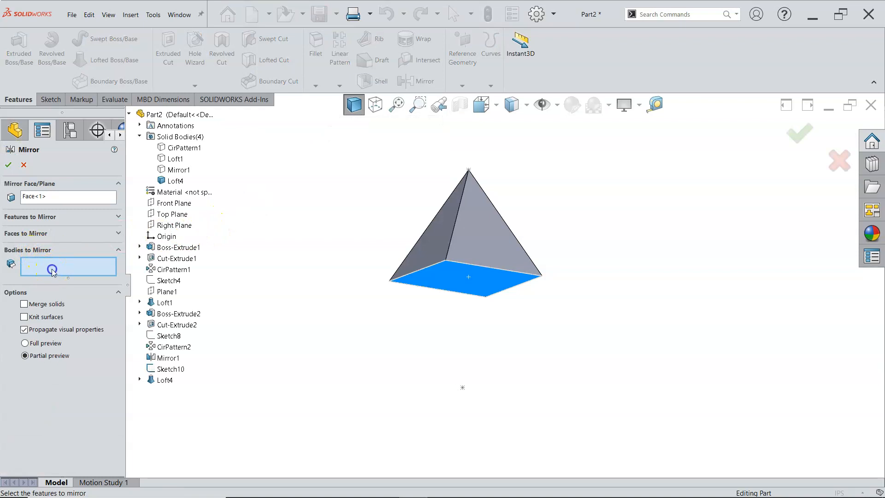
{"action": "left_click", "coordinate": [503, 253]}
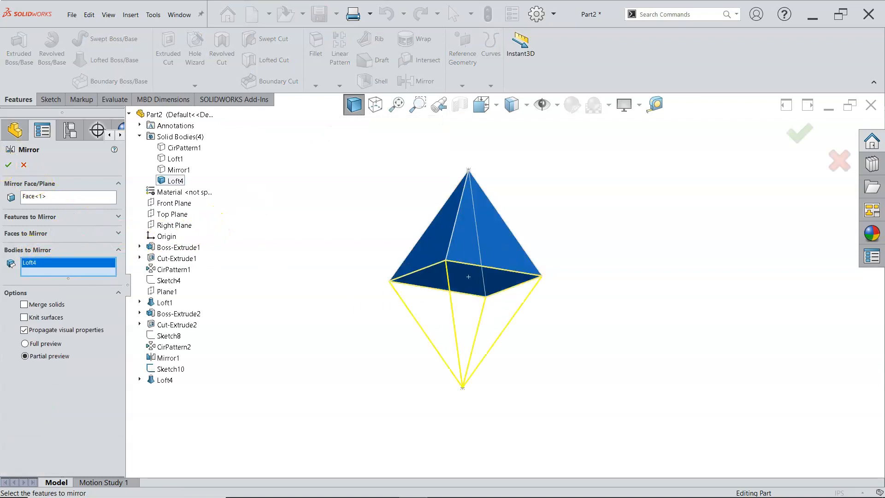
{"action": "left_click", "coordinate": [7, 164]}
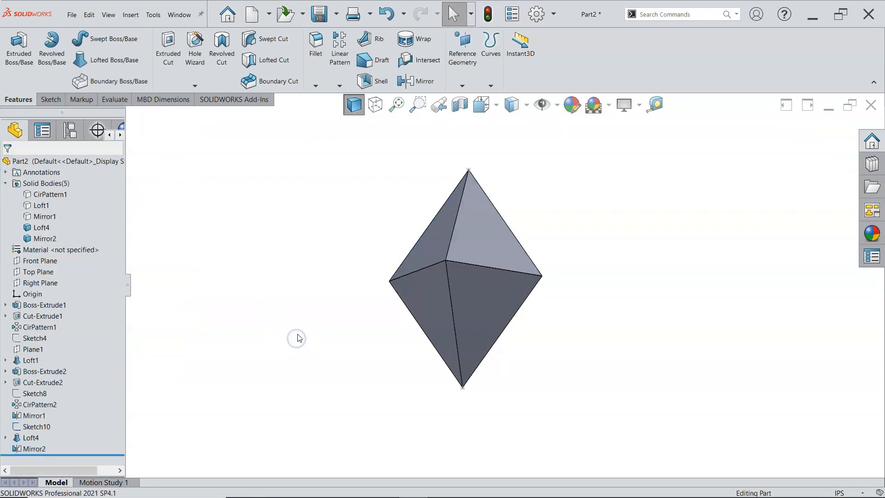
Step: Hide the upper pyramid body Loft4 so that only its mirrored copy is displayed
{"action": "key", "text": "ctrl+7"}
{"action": "middle_click_drag", "start_coordinate": [298, 336], "coordinate": [350, 341]}
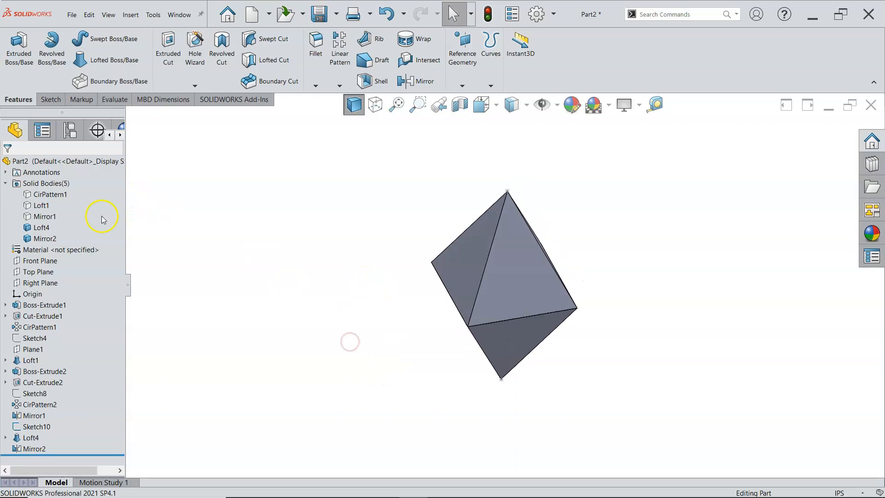
{"action": "middle_click_drag", "start_coordinate": [205, 252], "coordinate": [204, 271]}
{"action": "left_click", "coordinate": [44, 227]}
{"action": "right_click", "coordinate": [45, 227]}
{"action": "left_click", "coordinate": [51, 212]}
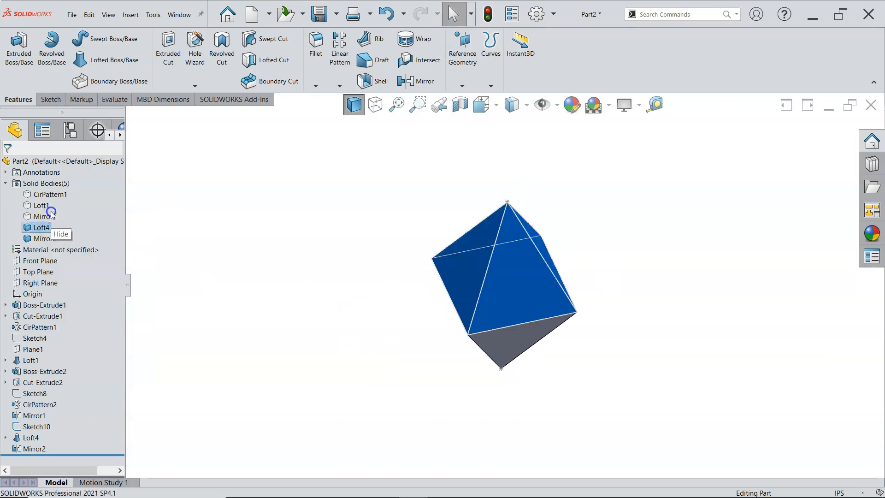
{"action": "left_click", "coordinate": [45, 239]}
{"action": "left_click", "coordinate": [241, 245]}
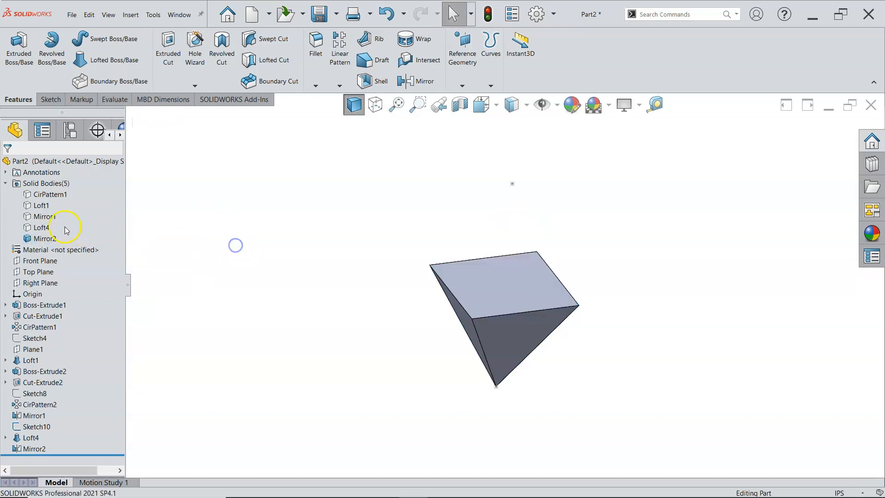
Step: Edit the Mirror2 feature to merge the two pyramids into one solid
{"action": "right_click", "coordinate": [36, 447]}
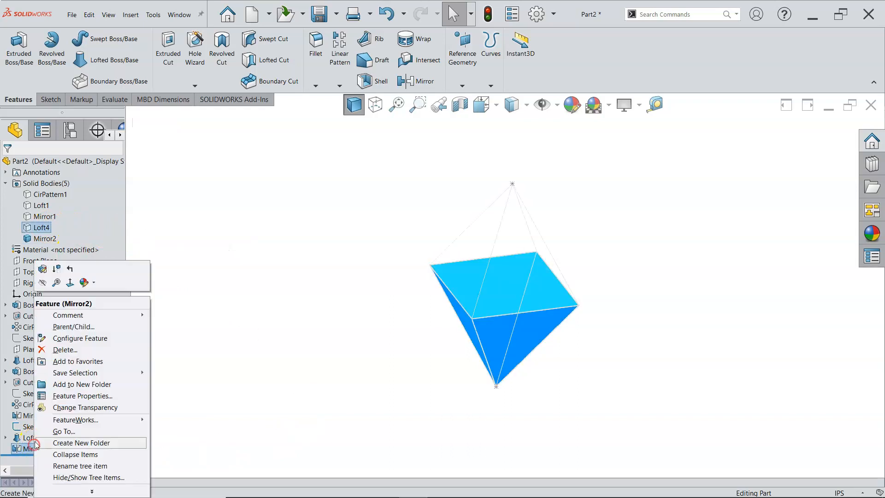
{"action": "left_click", "coordinate": [42, 269]}
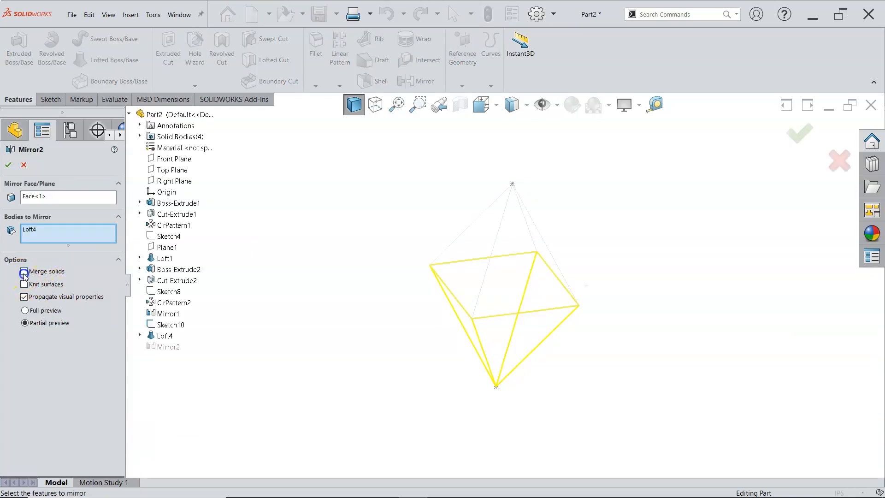
{"action": "left_click", "coordinate": [9, 165]}
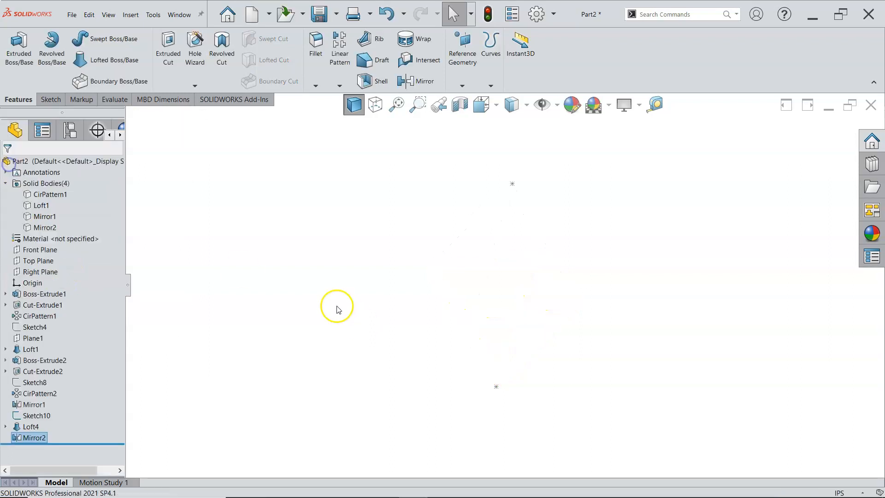
Step: Show the merged Mirror2 body and the earlier Mirror1 body together
{"action": "left_click", "coordinate": [45, 227]}
{"action": "left_click", "coordinate": [271, 256]}
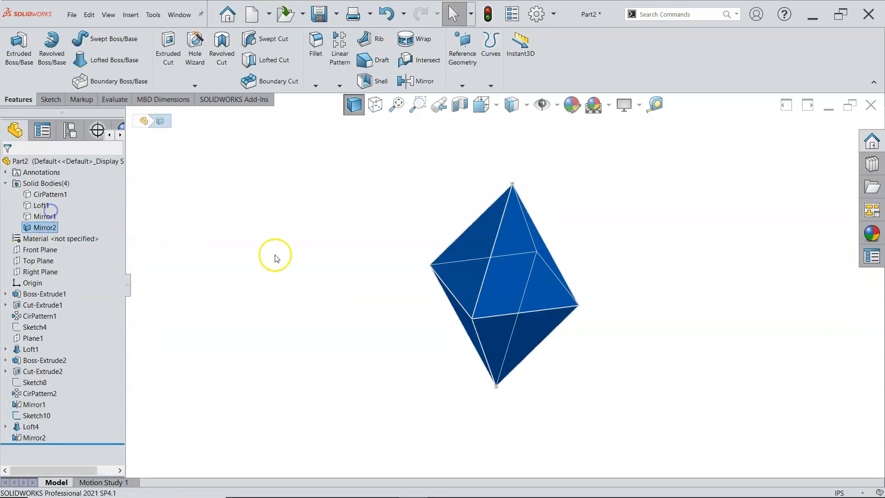
{"action": "right_click", "coordinate": [44, 216]}
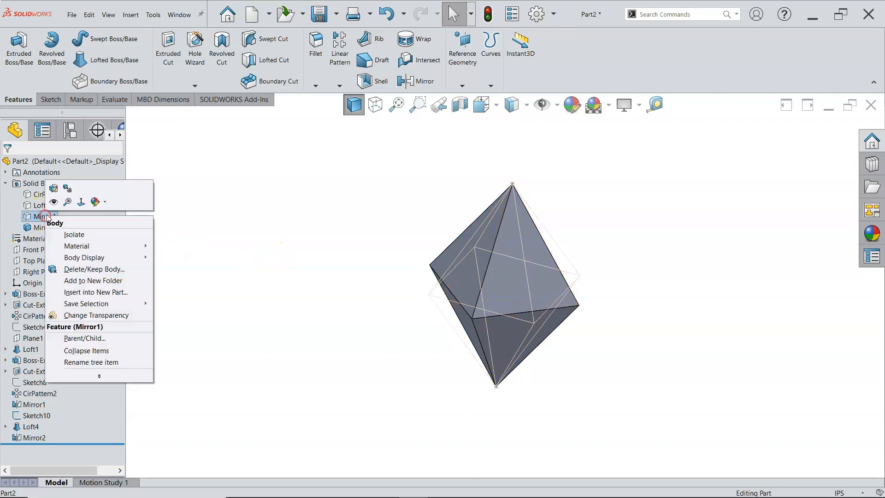
{"action": "left_click", "coordinate": [52, 201]}
{"action": "left_click", "coordinate": [258, 259]}
Step: Combine the Mirror2 and Mirror1 bodies into a single solid with the Add operation
{"action": "middle_click_drag", "start_coordinate": [381, 253], "coordinate": [455, 296]}
{"action": "middle_click_drag", "start_coordinate": [579, 306], "coordinate": [567, 262]}
{"action": "mouse_move", "coordinate": [362, 267]}
{"action": "middle_mouse_down"}
{"action": "mouse_move", "coordinate": [364, 279]}
{"action": "mouse_move", "coordinate": [362, 260]}
{"action": "middle_mouse_up"}
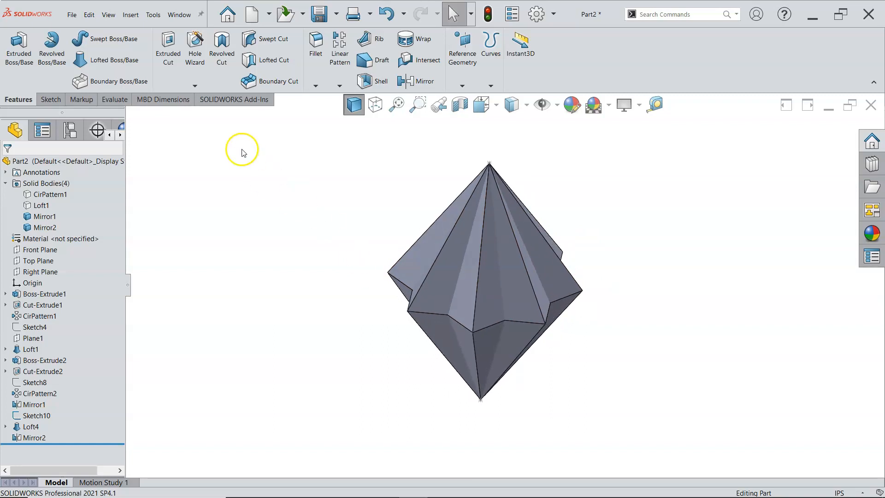
{"action": "left_click", "coordinate": [131, 14]}
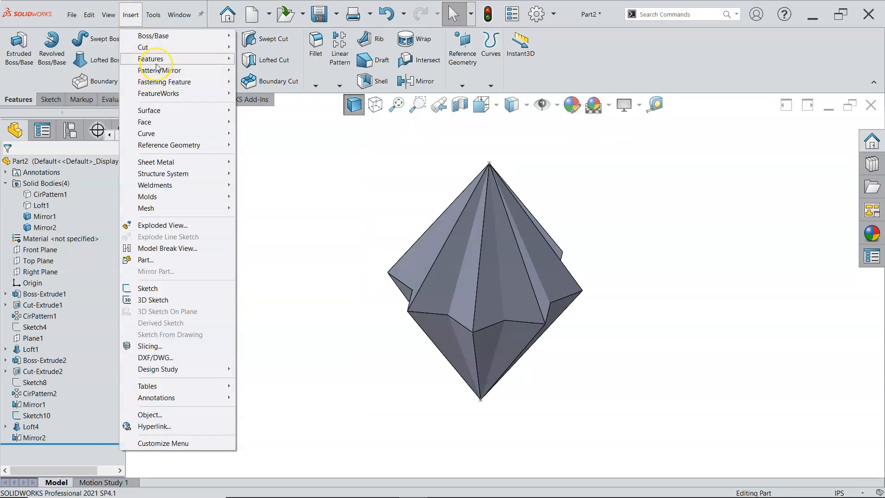
{"action": "mouse_move", "coordinate": [156, 64]}
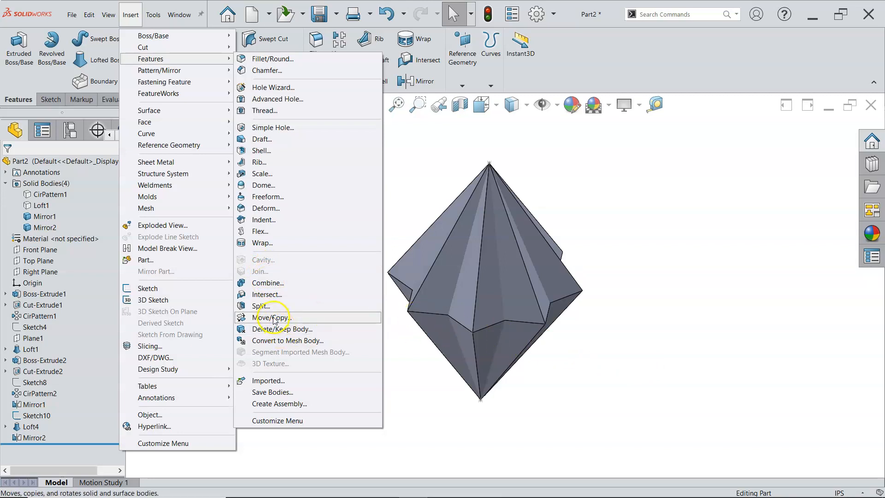
{"action": "left_click", "coordinate": [267, 283]}
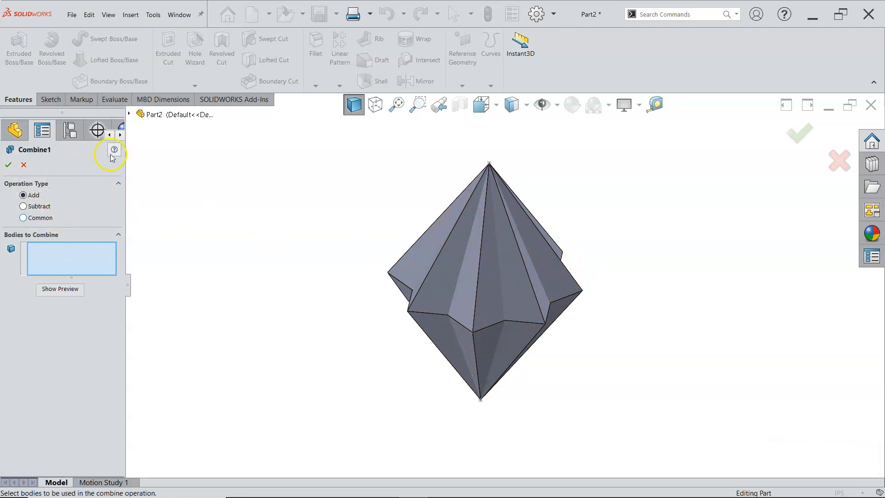
{"action": "left_click", "coordinate": [438, 281]}
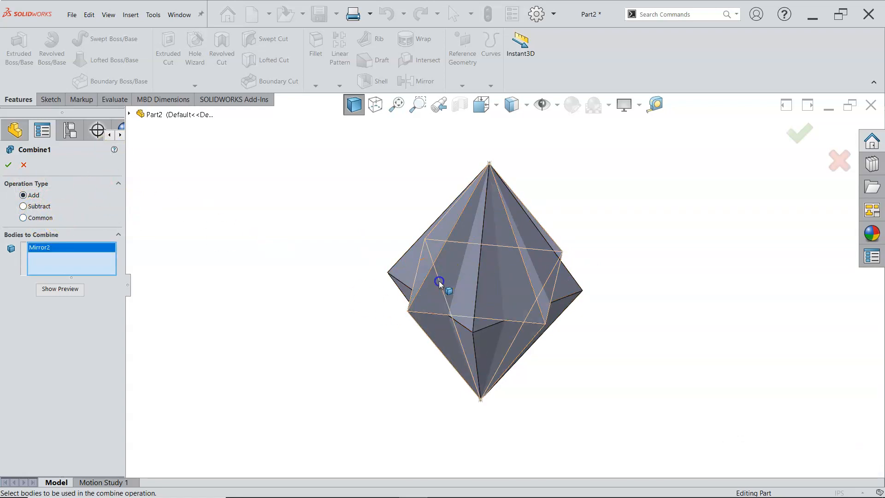
{"action": "left_click", "coordinate": [403, 265]}
{"action": "left_click", "coordinate": [7, 165]}
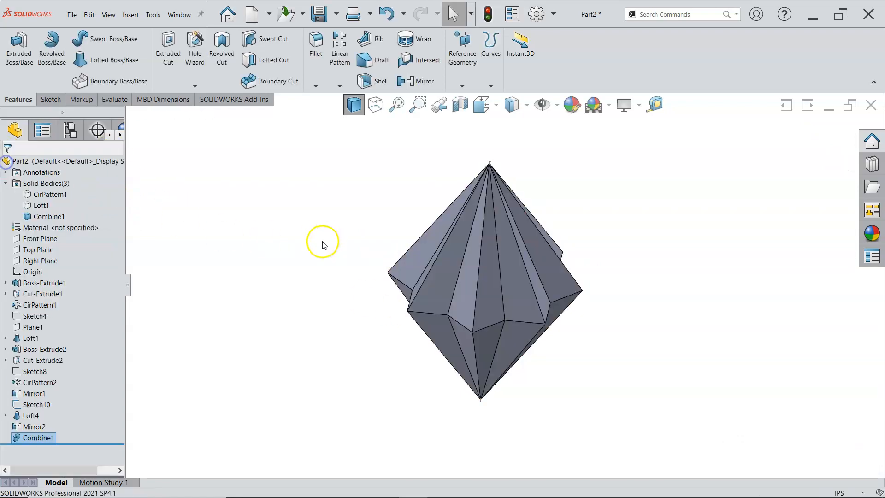
{"action": "middle_click_drag", "start_coordinate": [311, 241], "coordinate": [417, 286]}
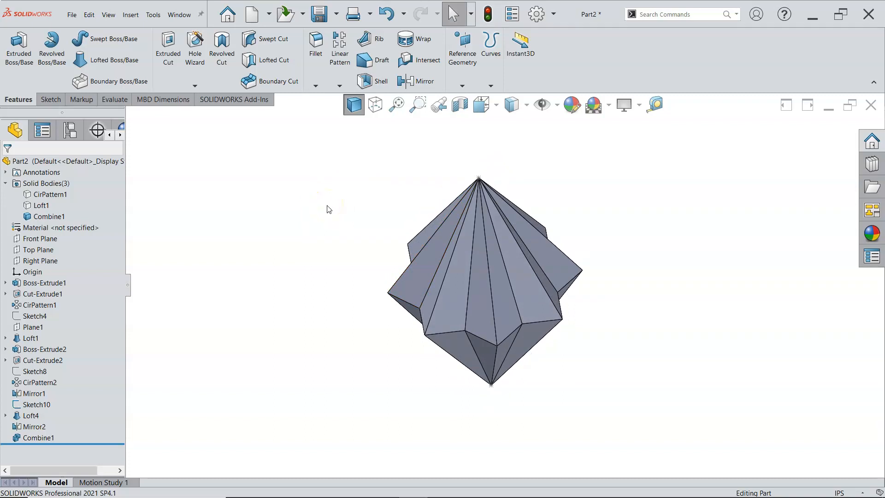
{"action": "middle_click_drag", "start_coordinate": [370, 204], "coordinate": [360, 158]}
{"action": "left_click", "coordinate": [361, 159]}
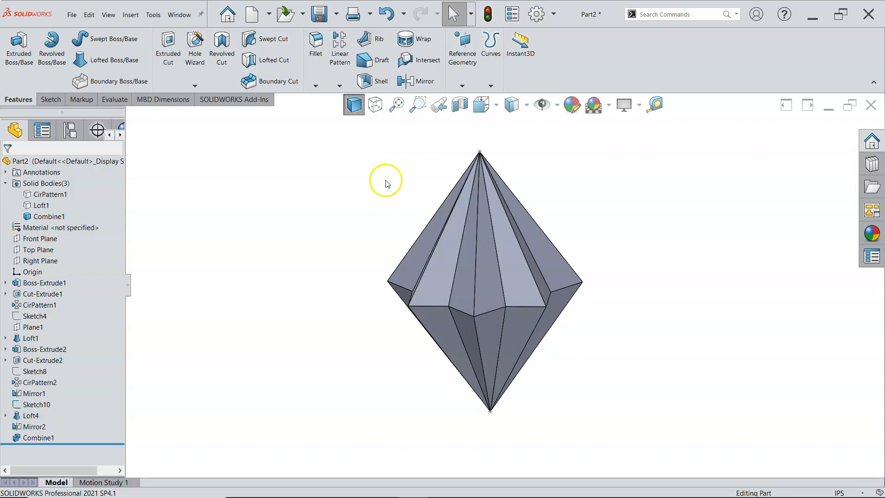
{"action": "middle_click_drag", "start_coordinate": [310, 213], "coordinate": [320, 233]}
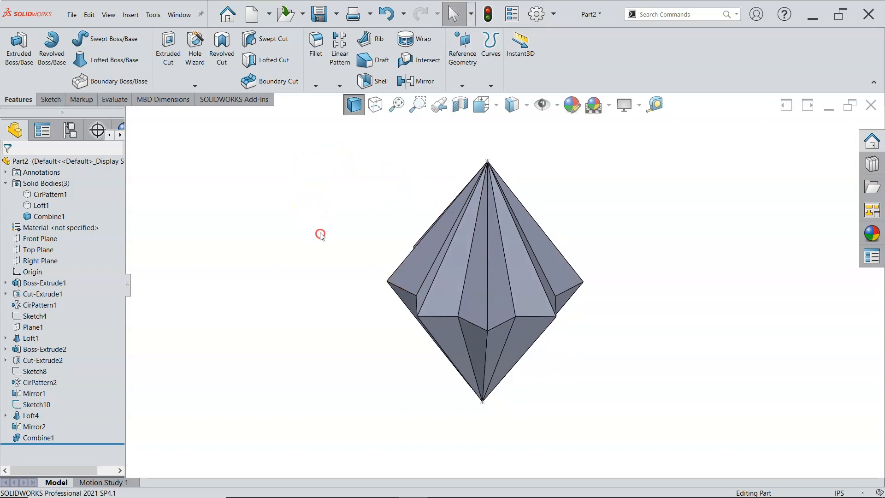
{"action": "mouse_move", "coordinate": [517, 227]}
{"action": "middle_mouse_down"}
{"action": "mouse_move", "coordinate": [524, 242]}
{"action": "mouse_move", "coordinate": [516, 235]}
{"action": "middle_mouse_up"}
{"action": "left_click", "coordinate": [275, 228]}
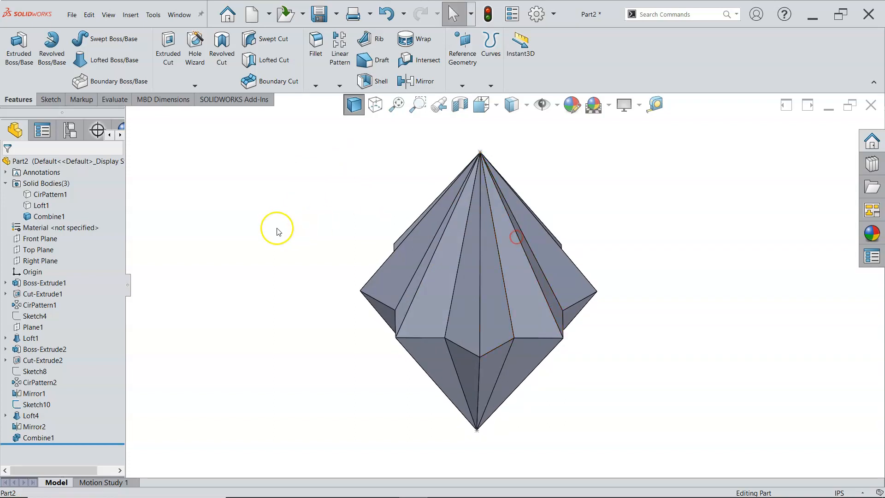